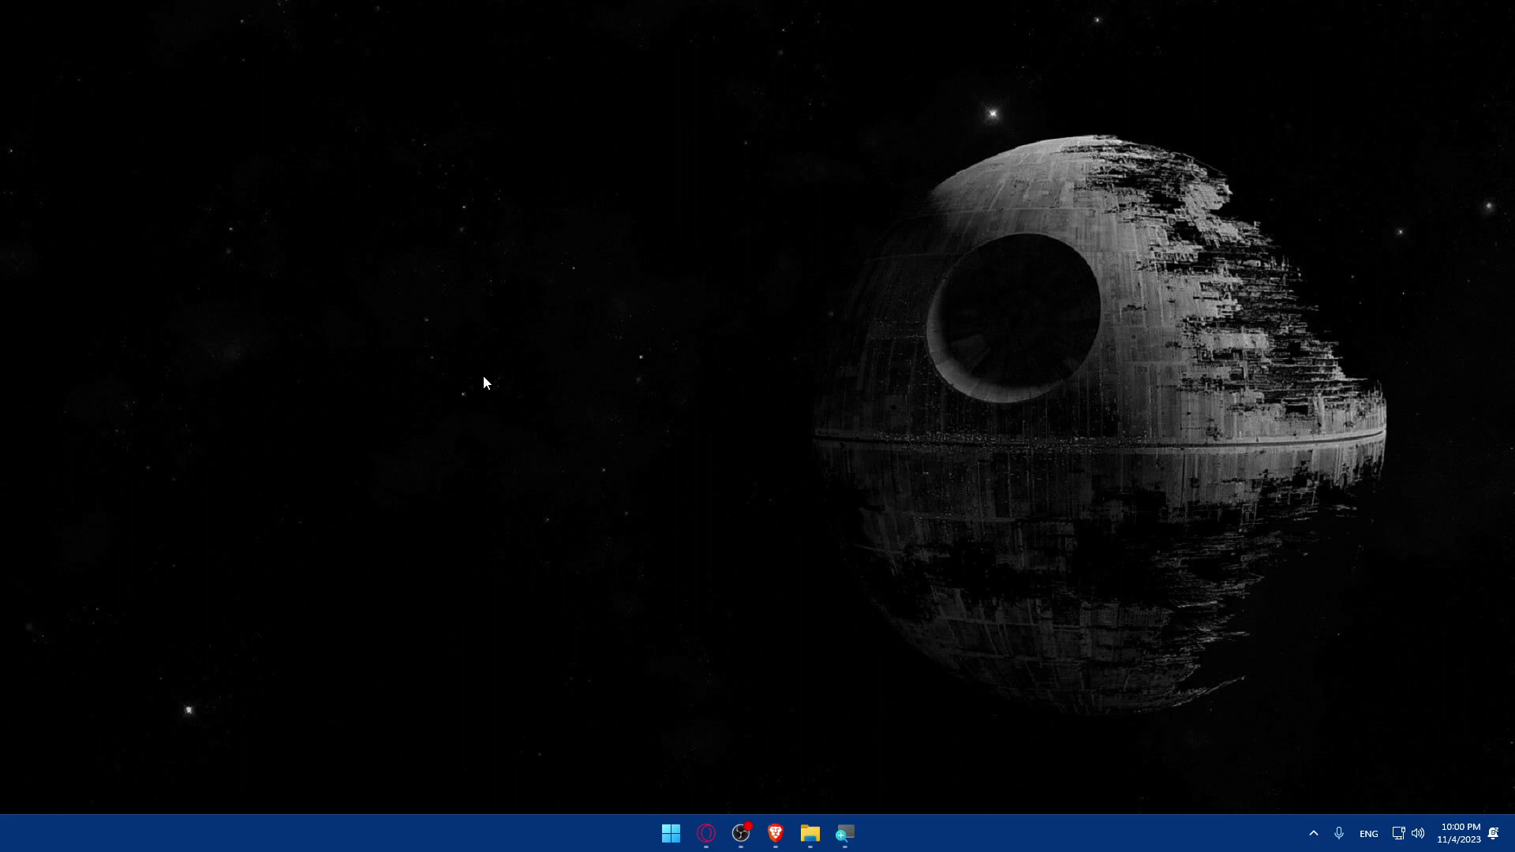
- Open the Brave browser and go to cjdropshipping.com
left_click(771, 838)
left_click(777, 837)
left_click(777, 837)
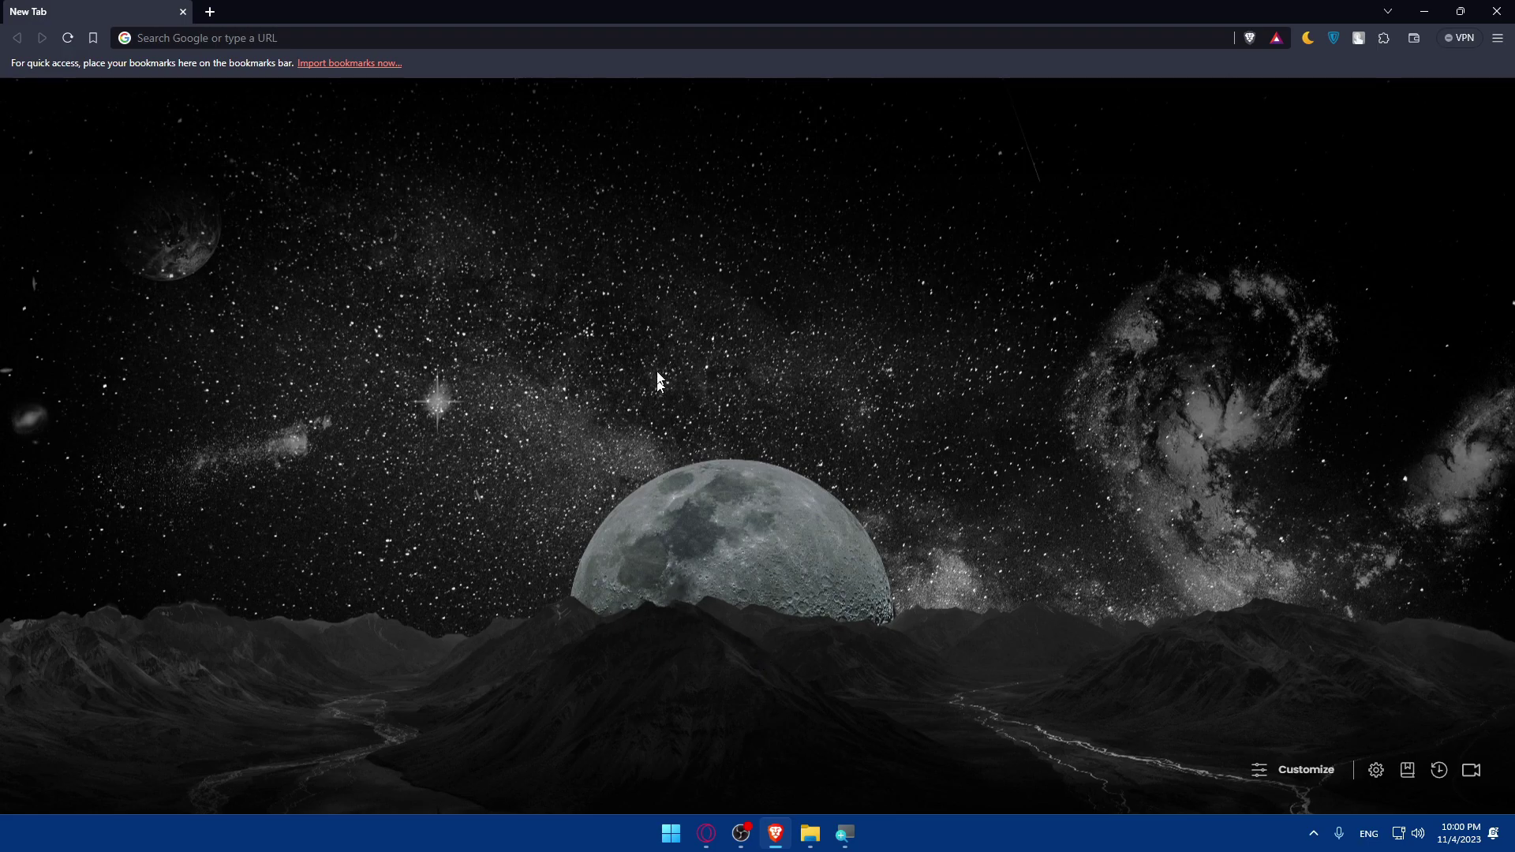
left_click(288, 41)
type("cjdrop")
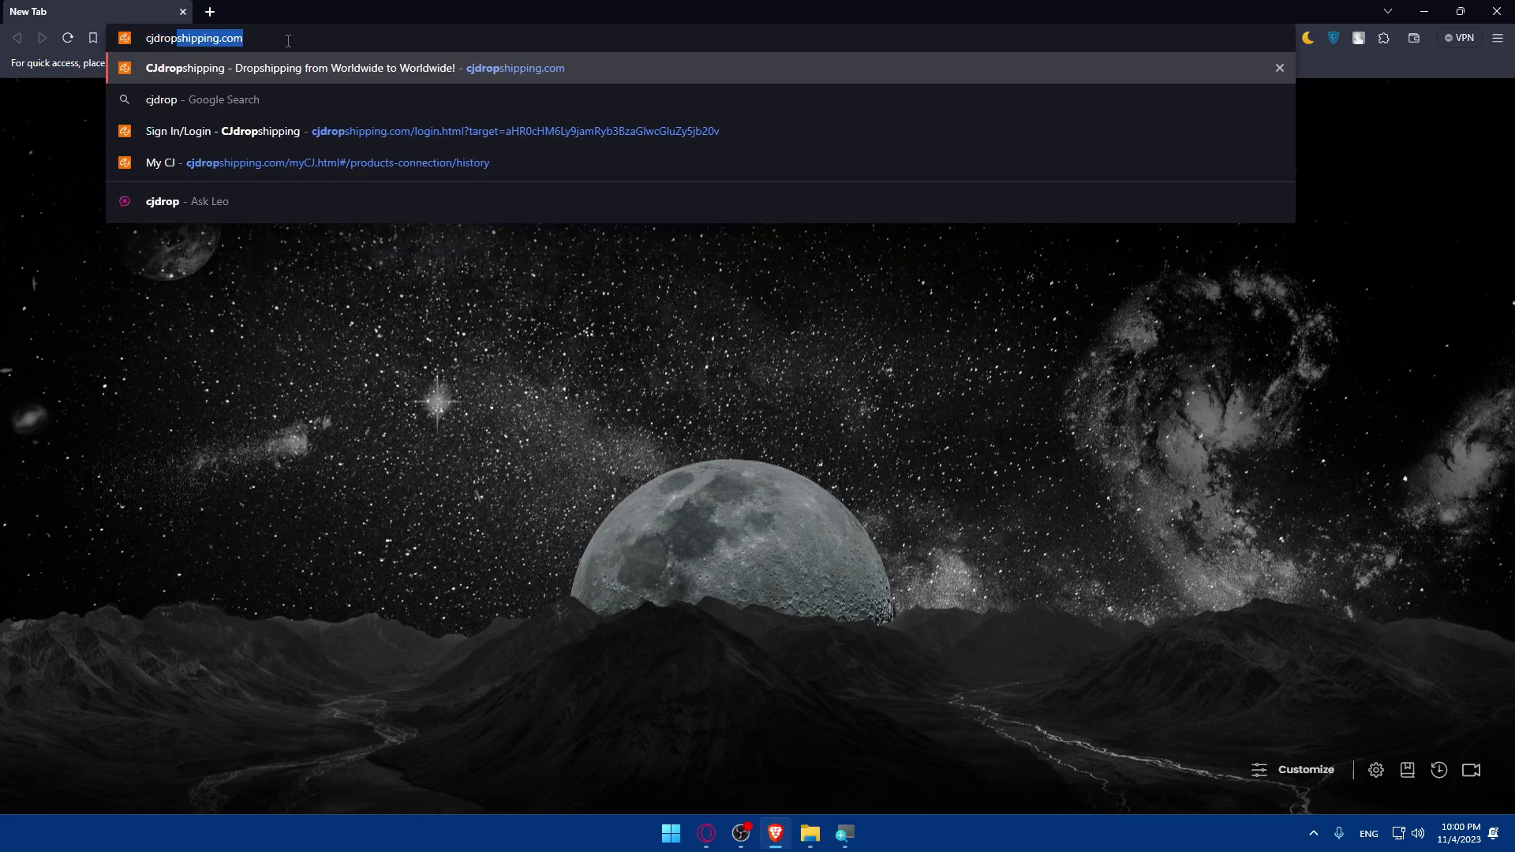
type("shiping")
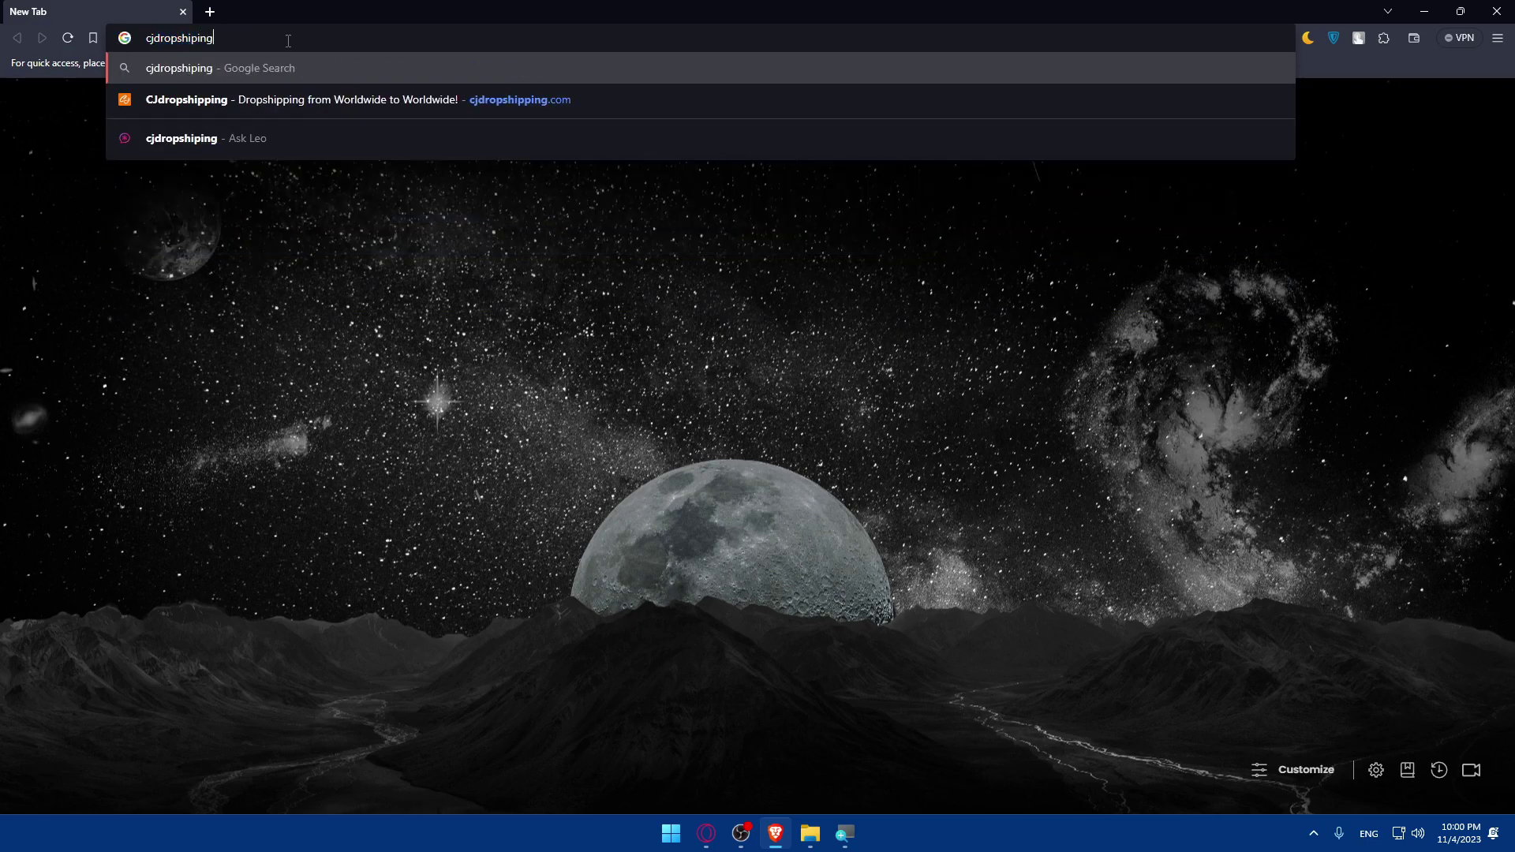
key("BackSpace")
key("BackSpace")
key("BackSpace")
type("ping")
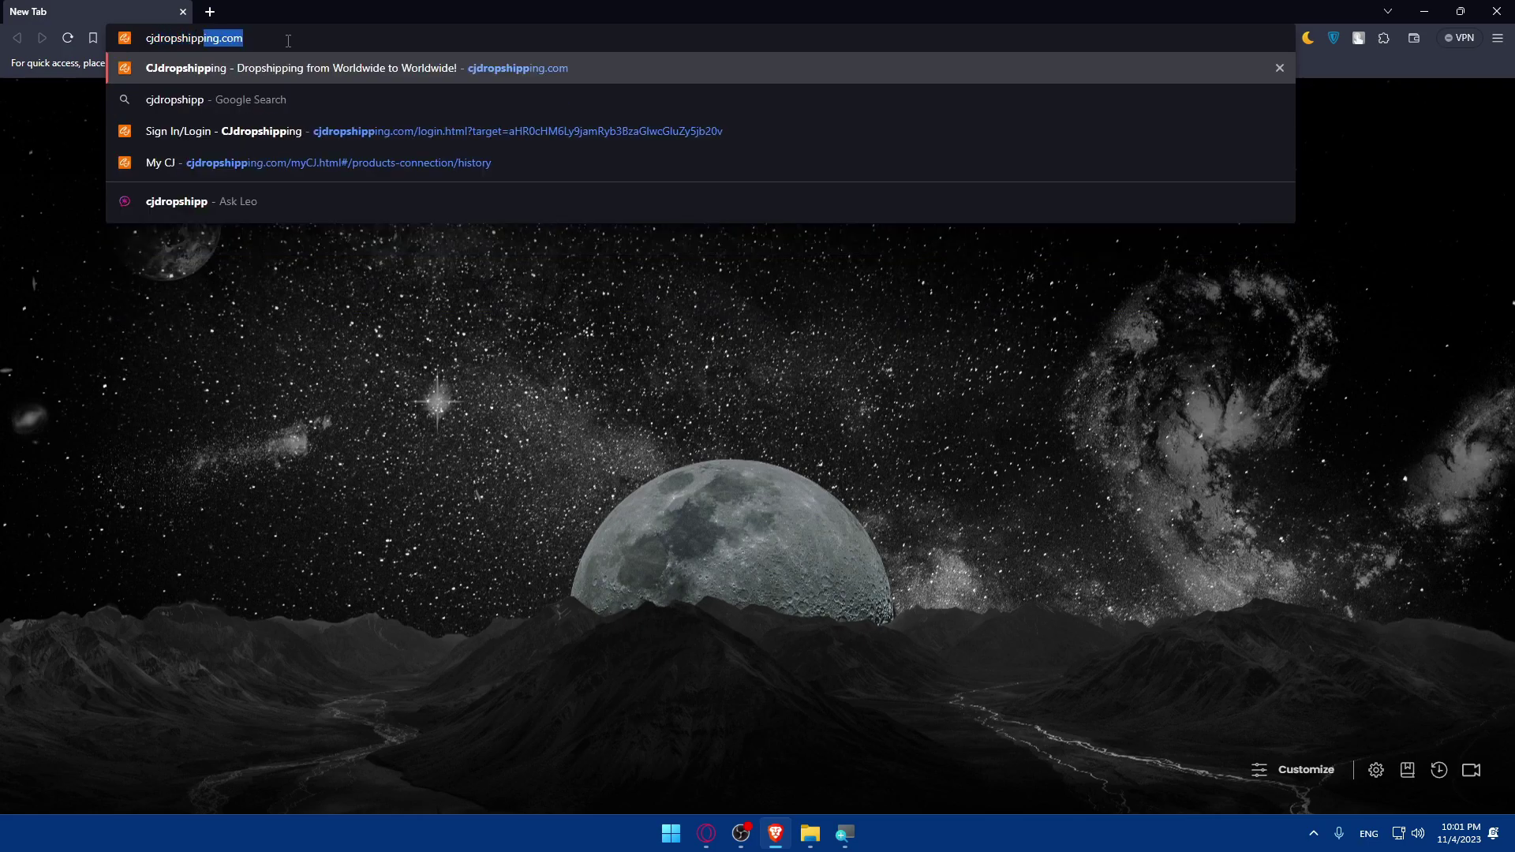
key("Return")
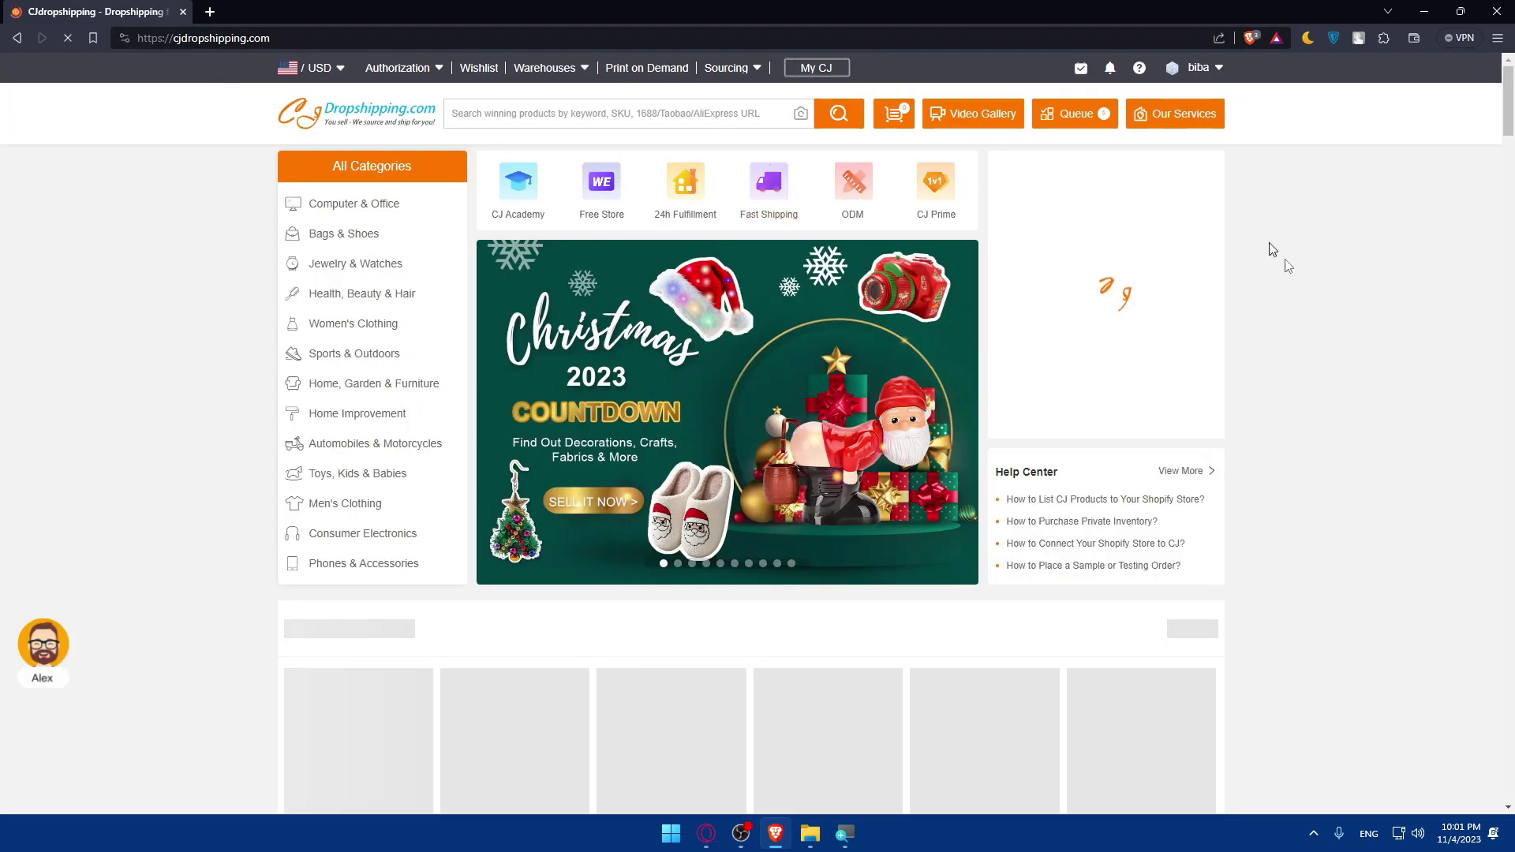
- Sign out of the CJdropshipping account and sign back in with a Google account
mouse_move(1218, 70)
left_click(1168, 239)
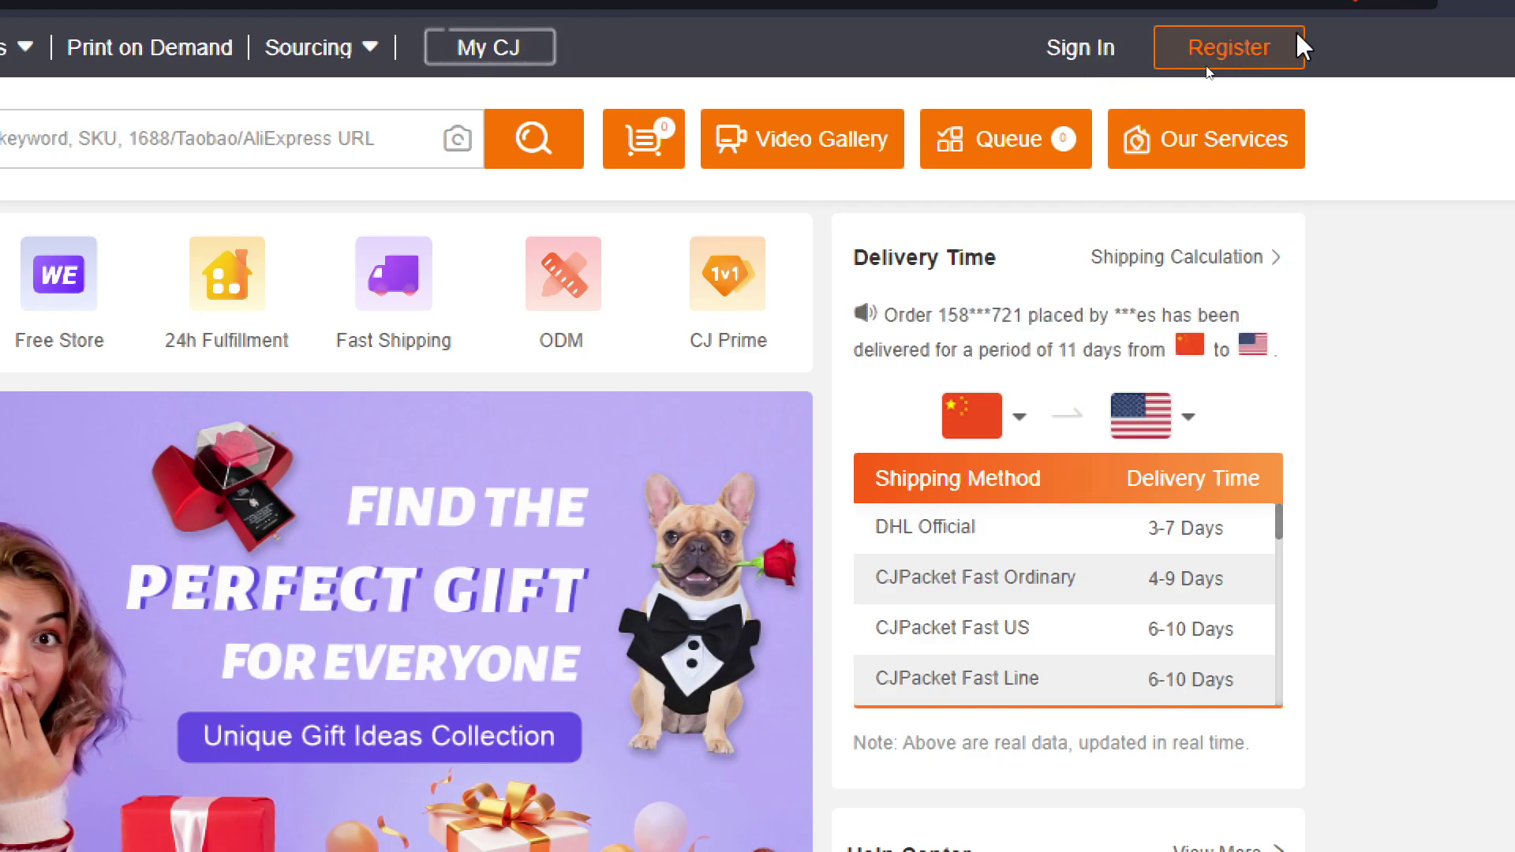
left_click(1099, 49)
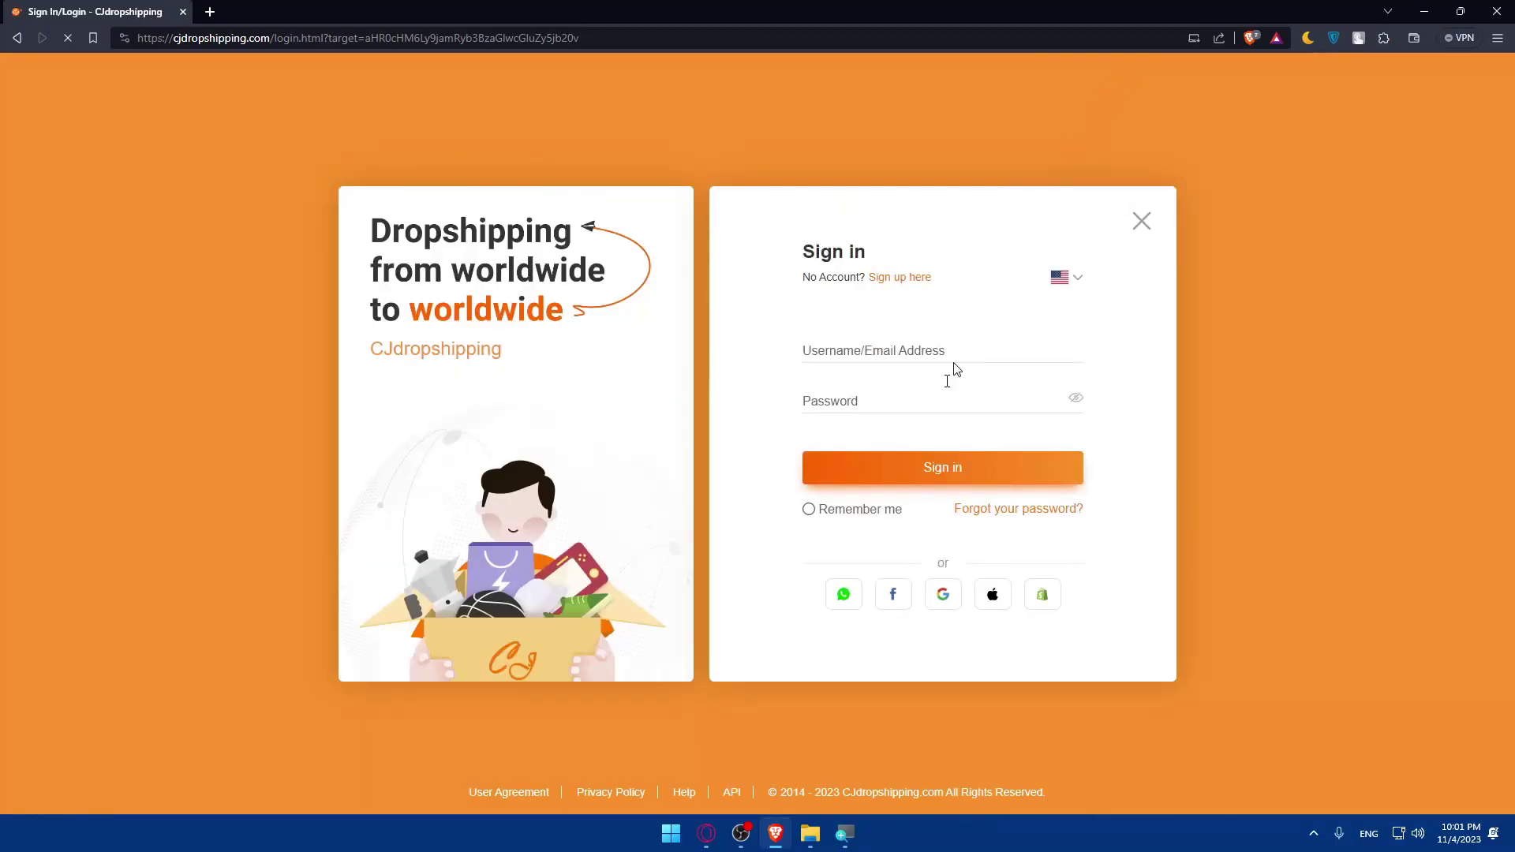
left_click(944, 597)
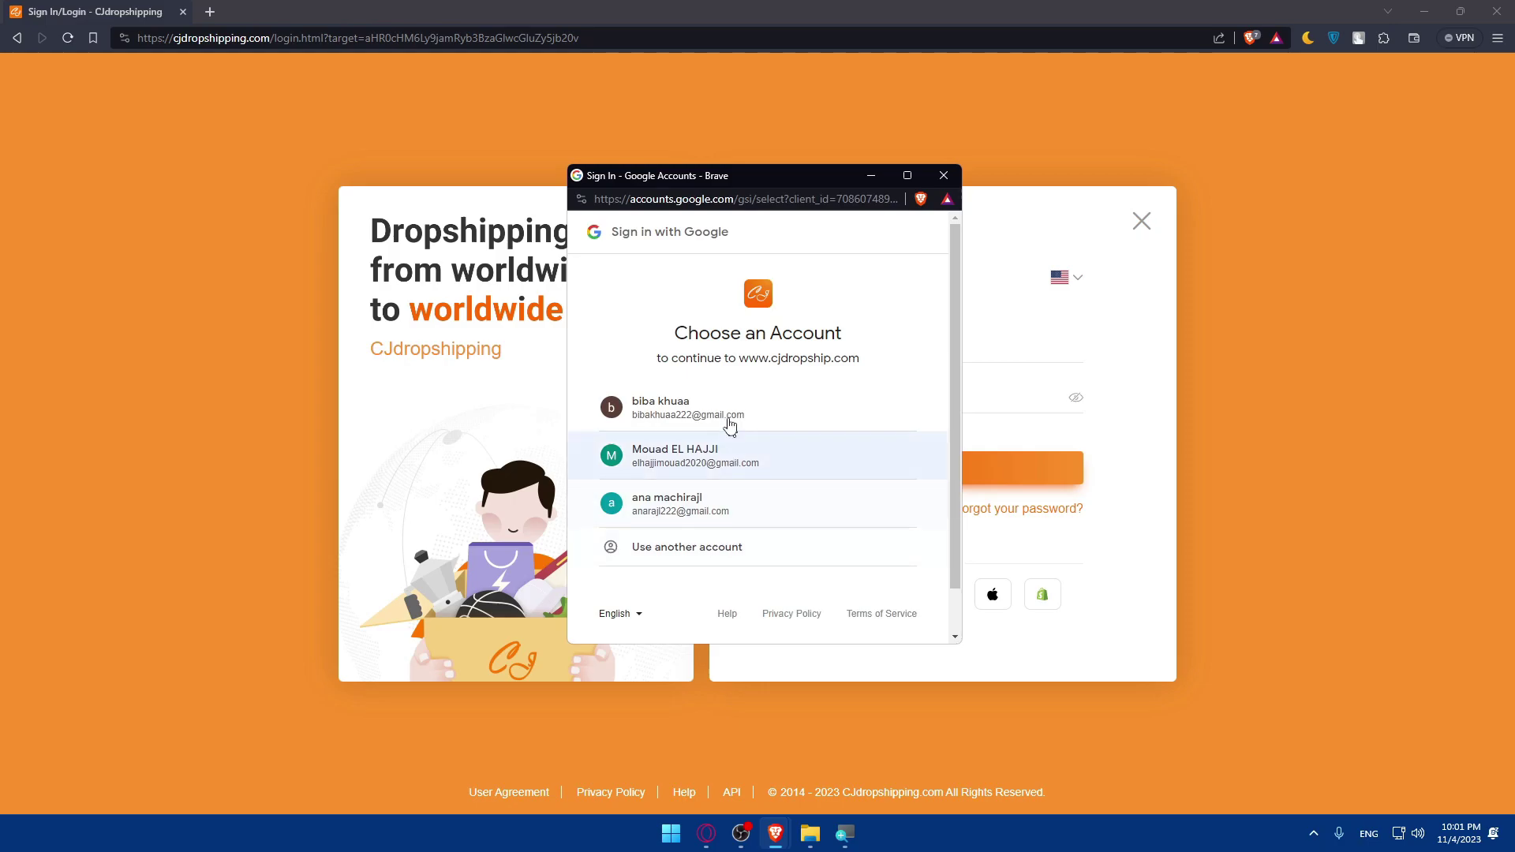
left_click(1084, 592)
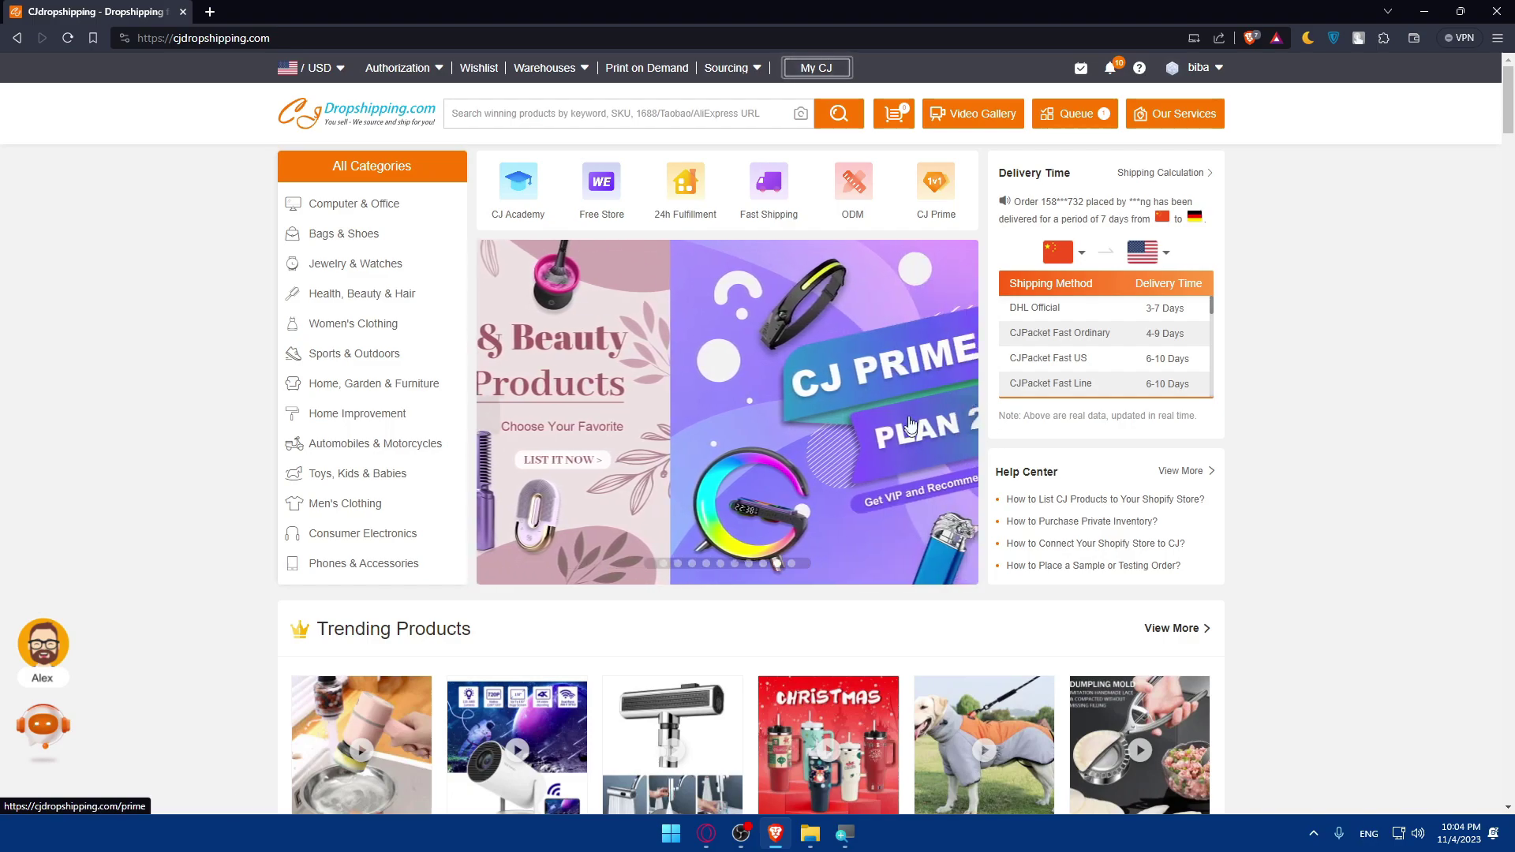
- Open the WooCommerce website in a new browser tab using the address woocomerce.com
left_click(211, 12)
type("we")
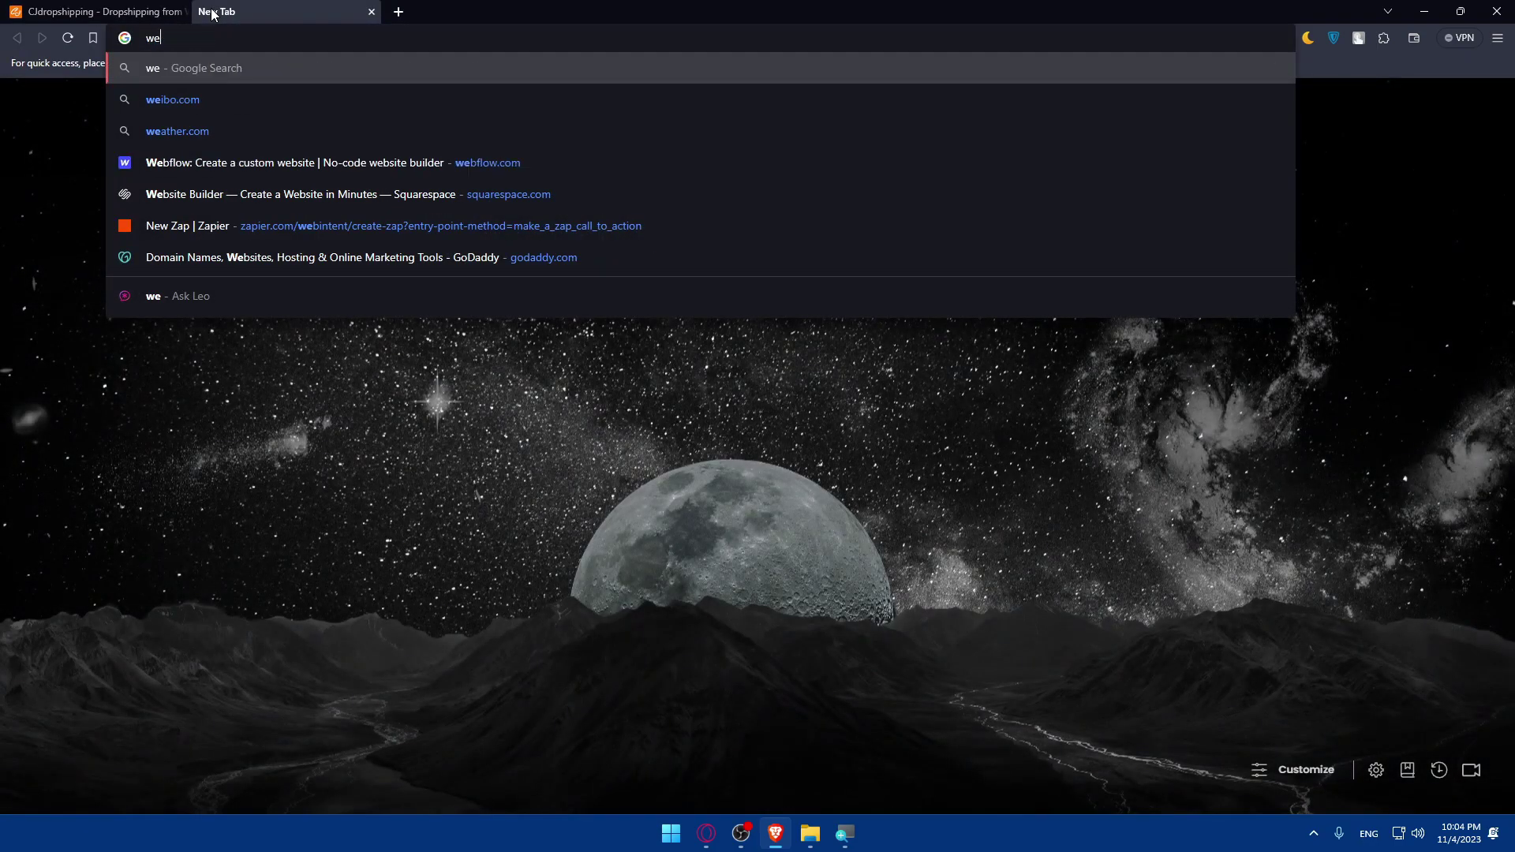
key("BackSpace")
type("oocomm")
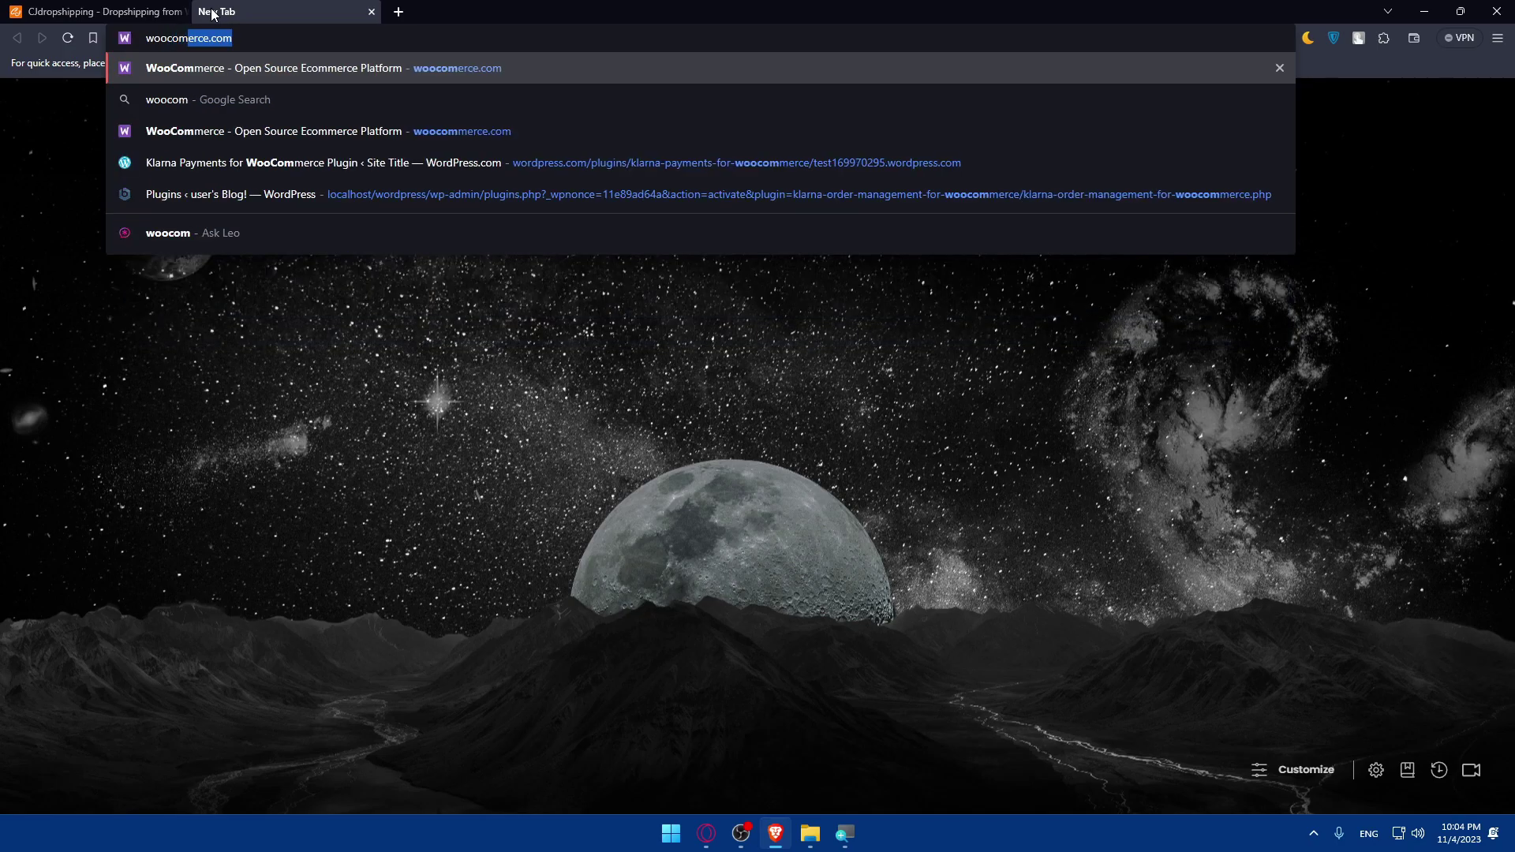
key("BackSpace")
key("BackSpace")
key("BackSpace")
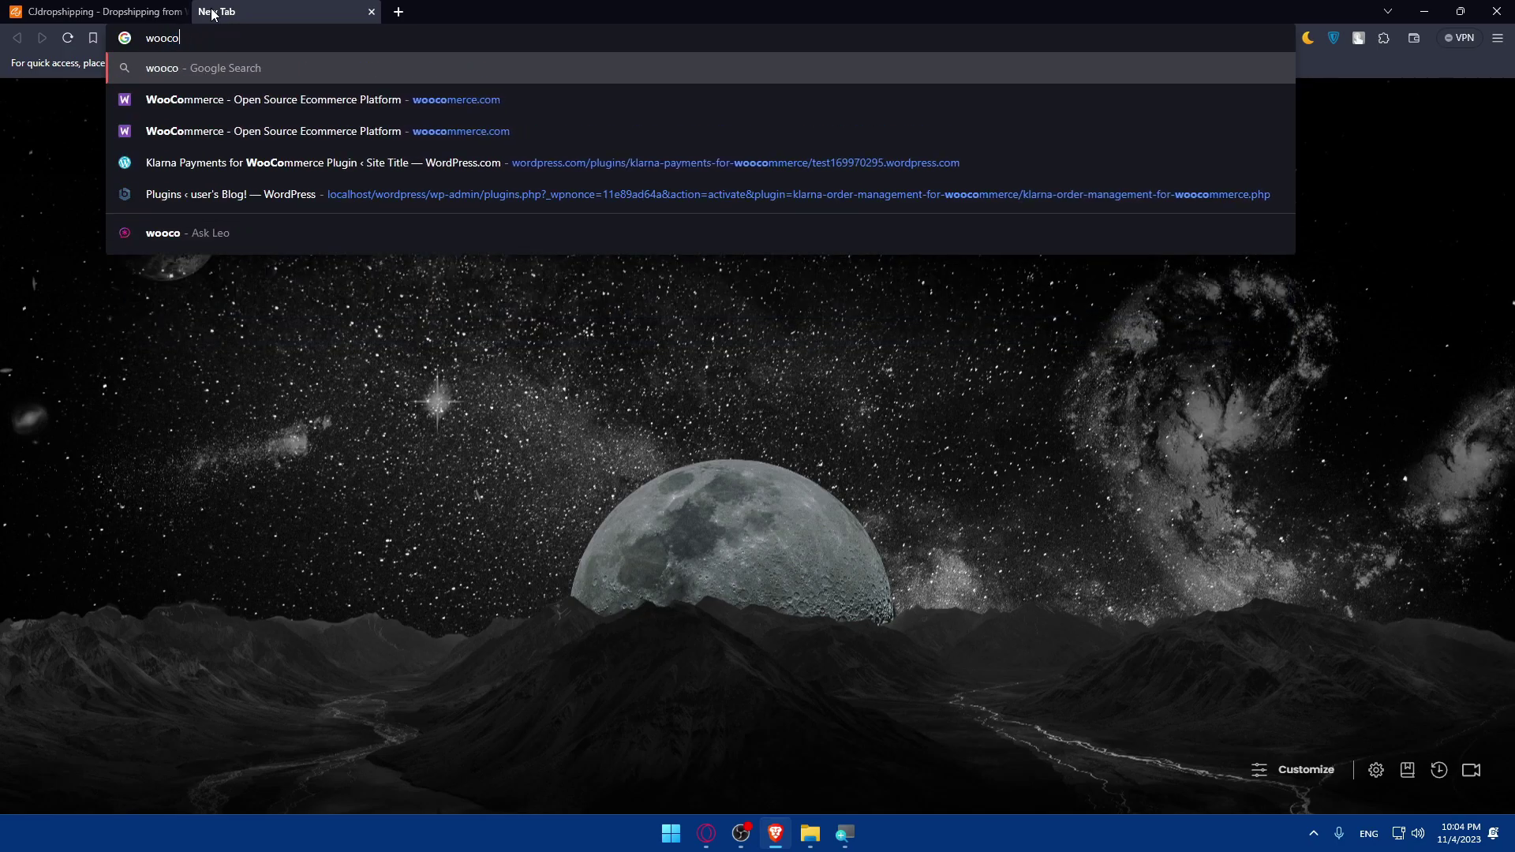
type("om")
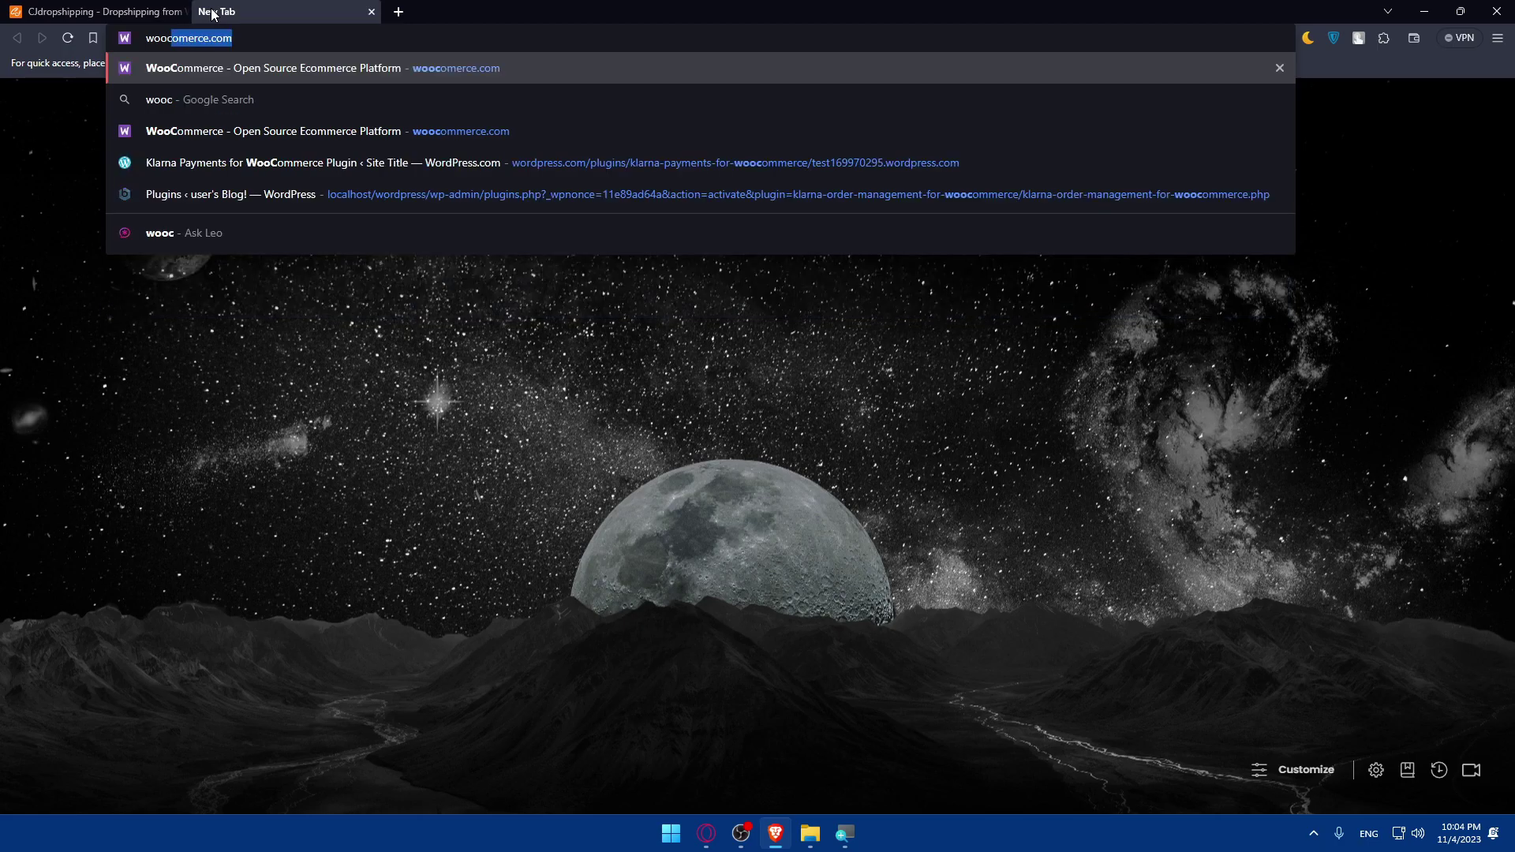
type("erce.com")
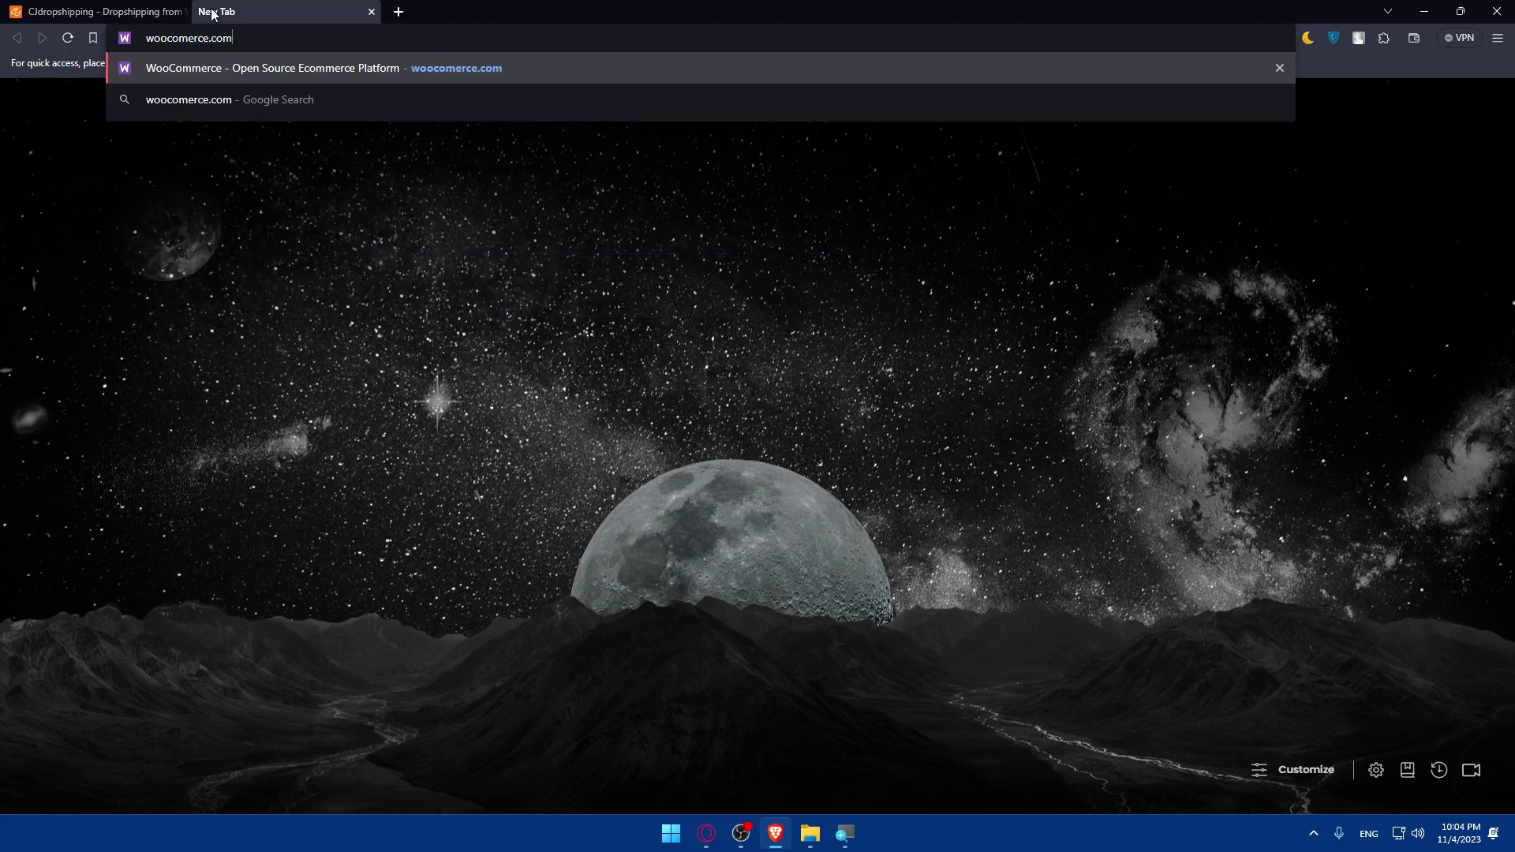
key("Return")
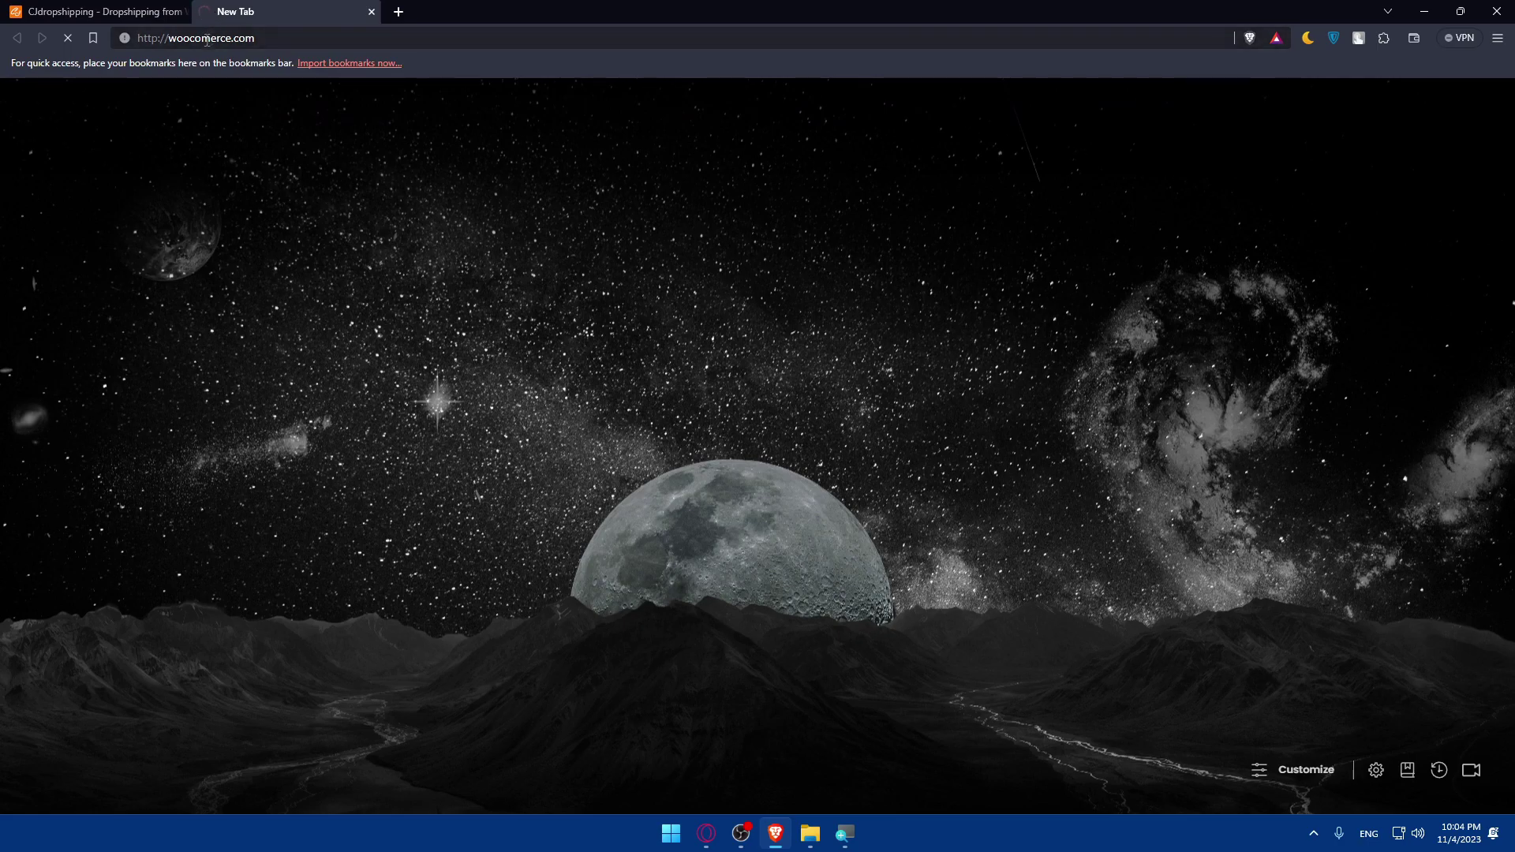
left_click_drag(205, 43, 302, 43)
left_click(545, 133)
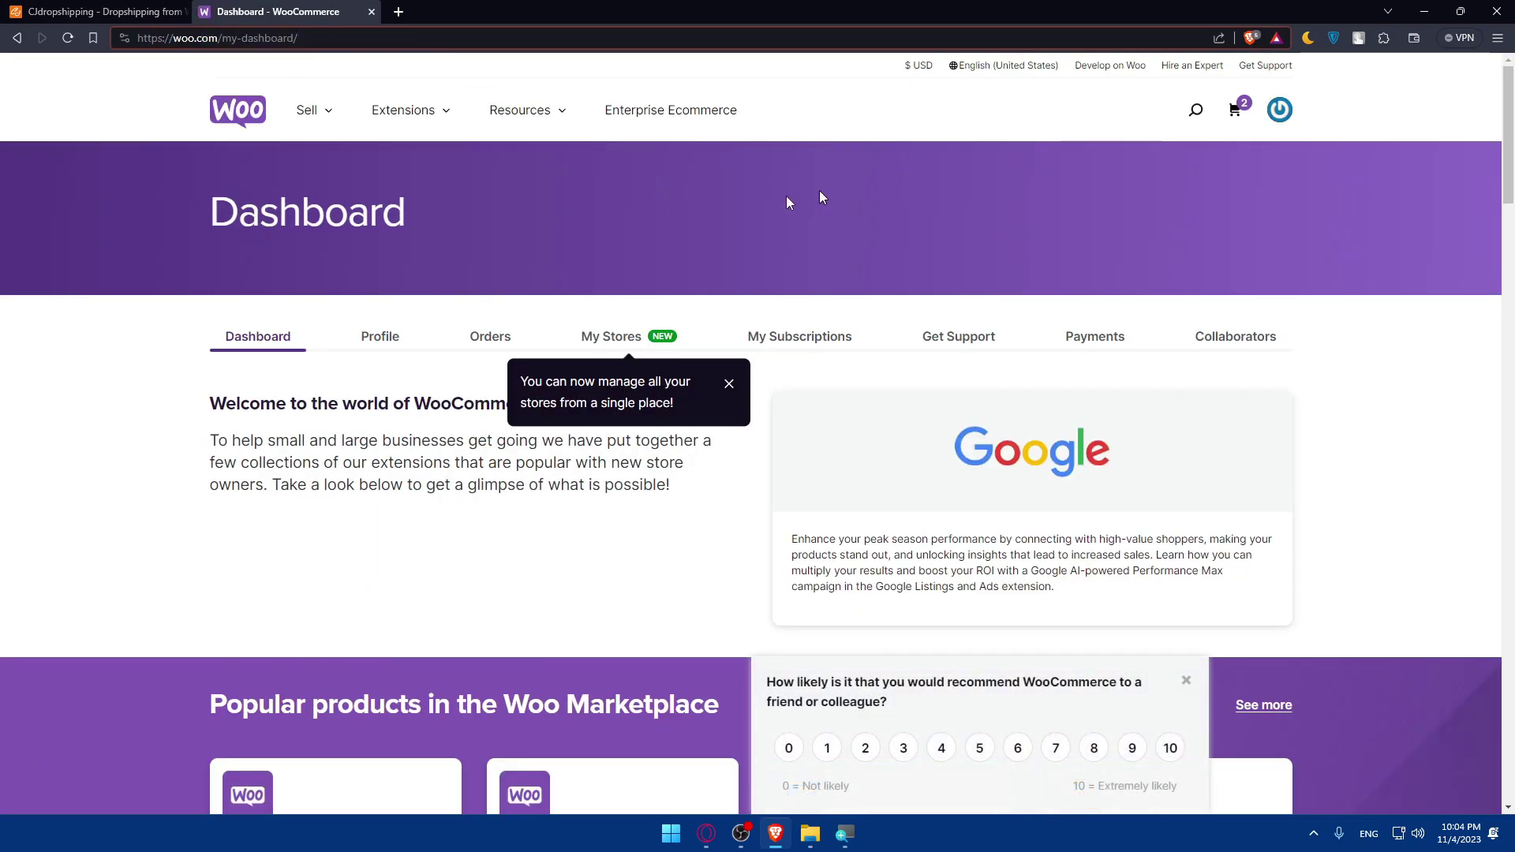
- Log out of the Woo account from its dashboard and log back in
scroll(670, 177, "down", 10)
scroll(670, 176, "up", 10)
left_click(1279, 110)
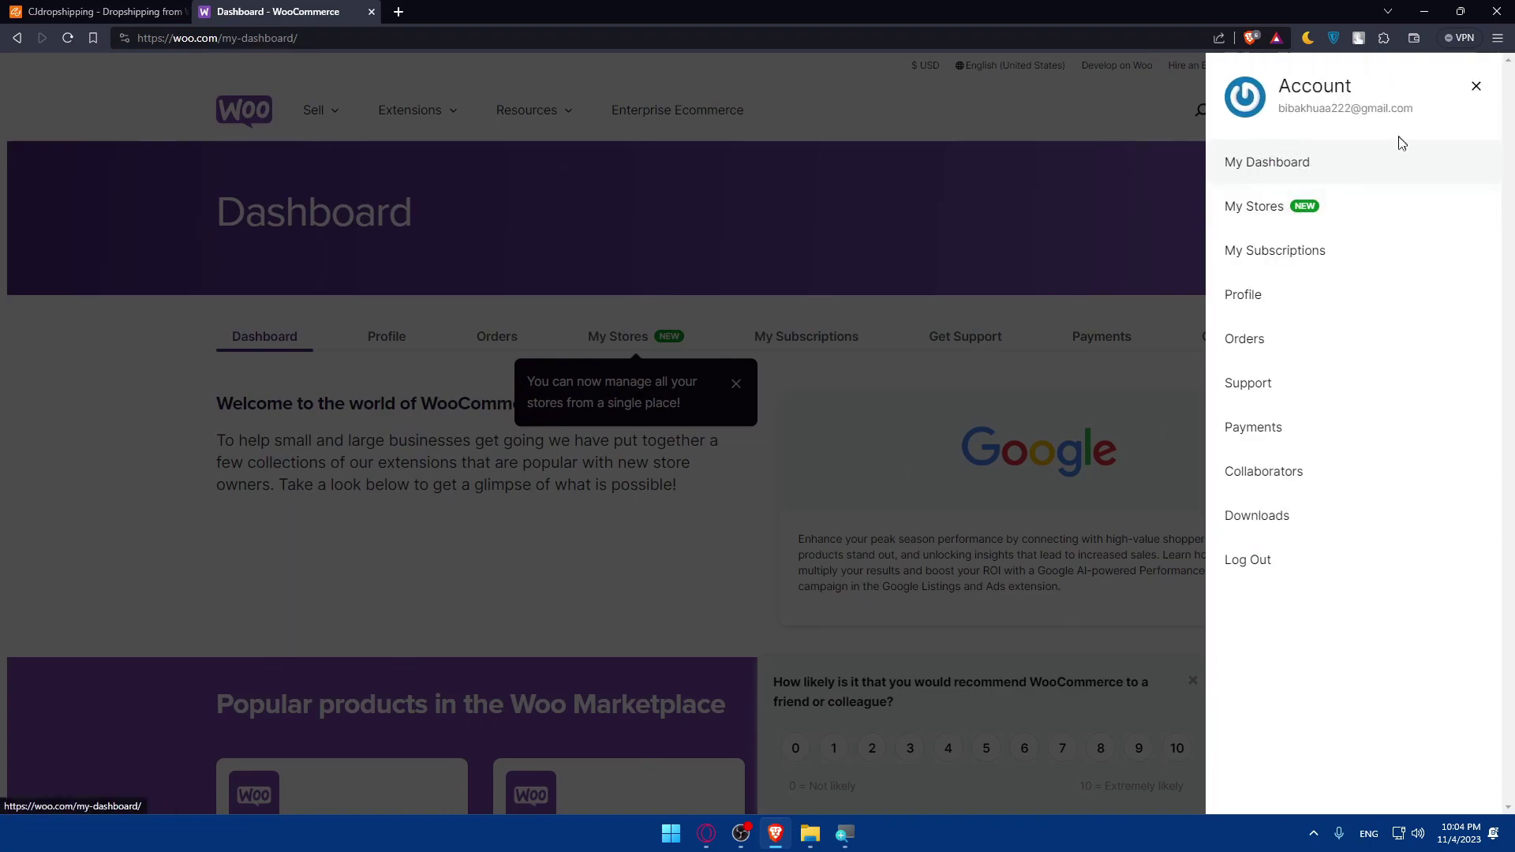
left_click(1261, 562)
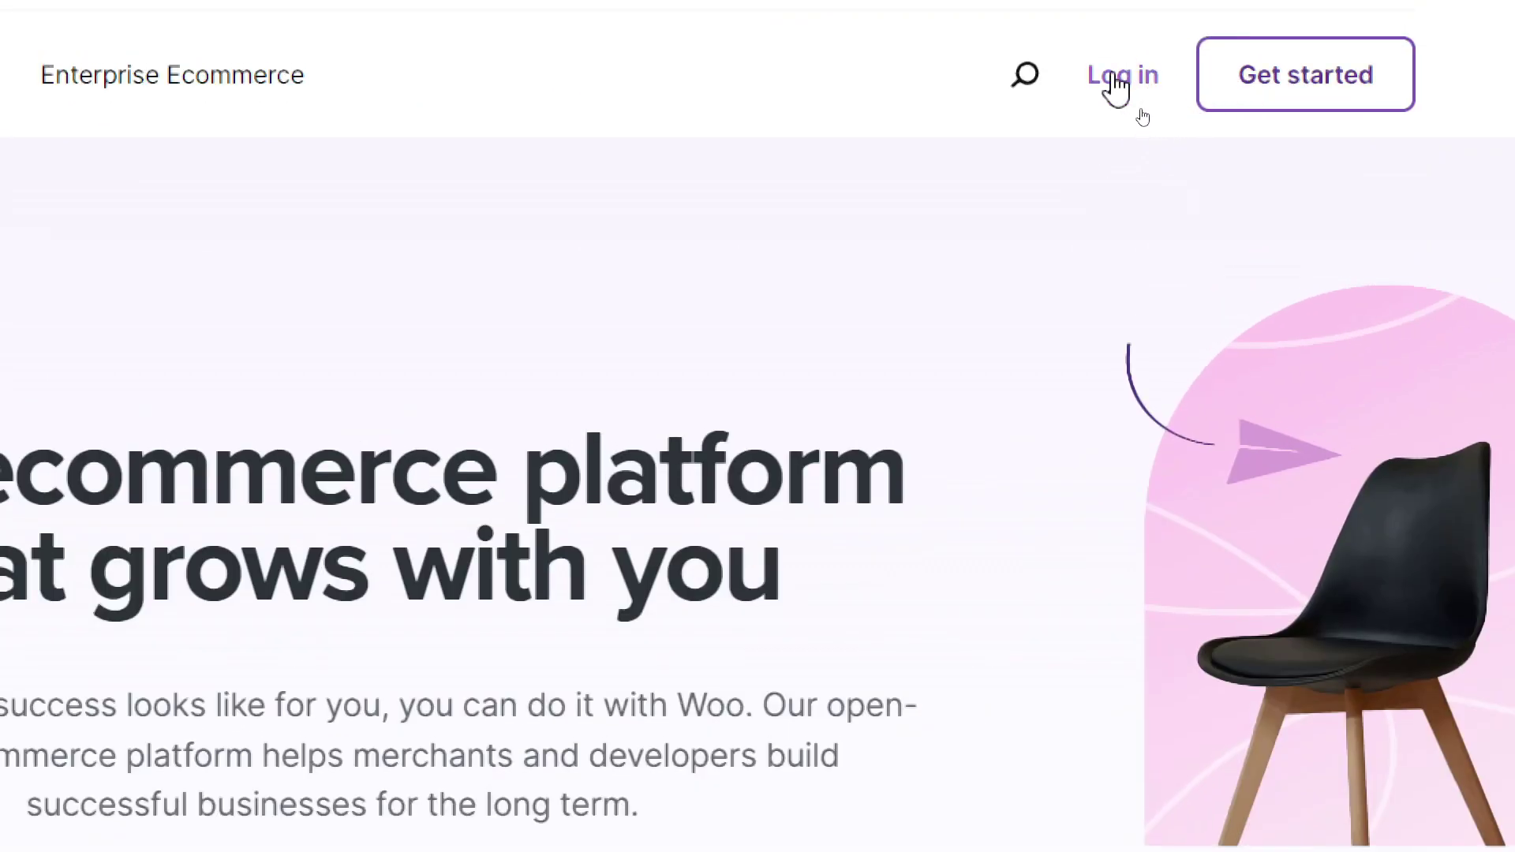
left_click(1115, 85)
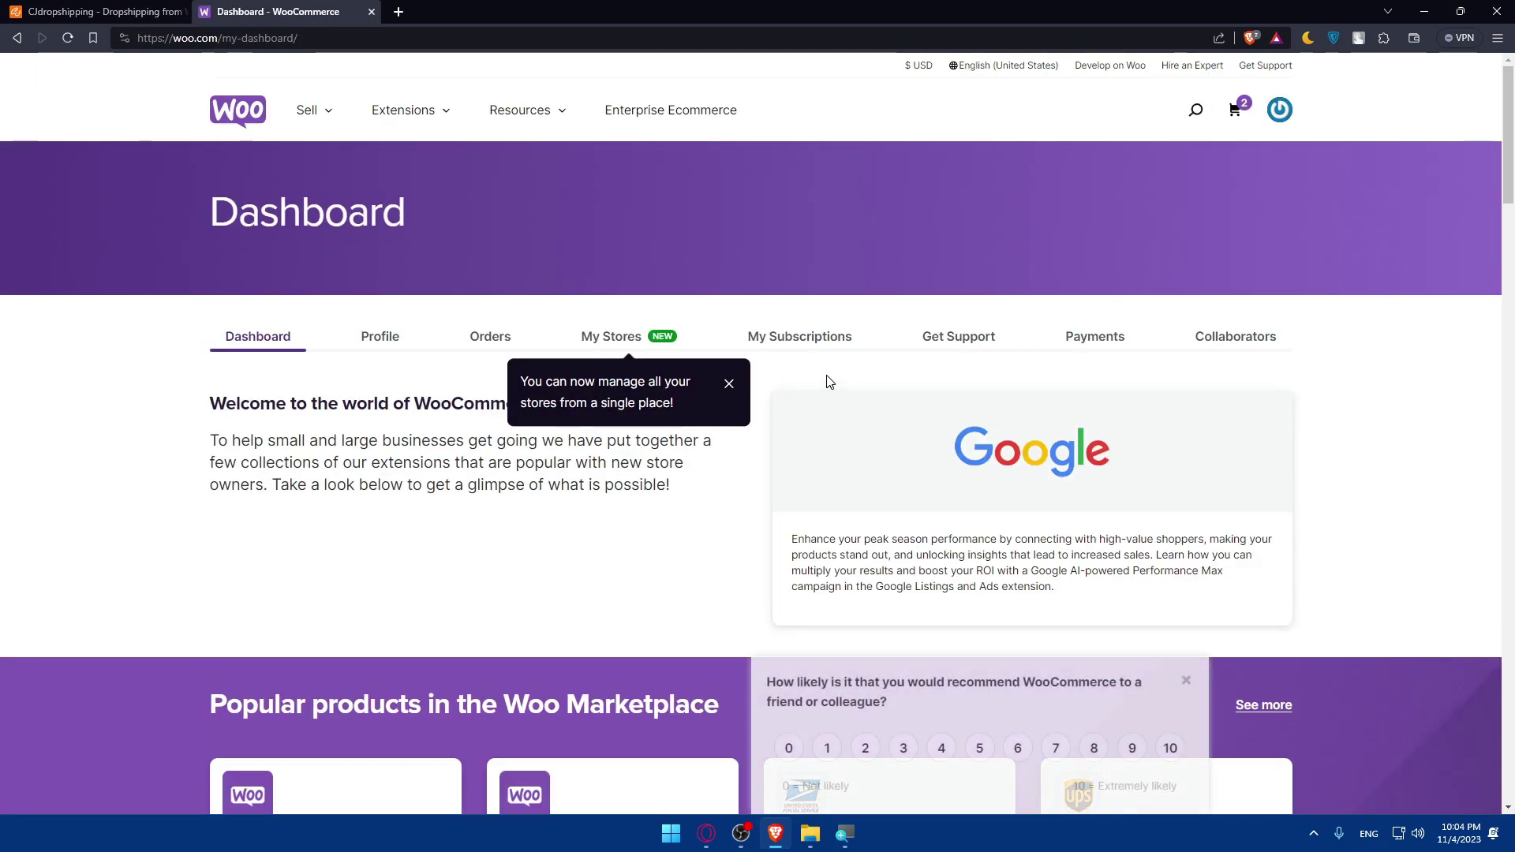
- Dismiss the notice about managing all stores on the Woo dashboard and look over the page
left_click(738, 387)
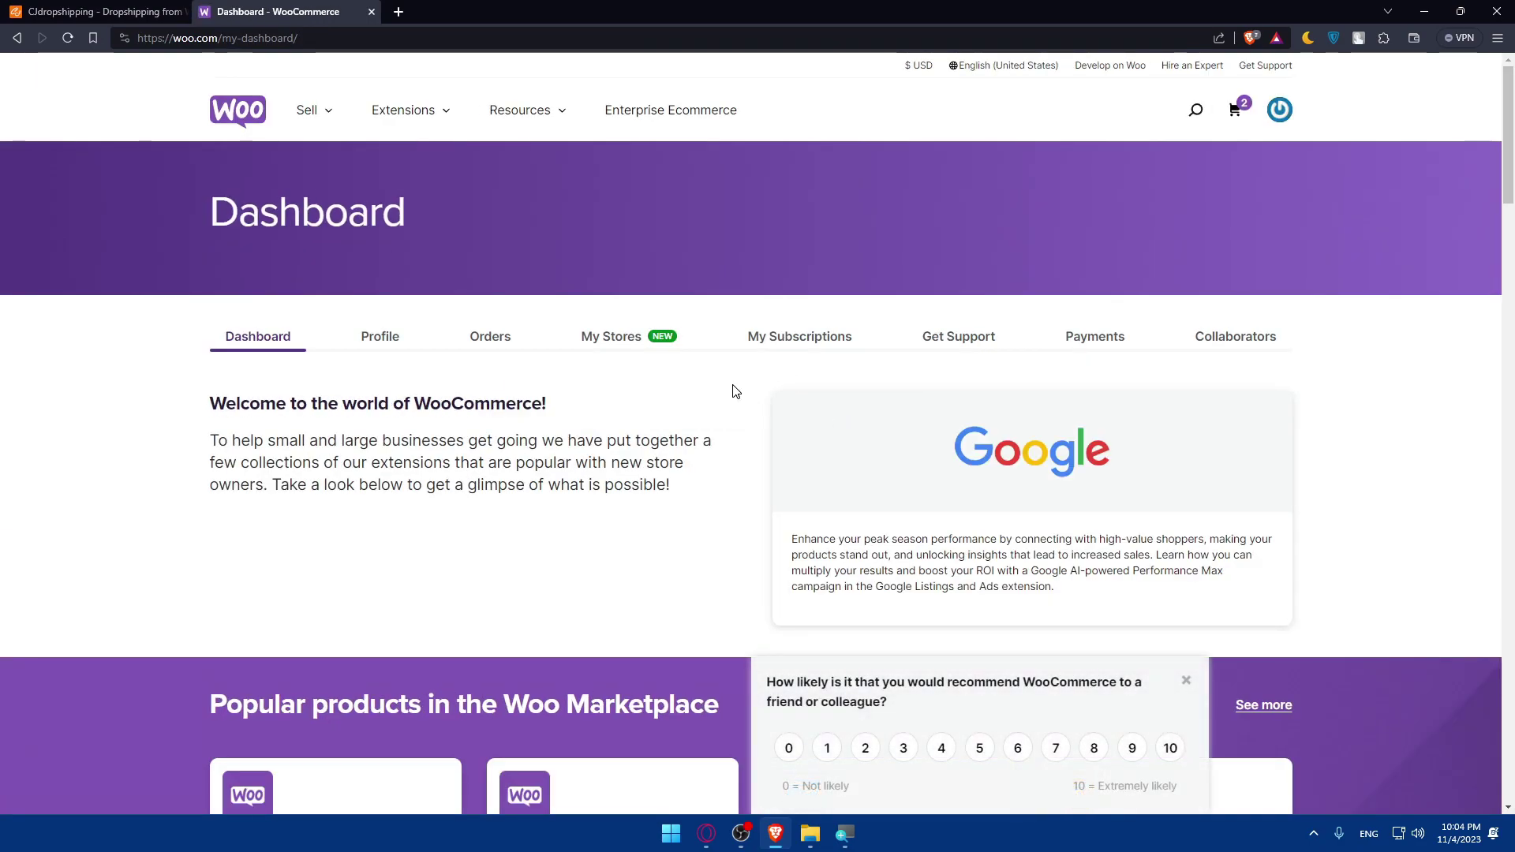
left_click(572, 146)
scroll(450, 534, "down", 4)
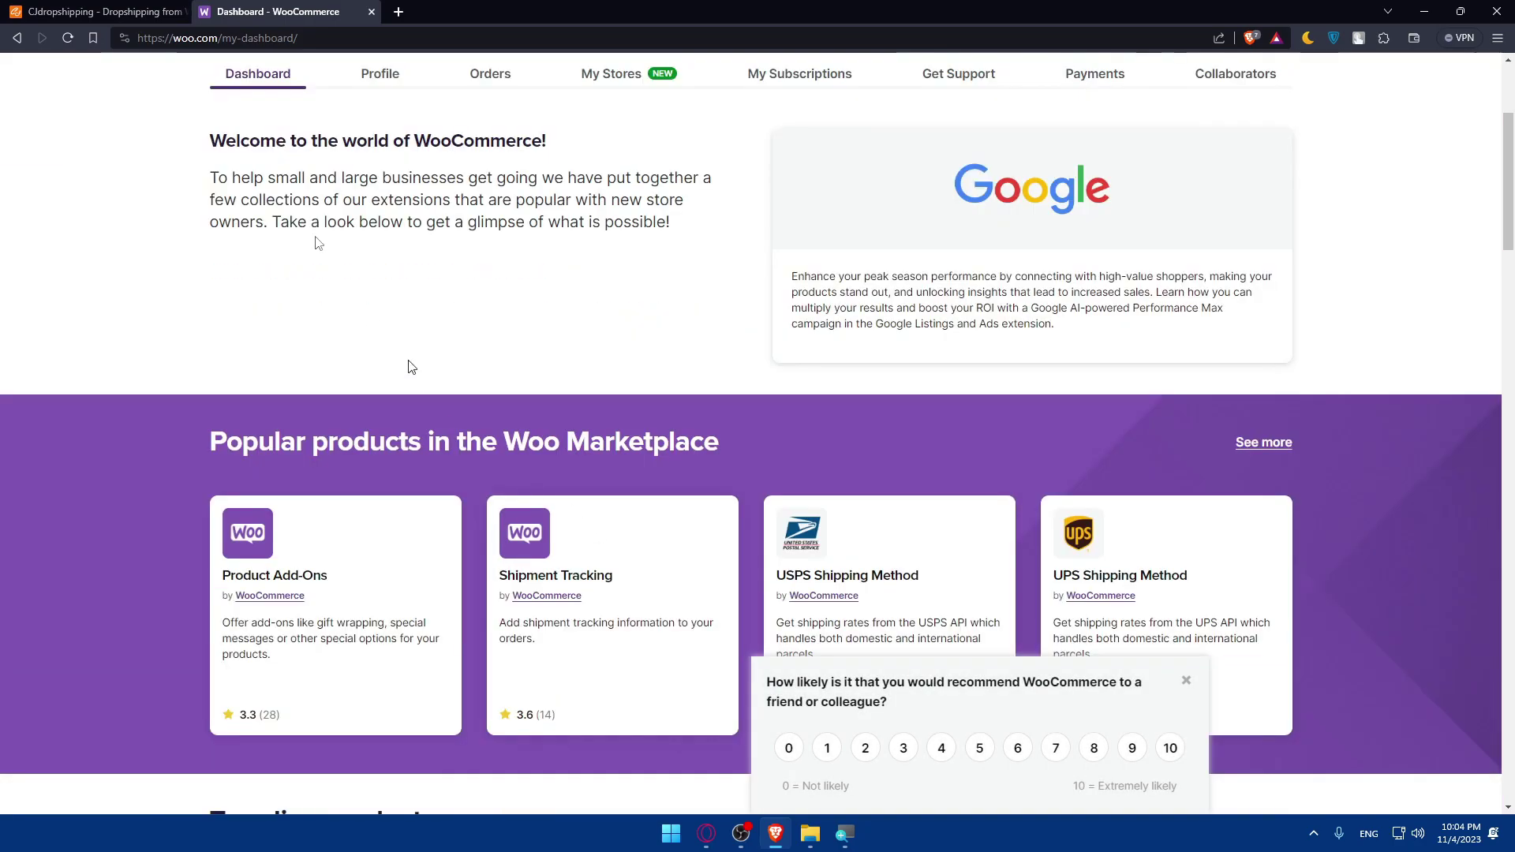
left_click(102, 11)
left_click(237, 11)
left_click(102, 12)
left_click(293, 11)
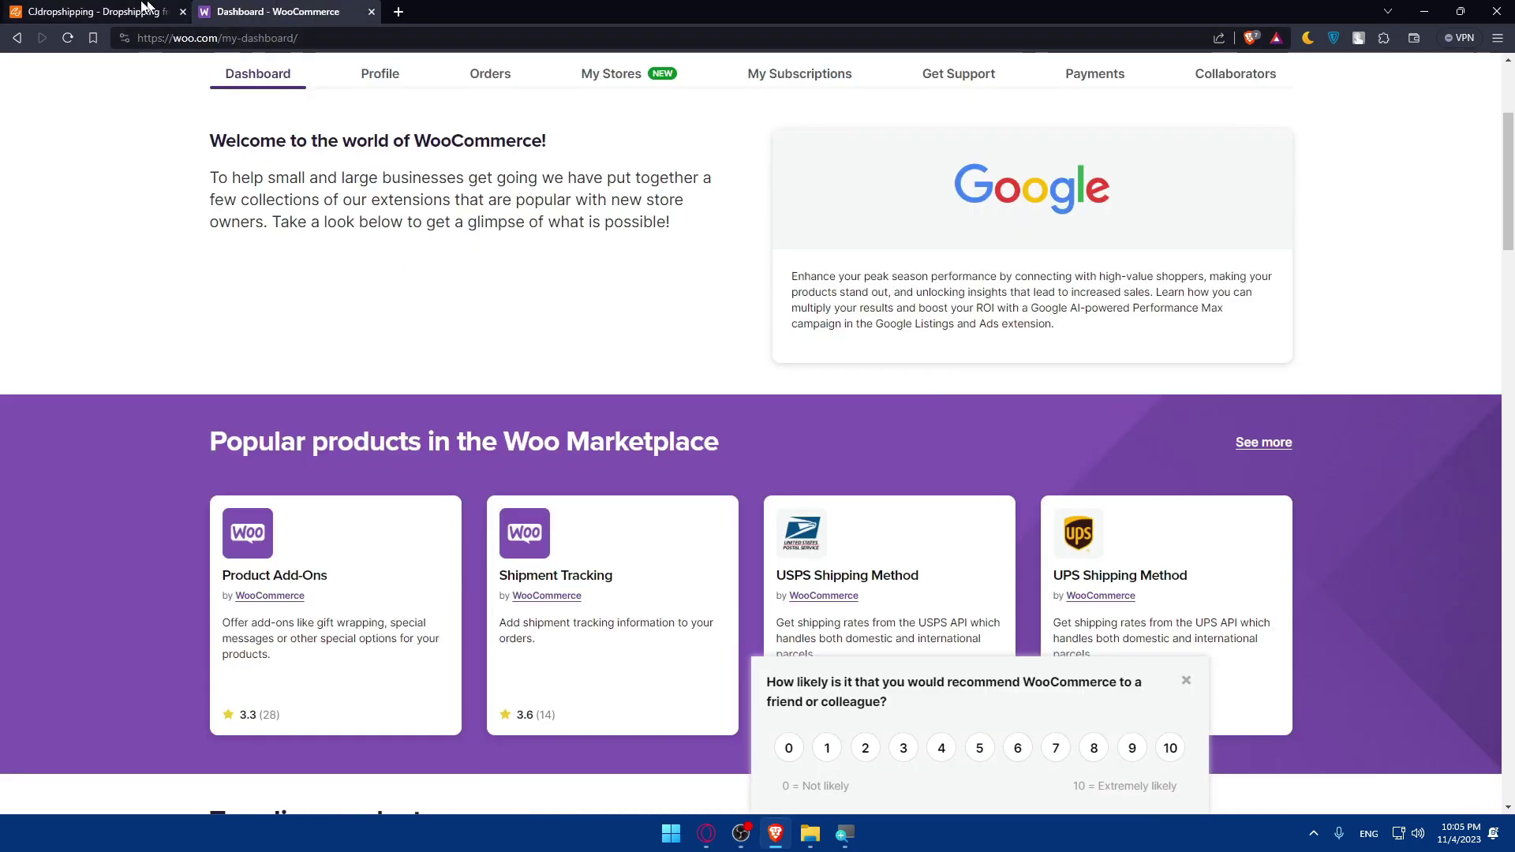
left_click(81, 16)
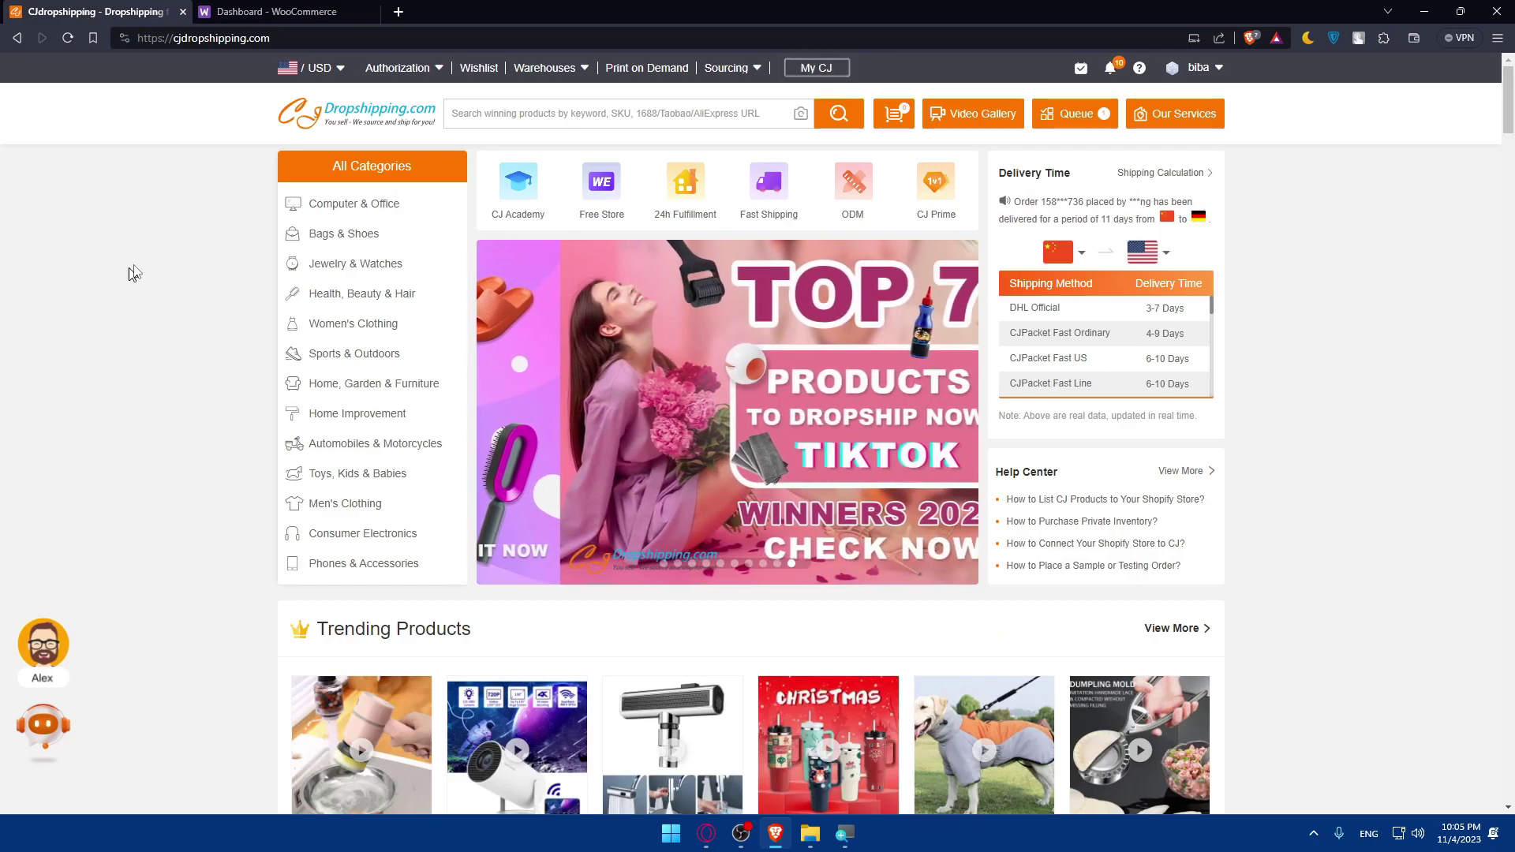
left_click(286, 9)
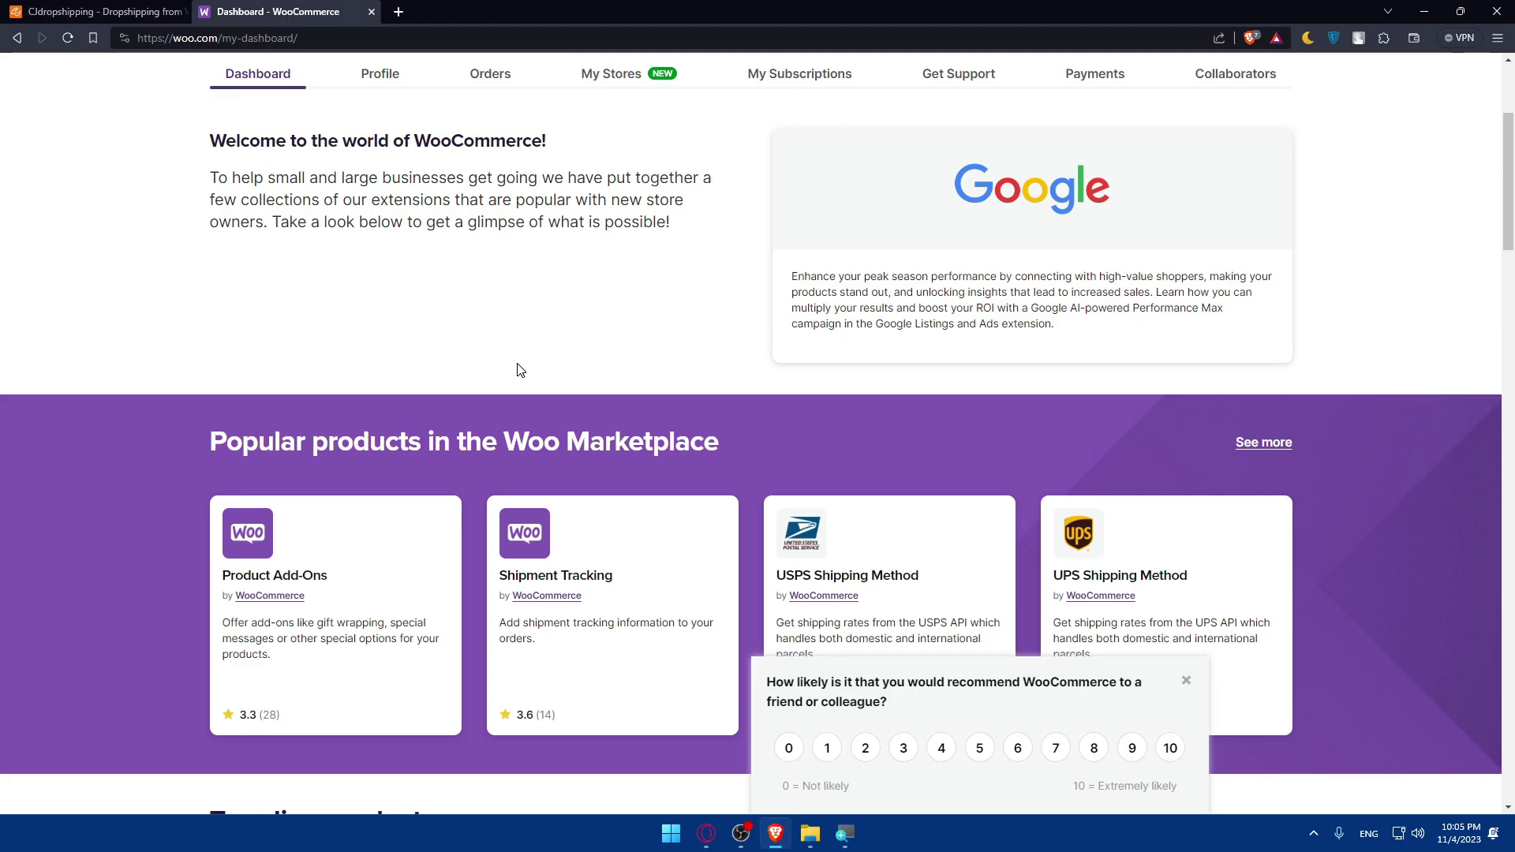
- Return to CJdropshipping and show the Woocommerce section of the account's store authorization
left_click(108, 10)
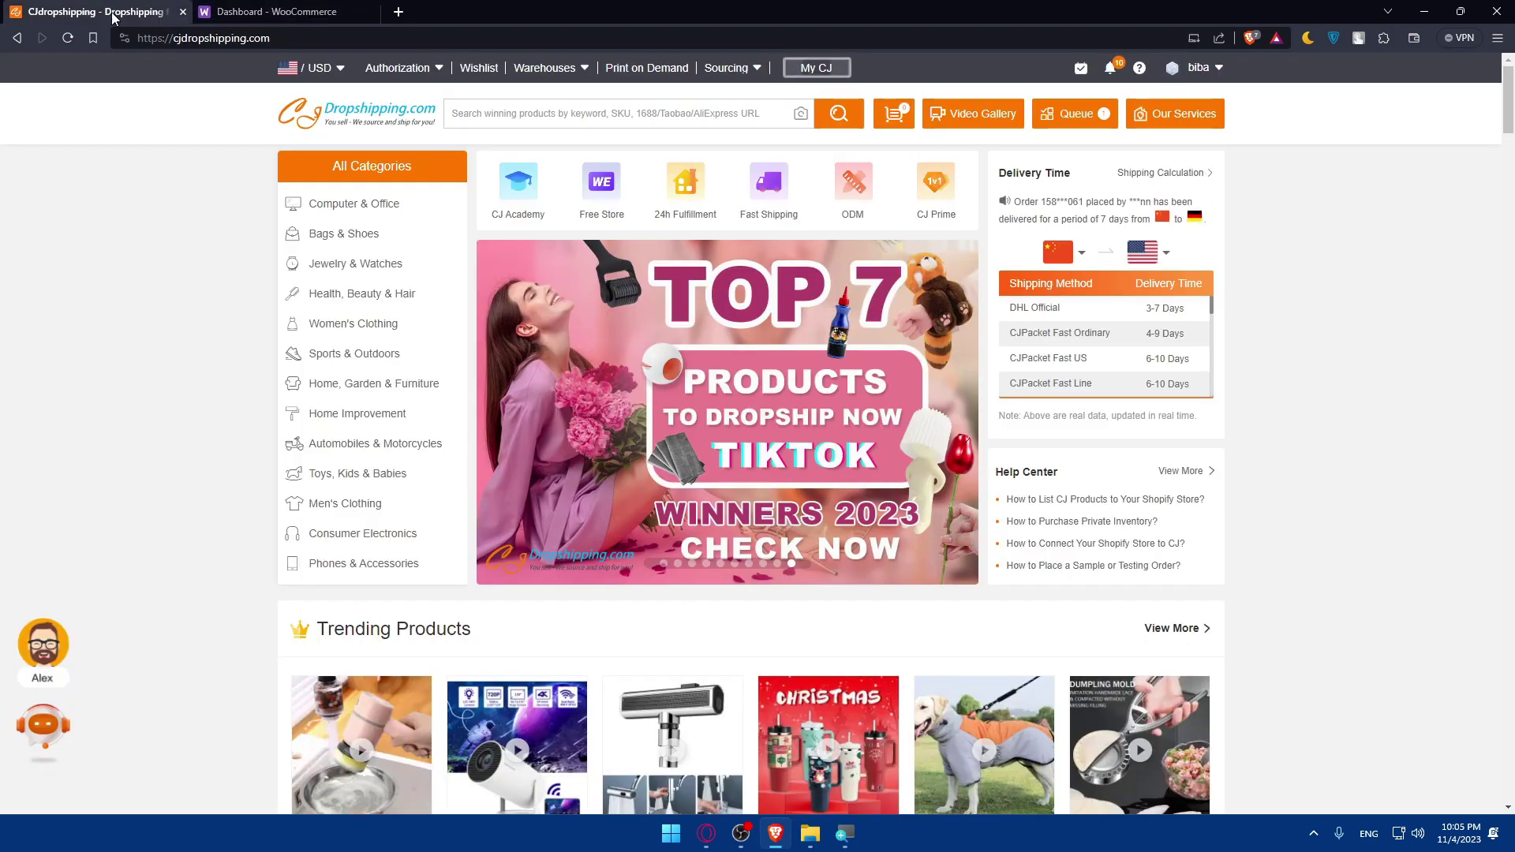
mouse_move(1199, 68)
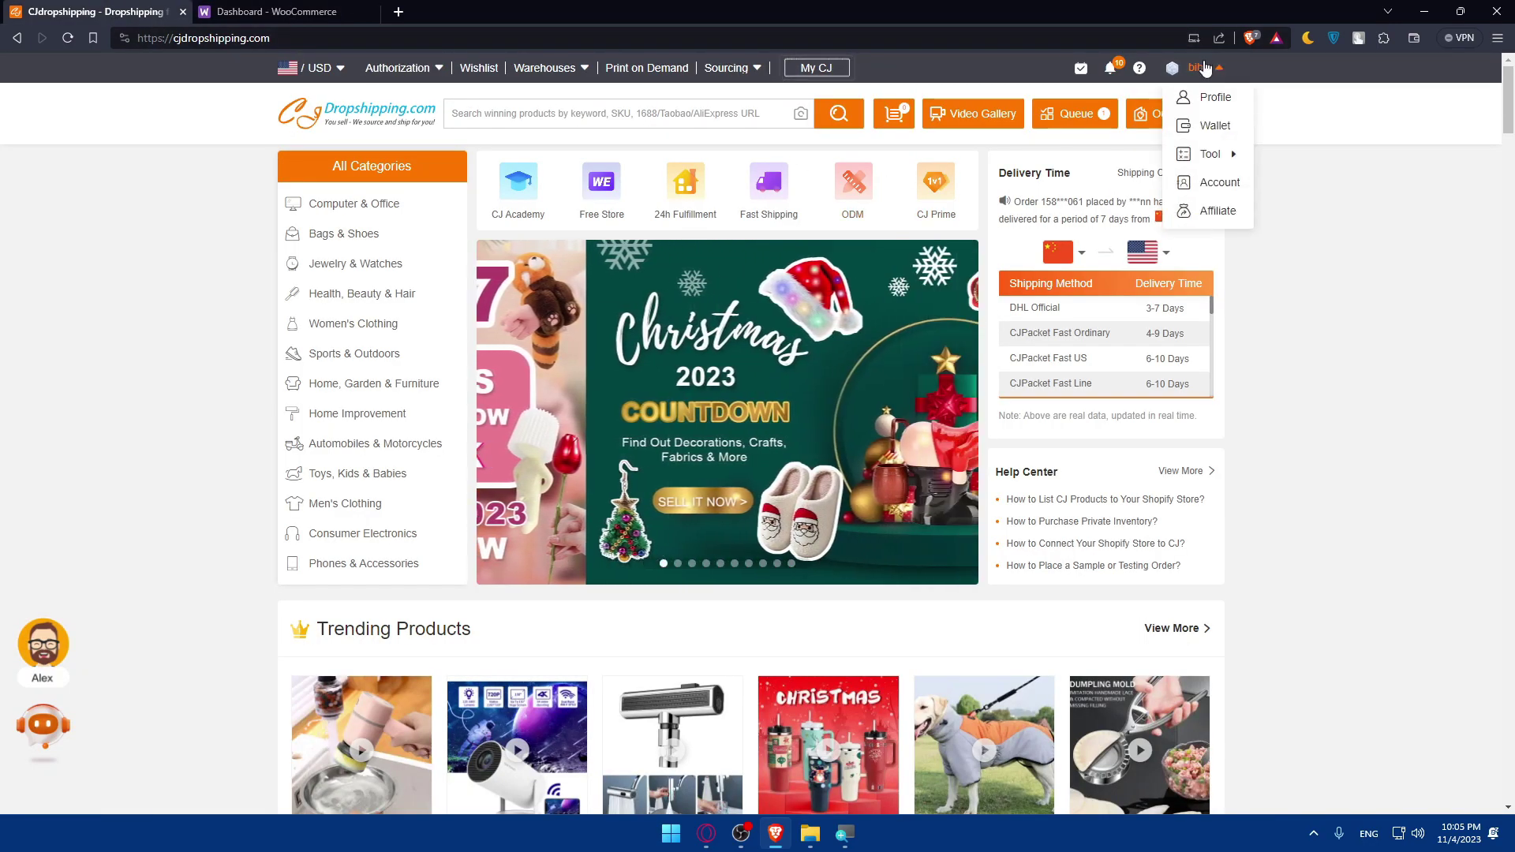
left_click(1223, 186)
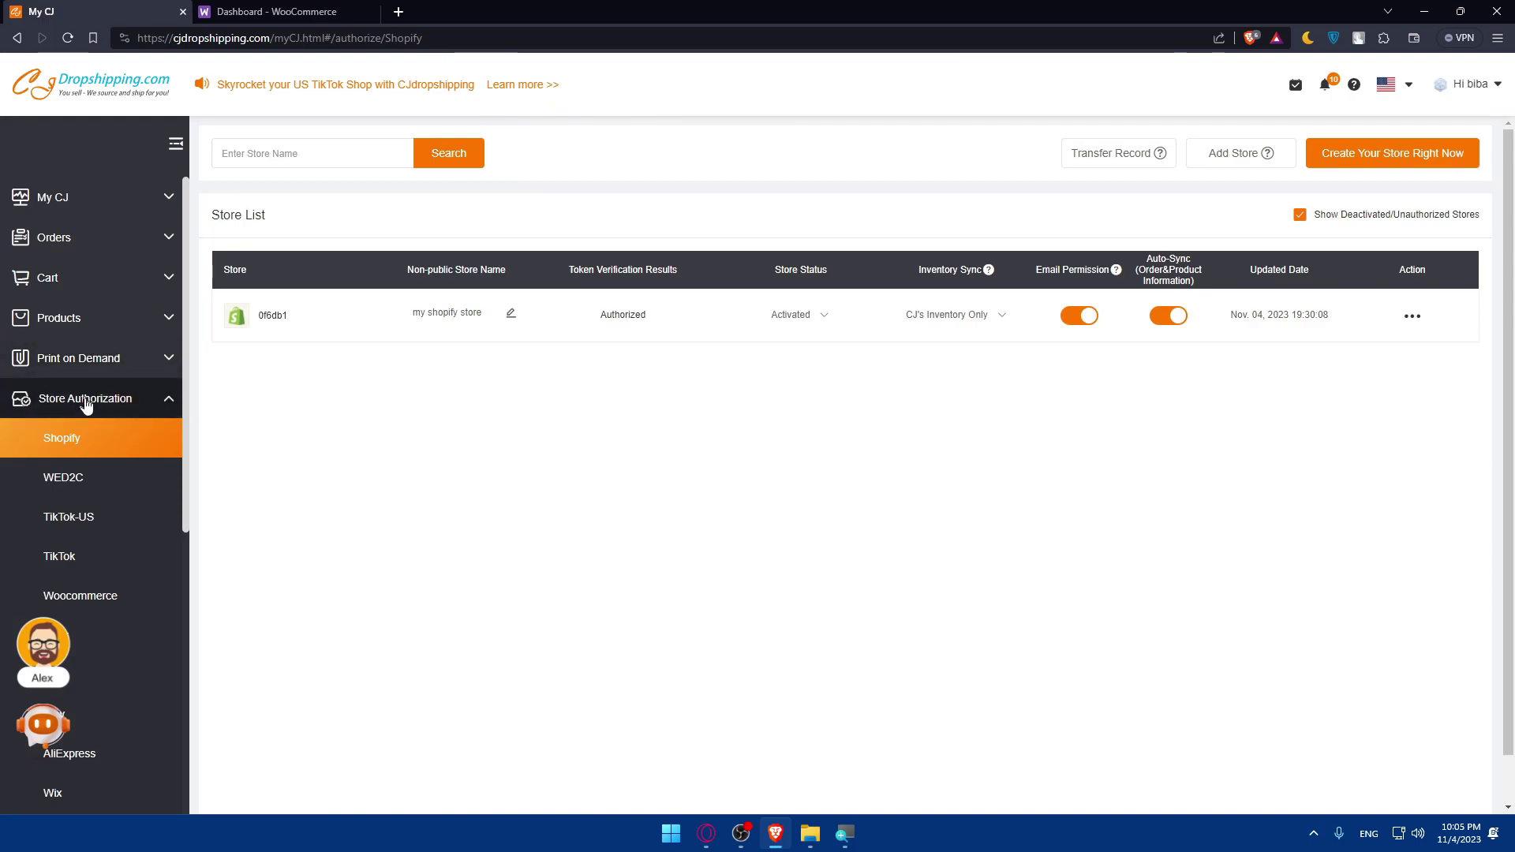
scroll(87, 458, "down", 2)
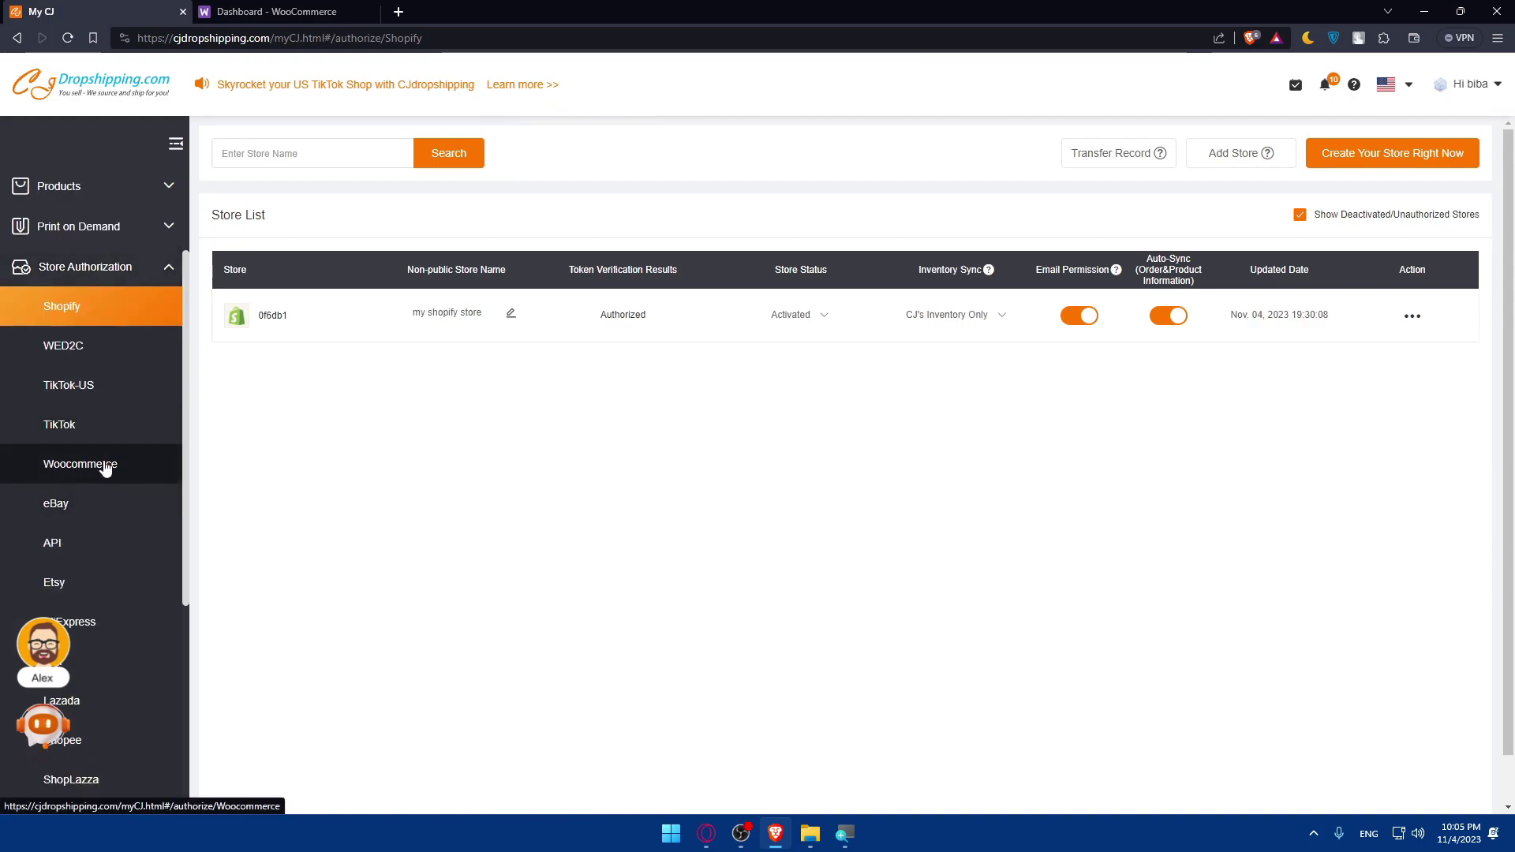
left_click(106, 469)
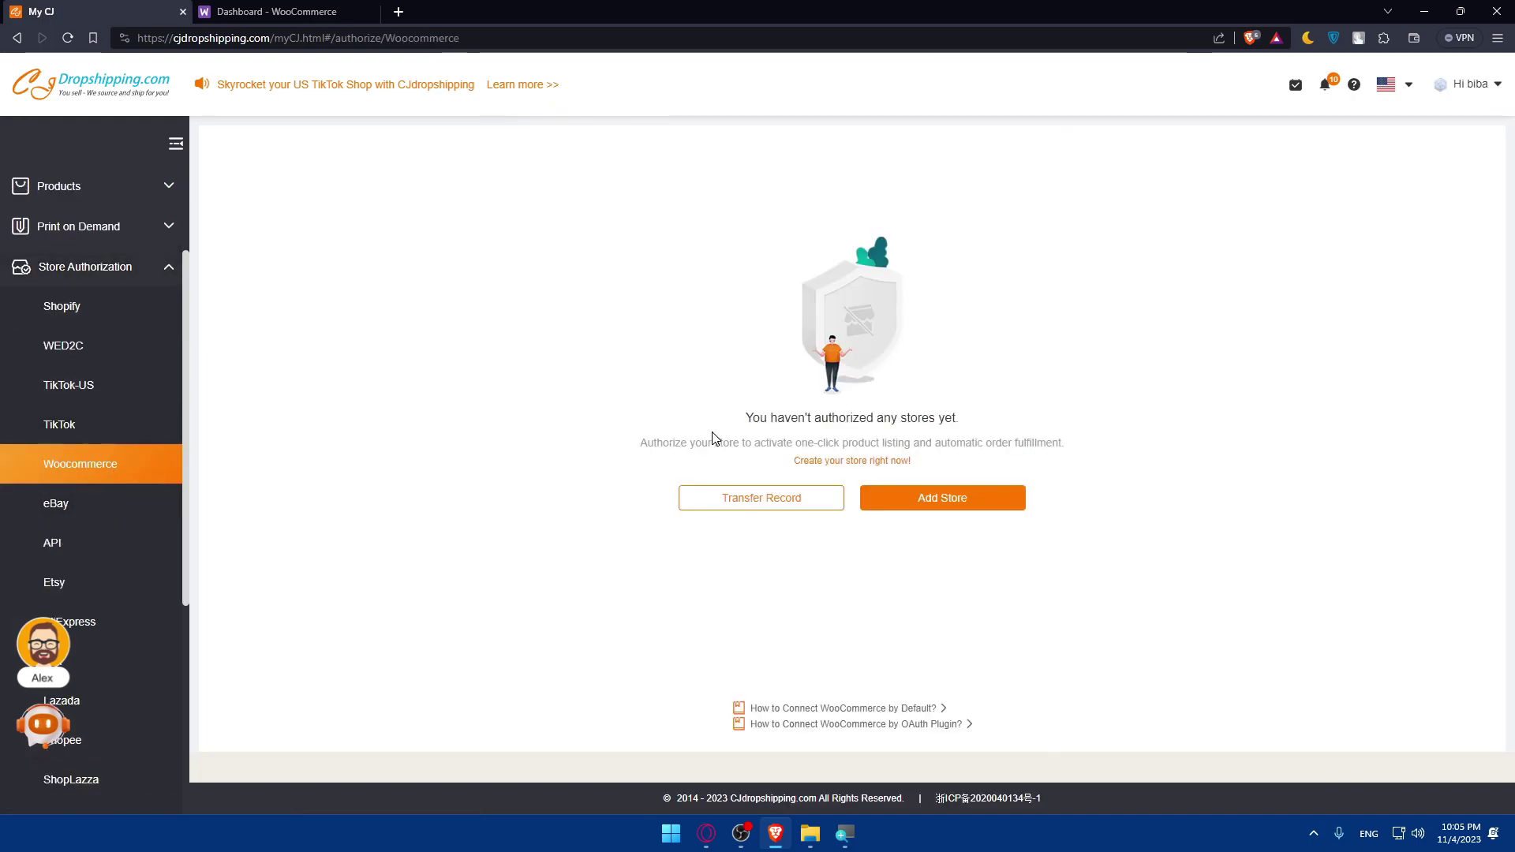
- Start adding a Woocommerce store, look at the OAuth Plugin authorization option, and set the authorization to Default
left_click_drag(640, 443, 1092, 450)
left_click(1091, 456)
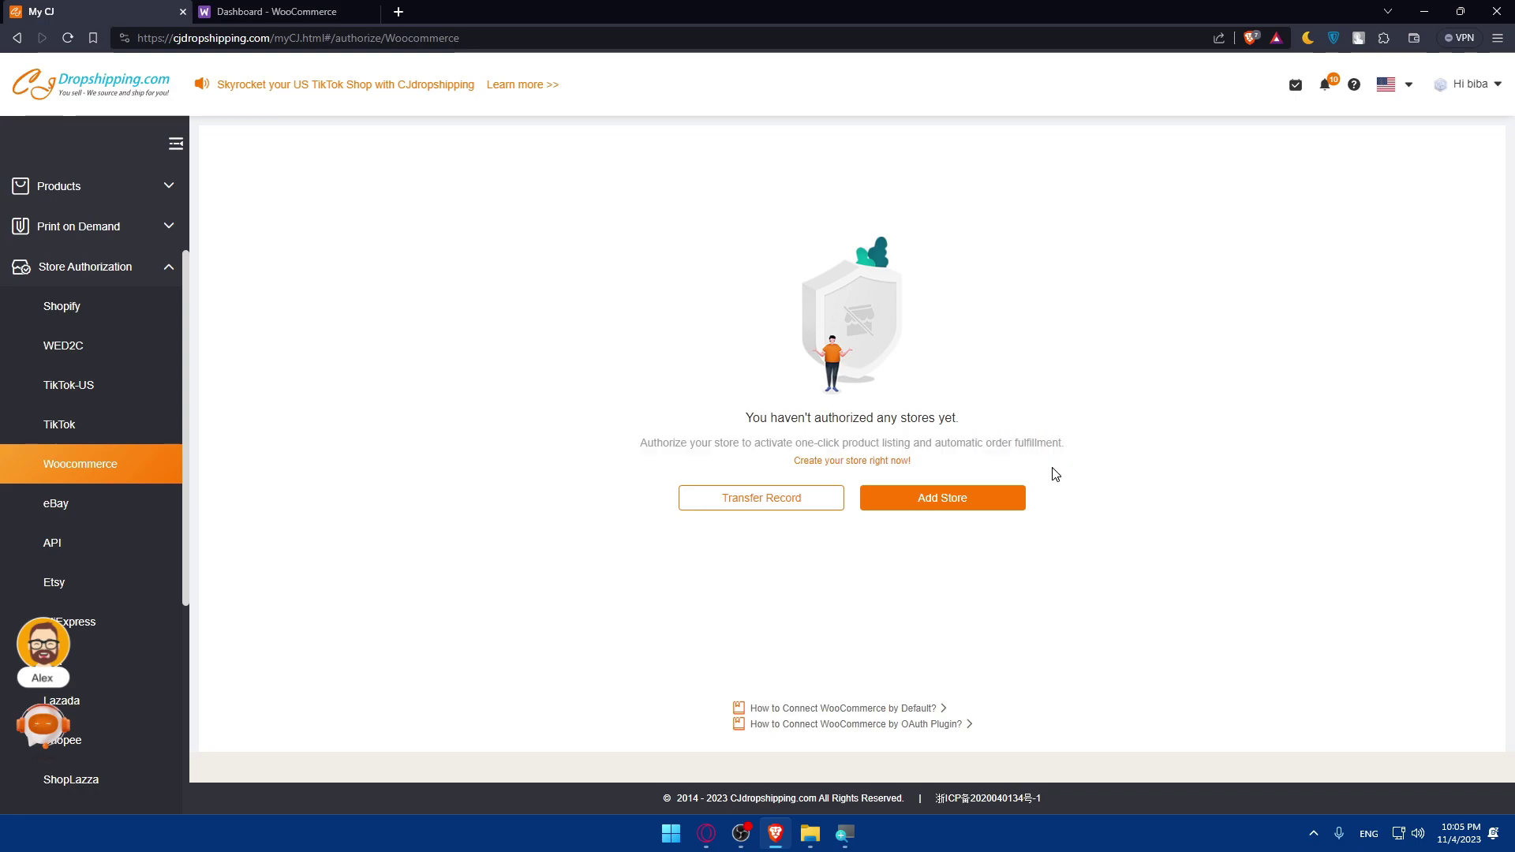
left_click(942, 499)
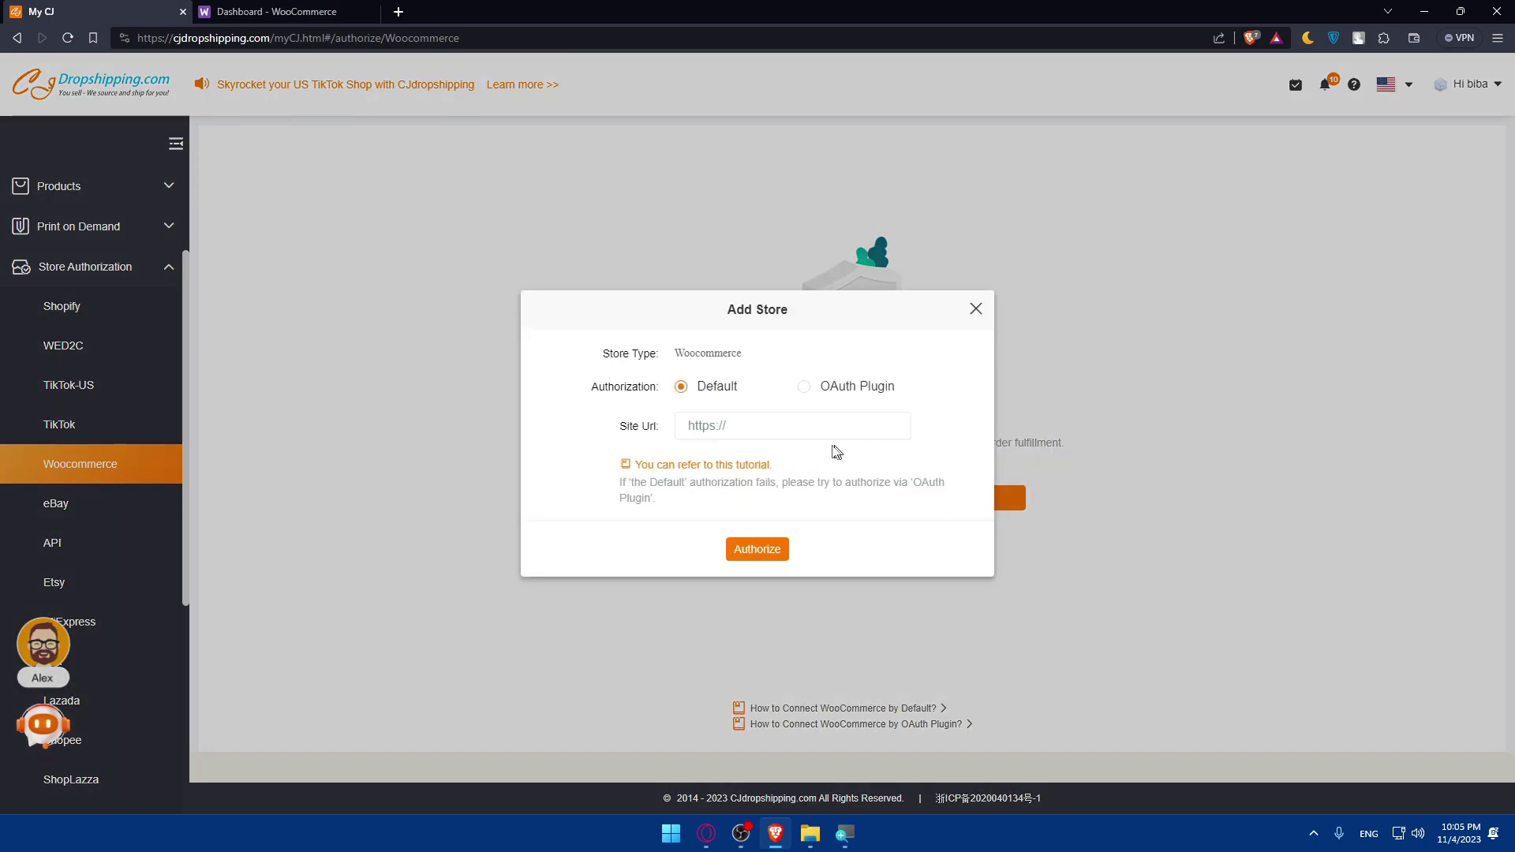
left_click(804, 387)
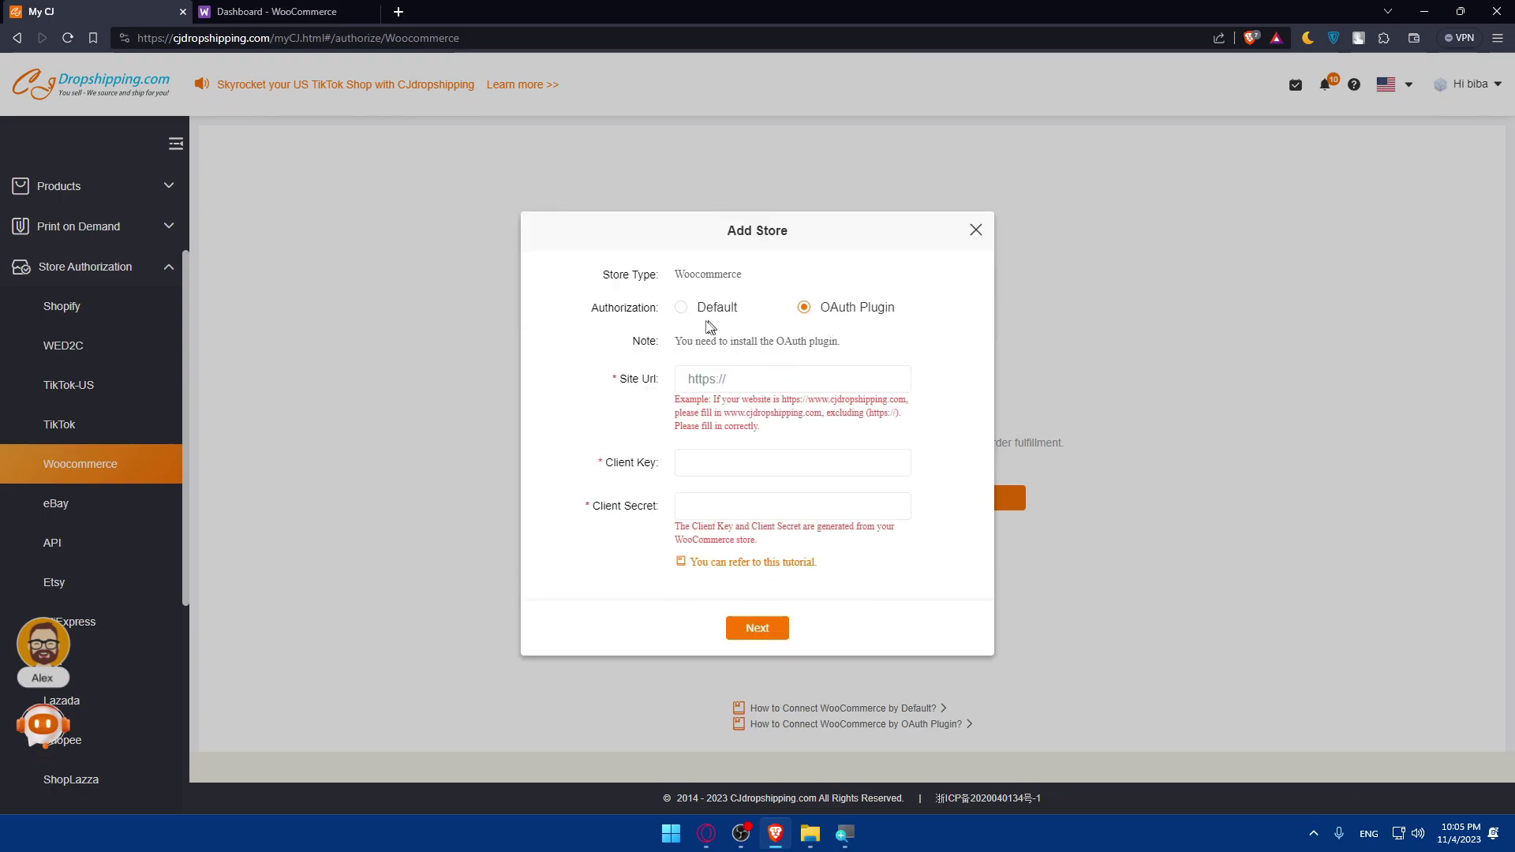
left_click(684, 312)
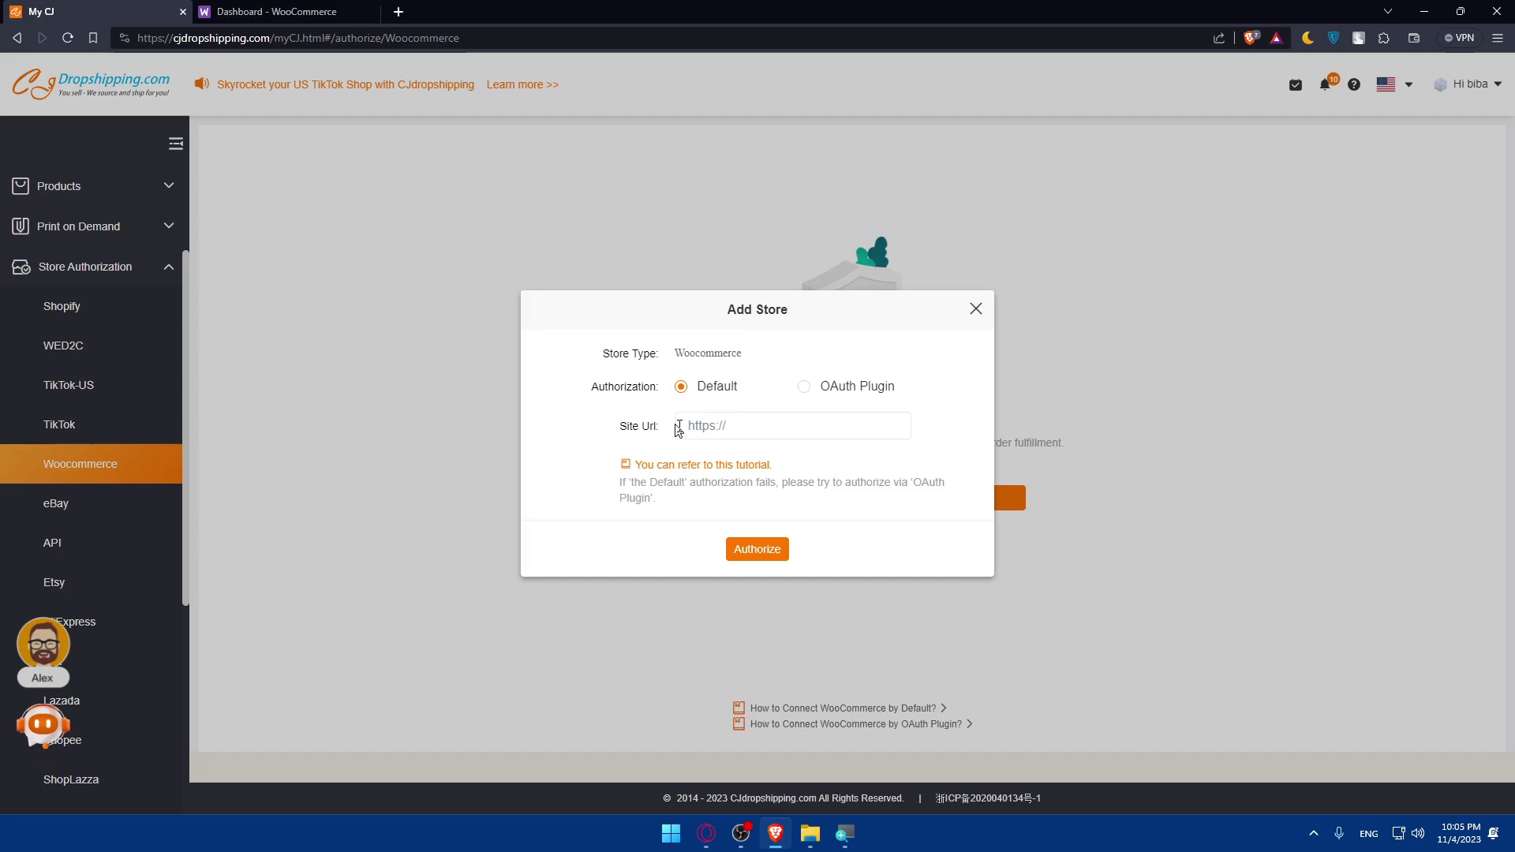
- Switch to the Woo dashboard and open the list of connected stores
key("ctrl+Tab")
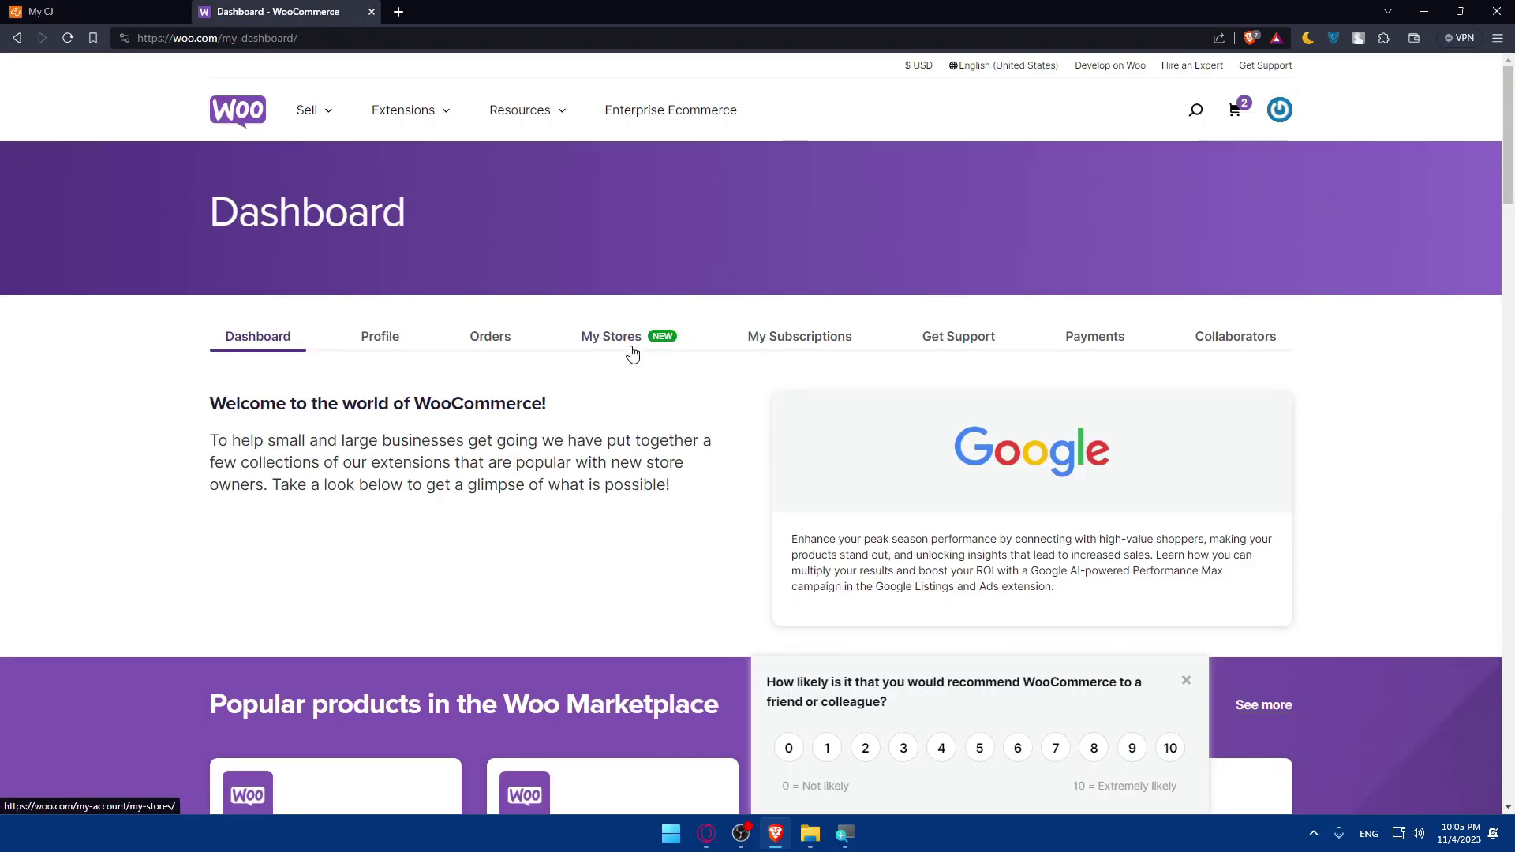
left_click(632, 353)
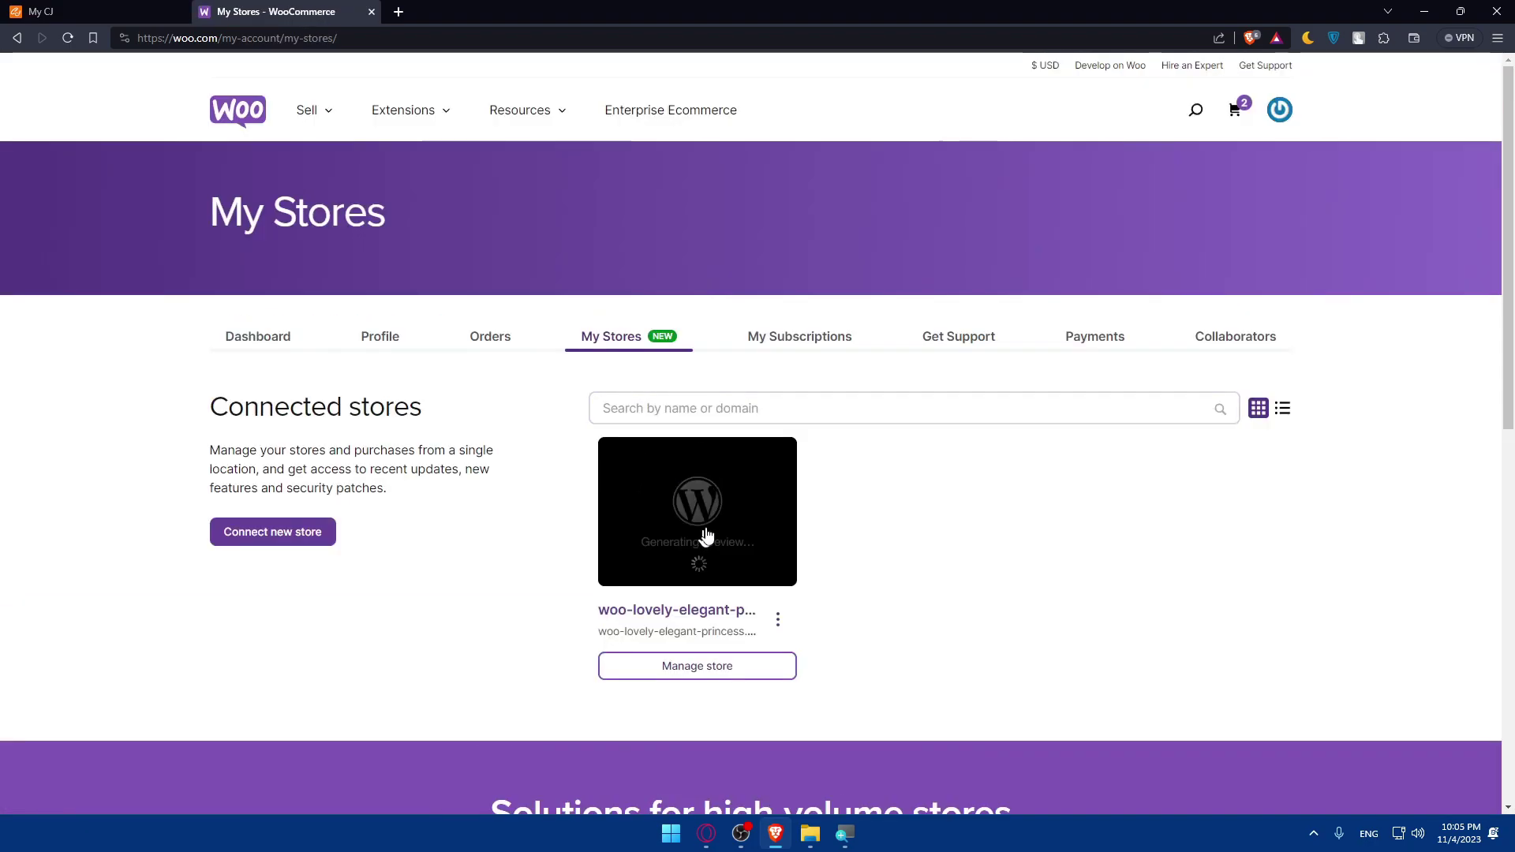
- Try to open the management page of the connected store, first through Manage store and again through its name, closing each page
left_click(778, 619)
scroll(780, 615, "down", 2)
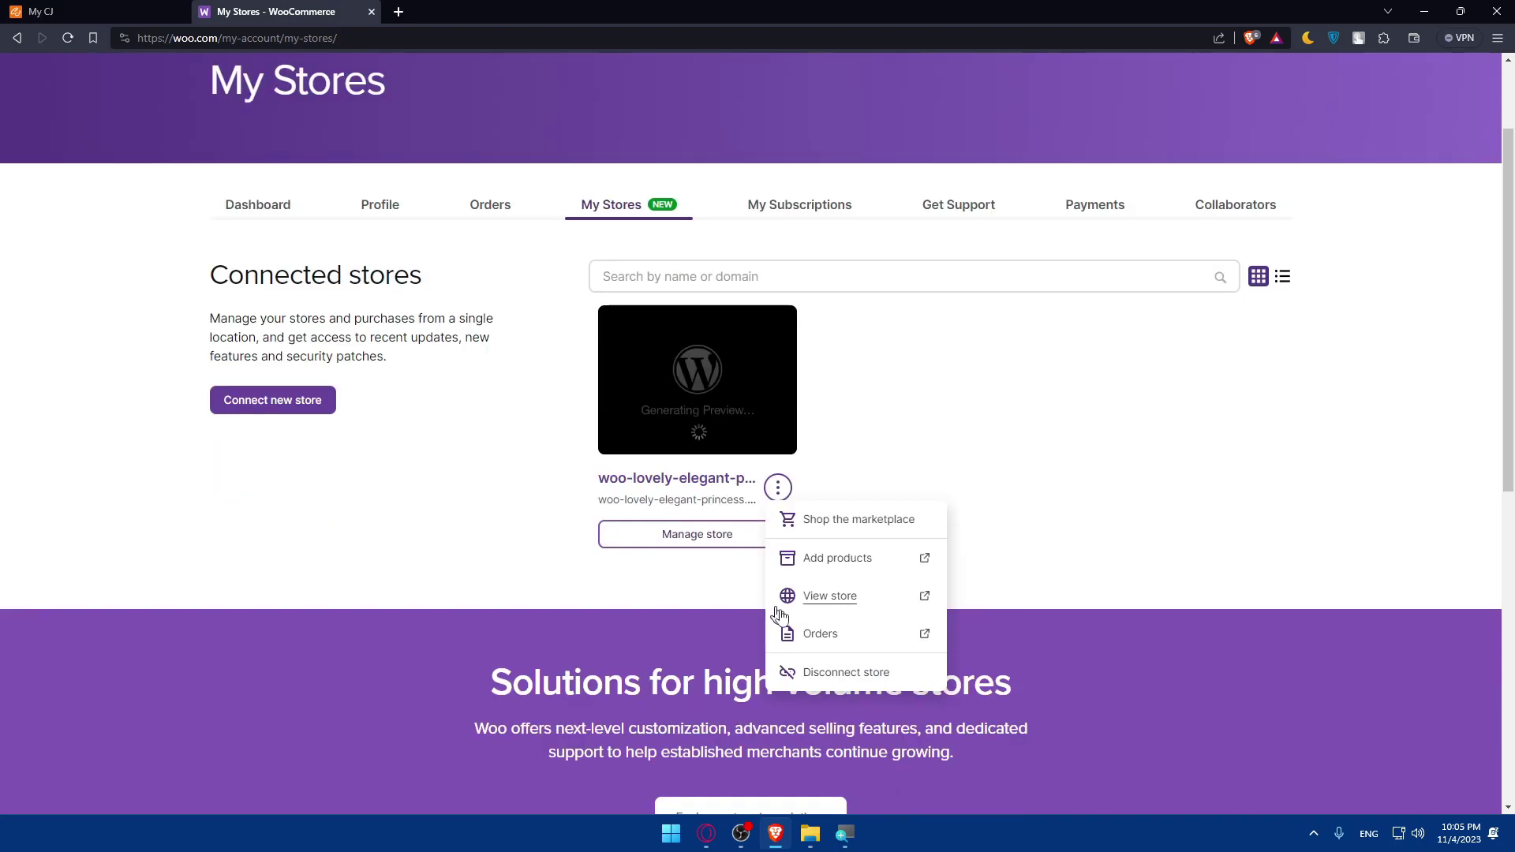
left_click(690, 537)
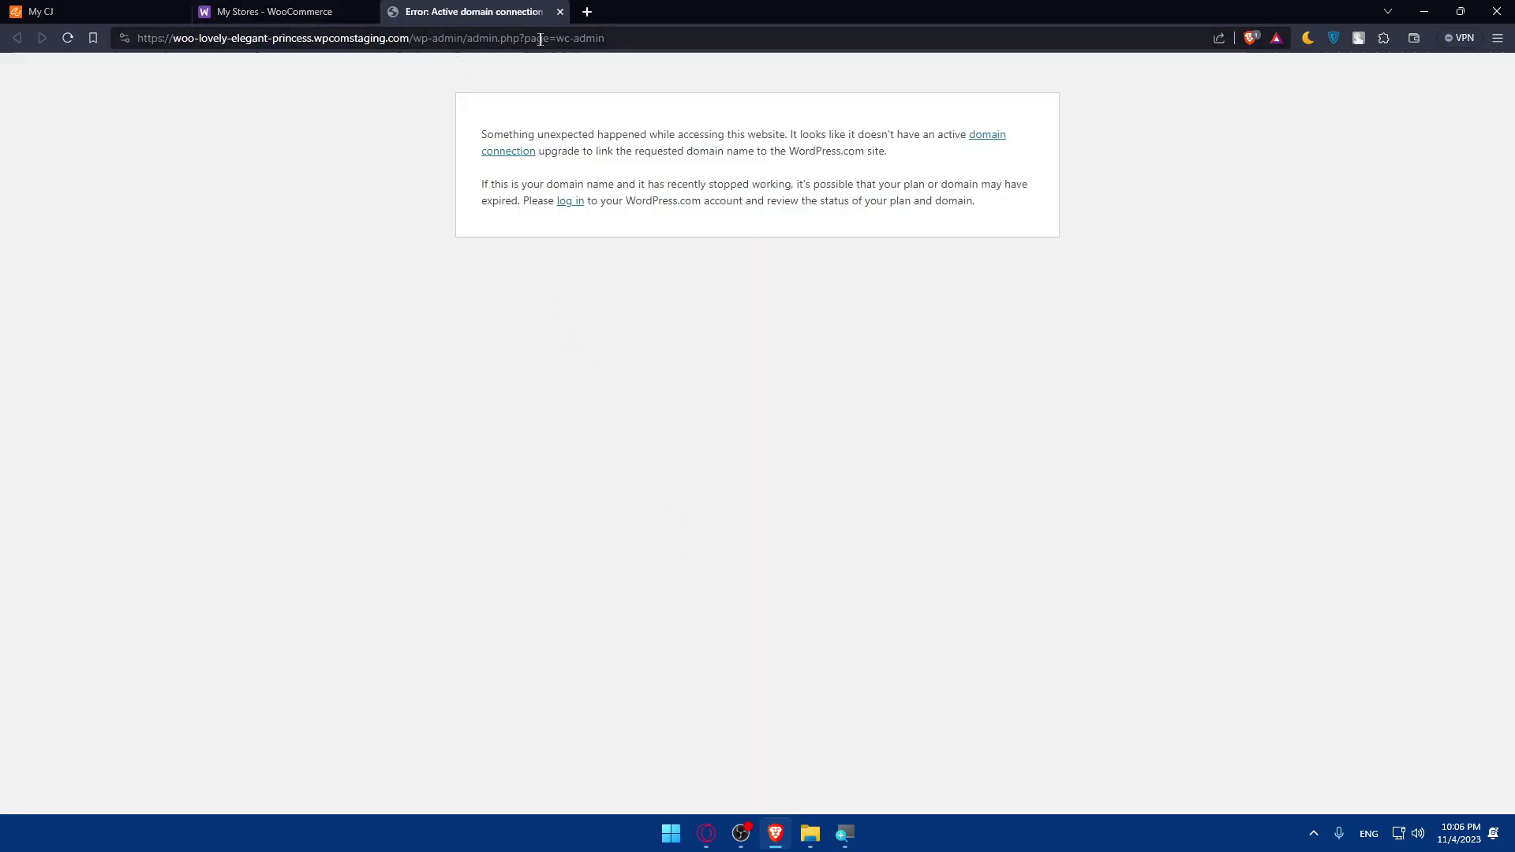
left_click(560, 12)
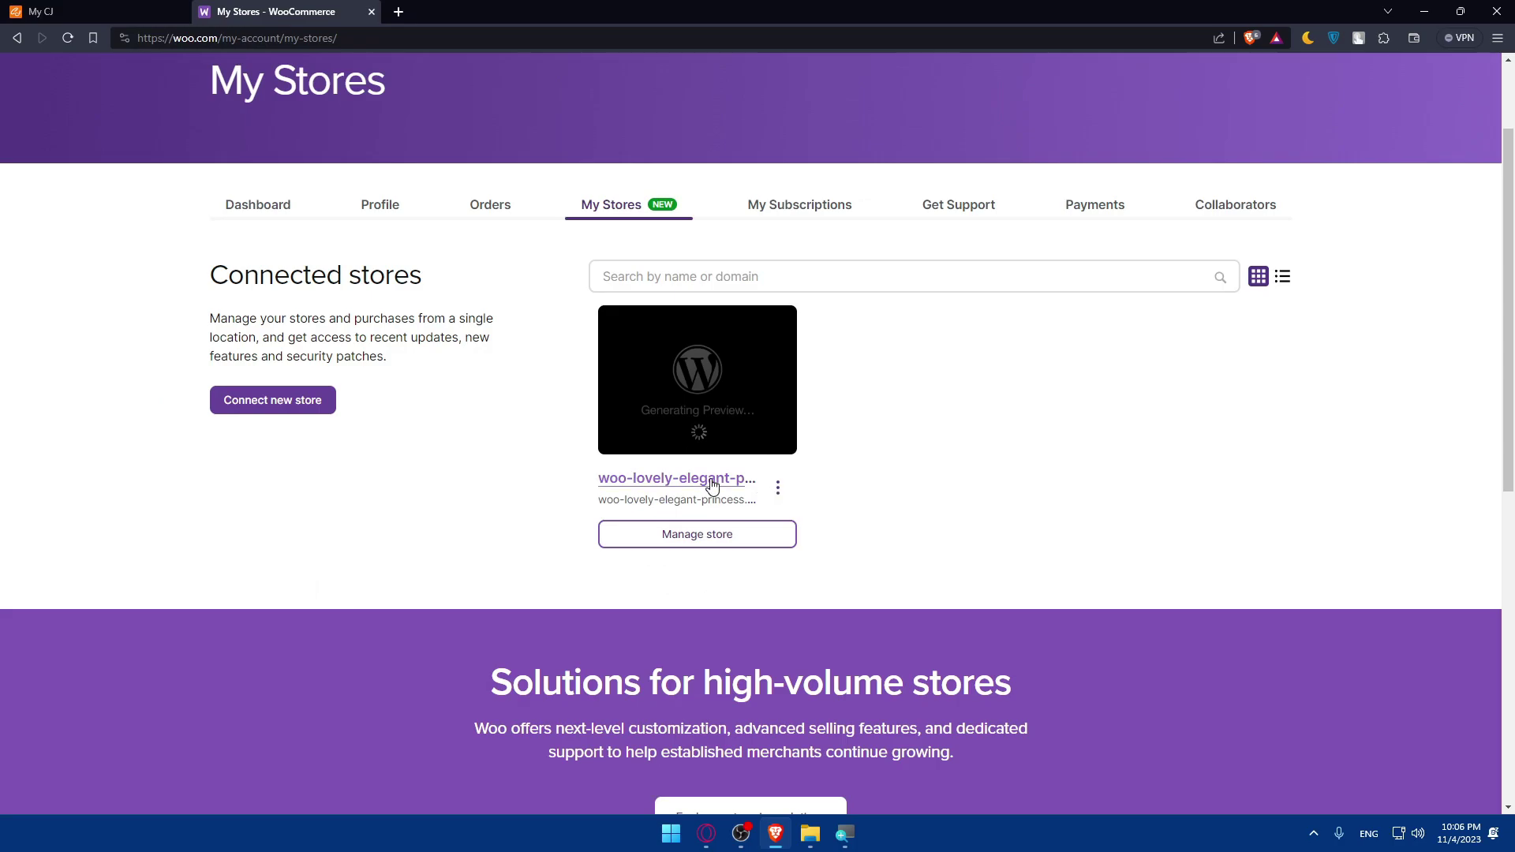
left_click(711, 486)
left_click(561, 12)
- View the connected store's storefront from its options and close the page
left_click(778, 487)
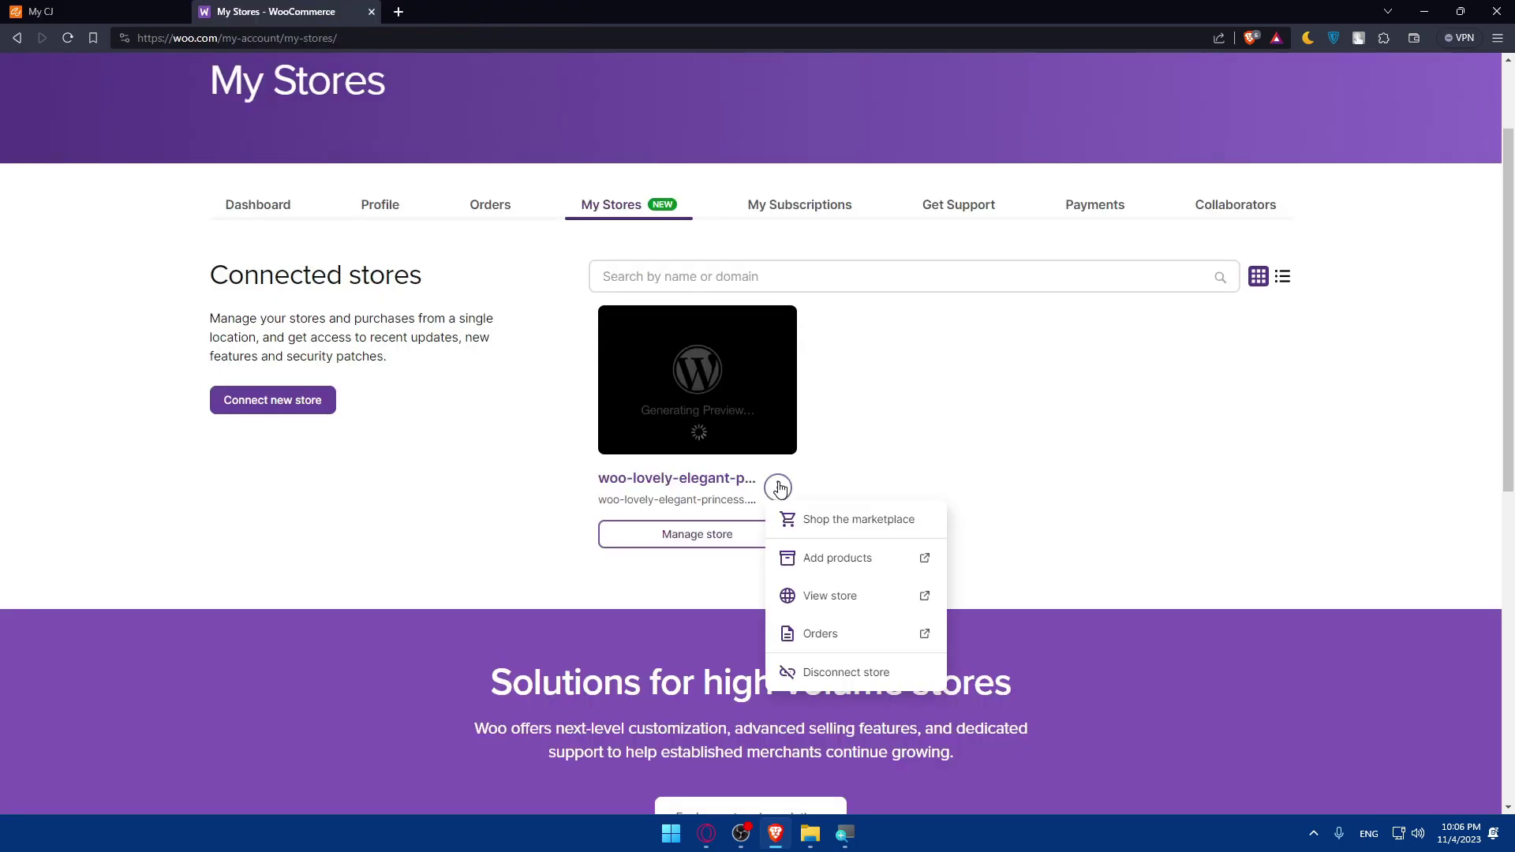
left_click(833, 601)
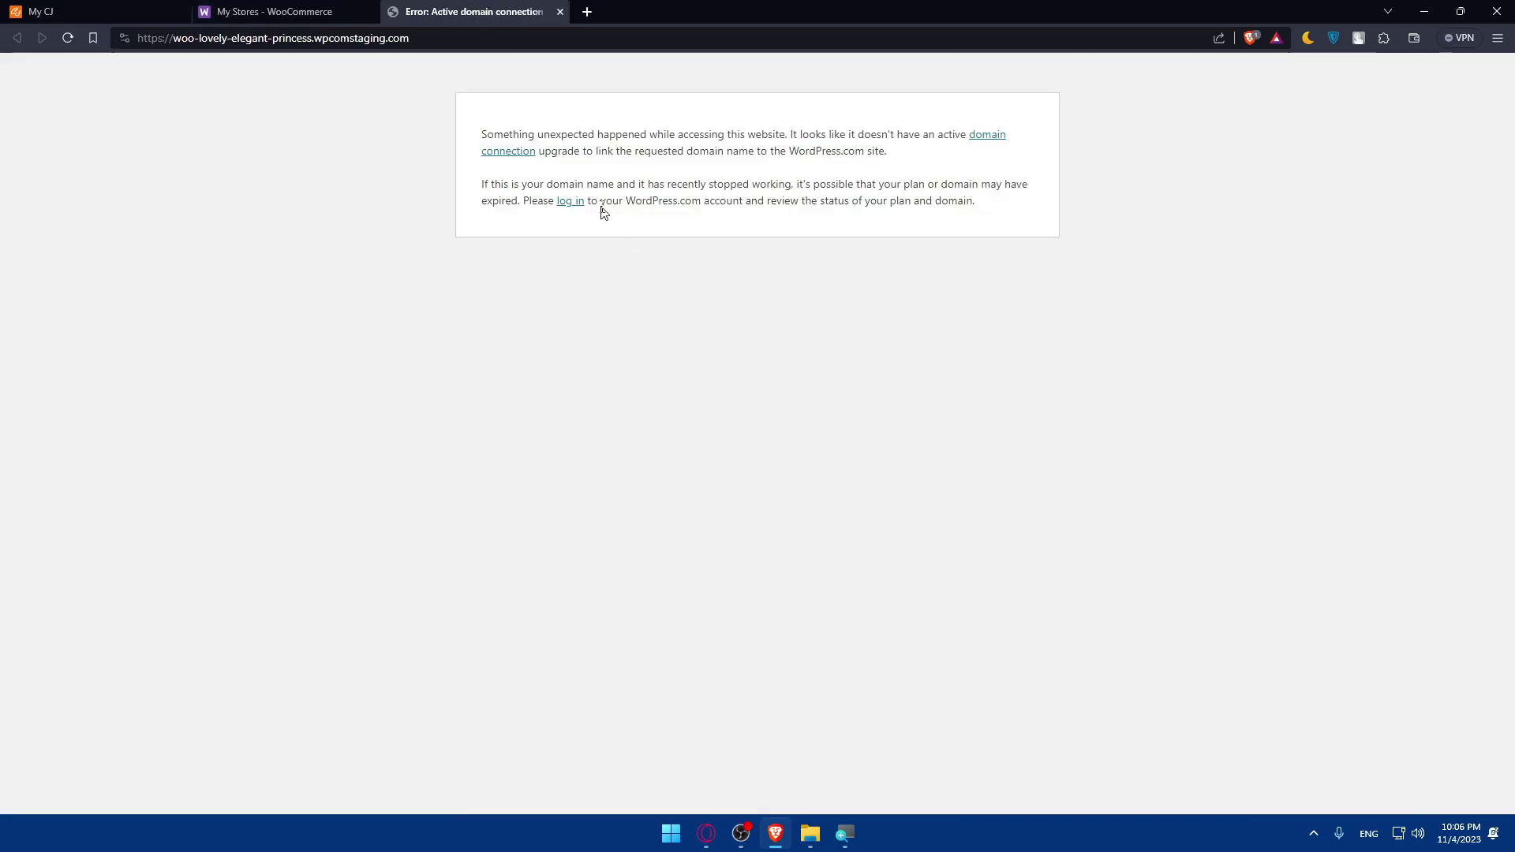
left_click(560, 13)
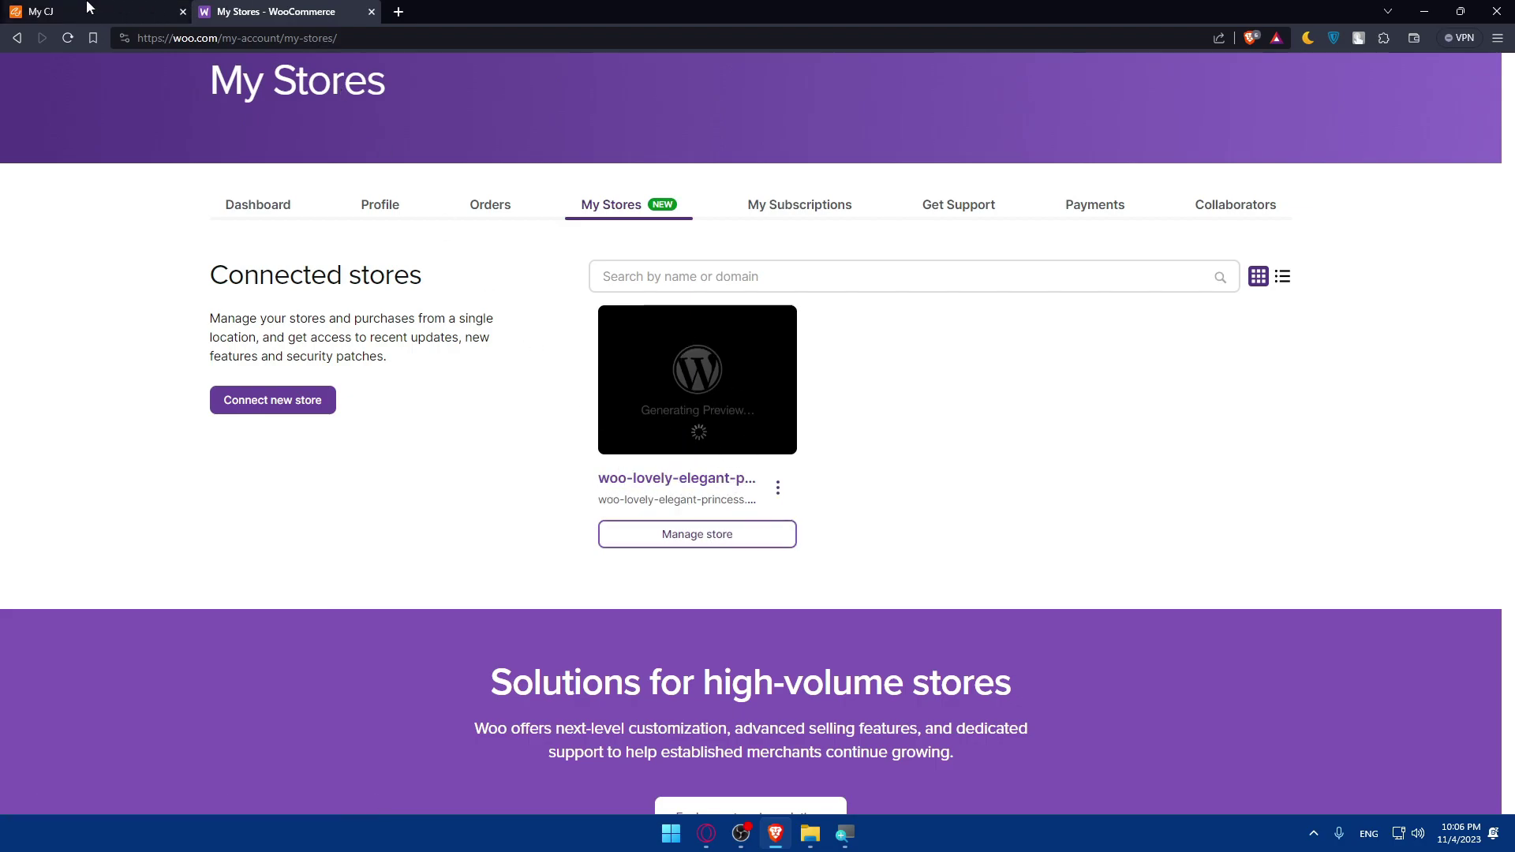
- Return to CJdropshipping, open the tutorial linked in the Add Store dialog, and read the Default authorization steps
left_click(47, 11)
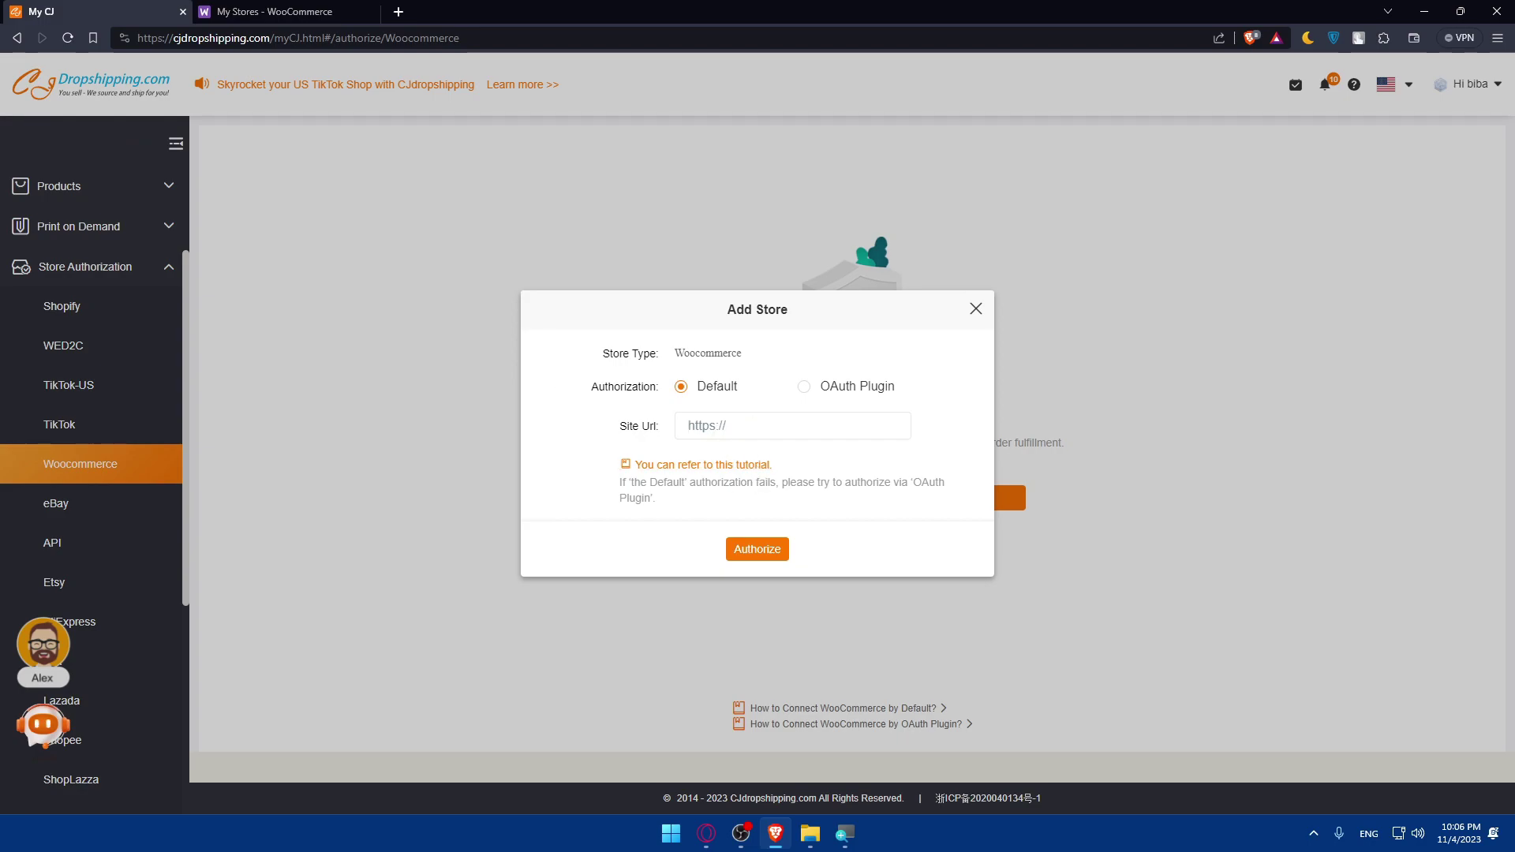
left_click(722, 468)
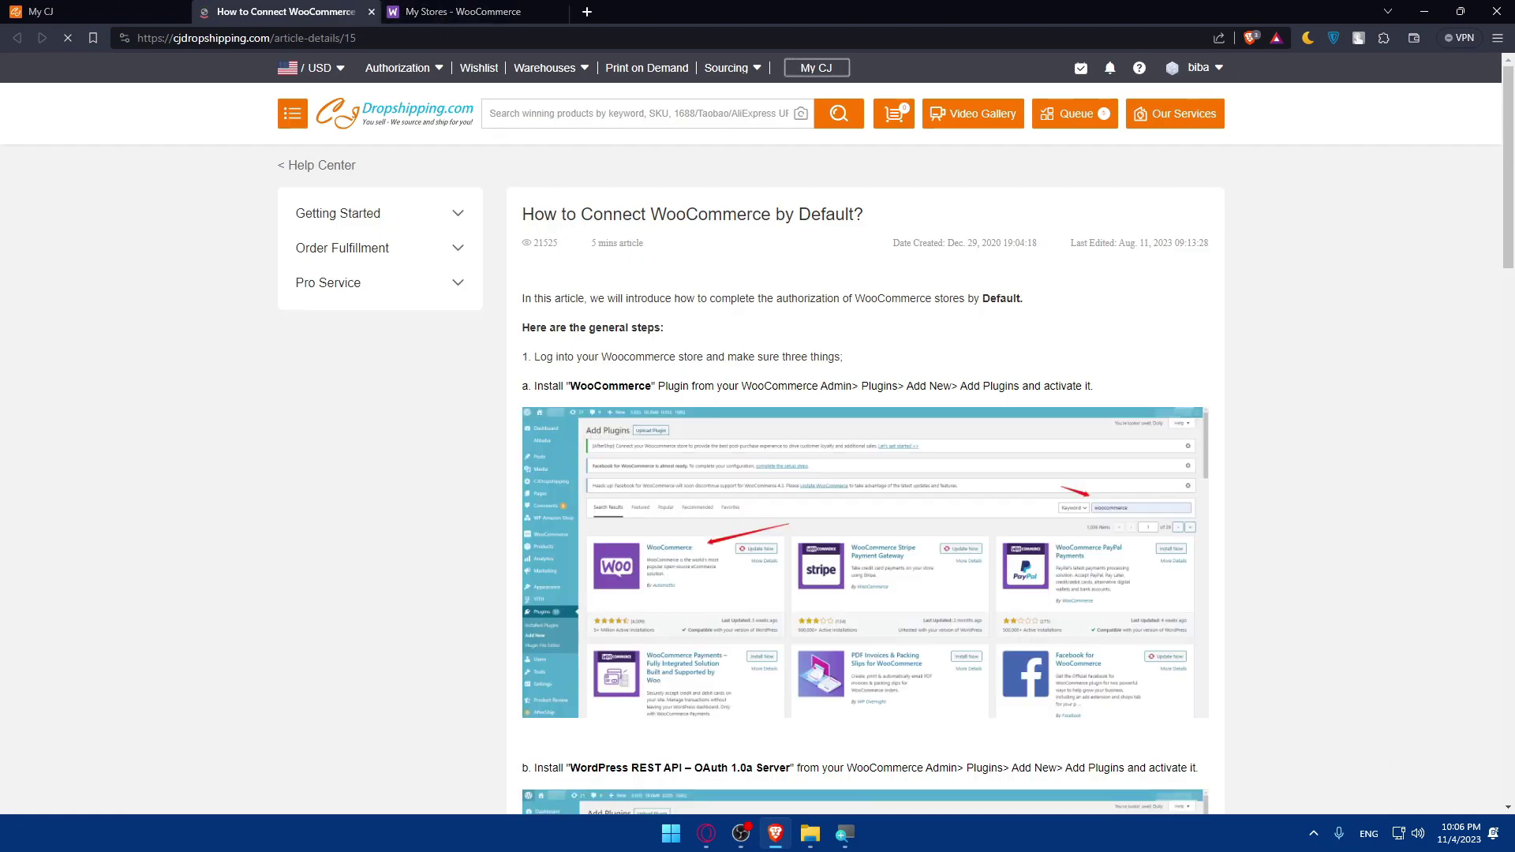
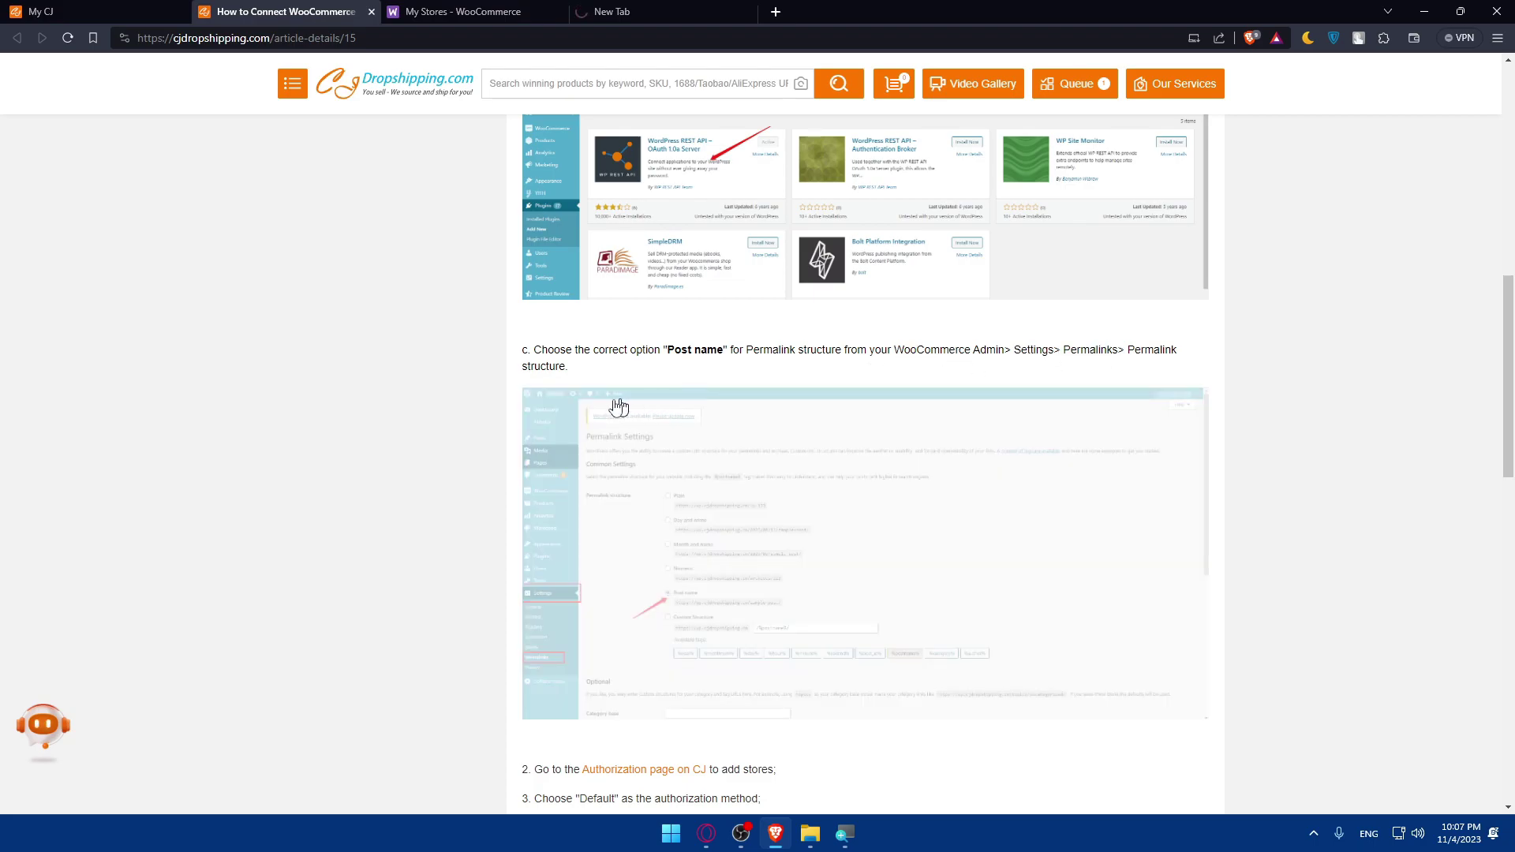
scroll(718, 437, "down", 8)
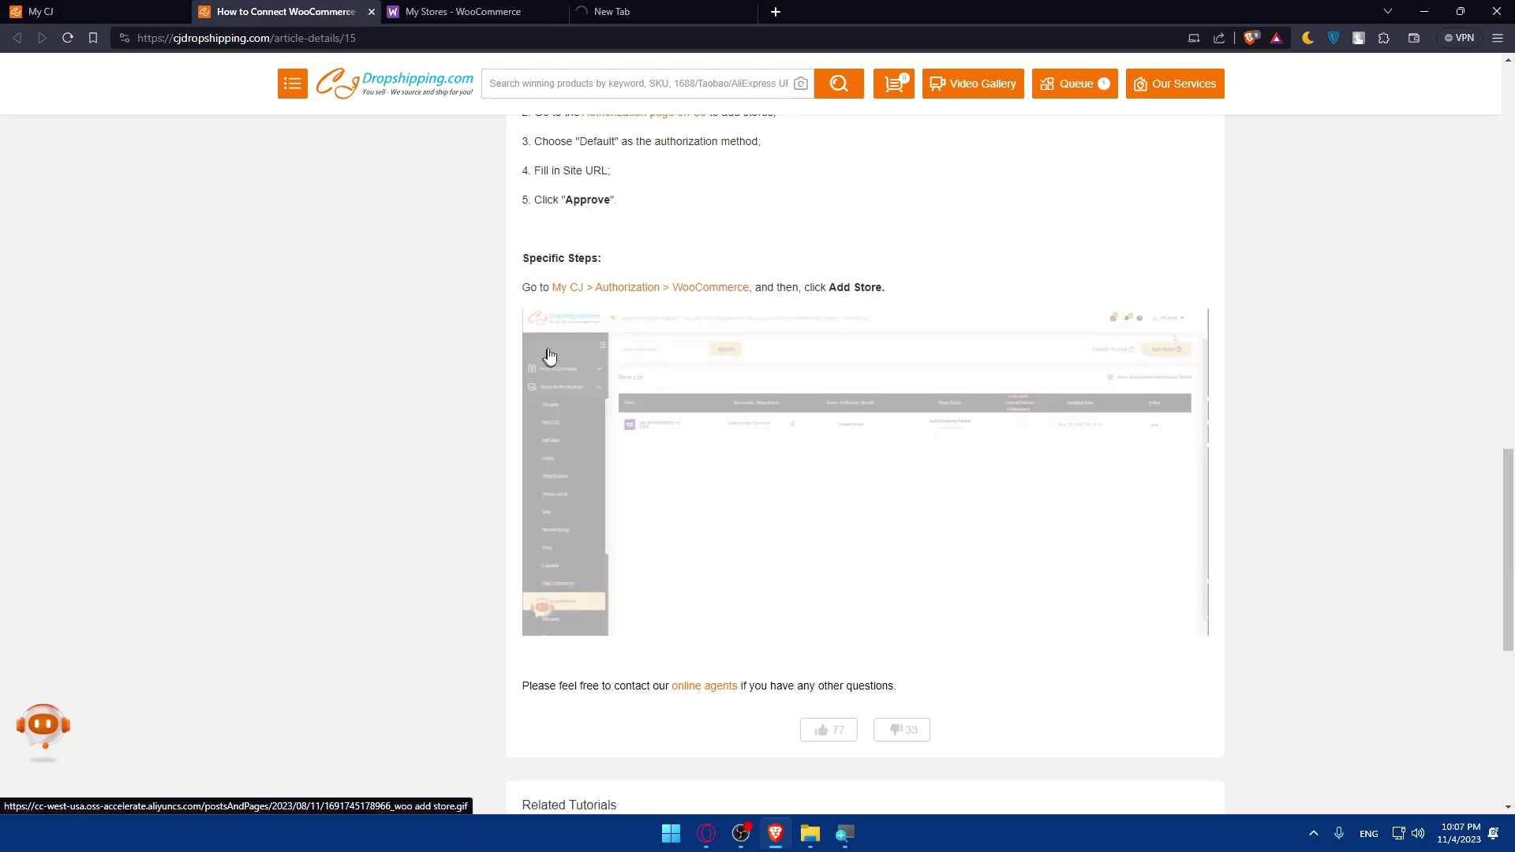
scroll(573, 292, "up", 2)
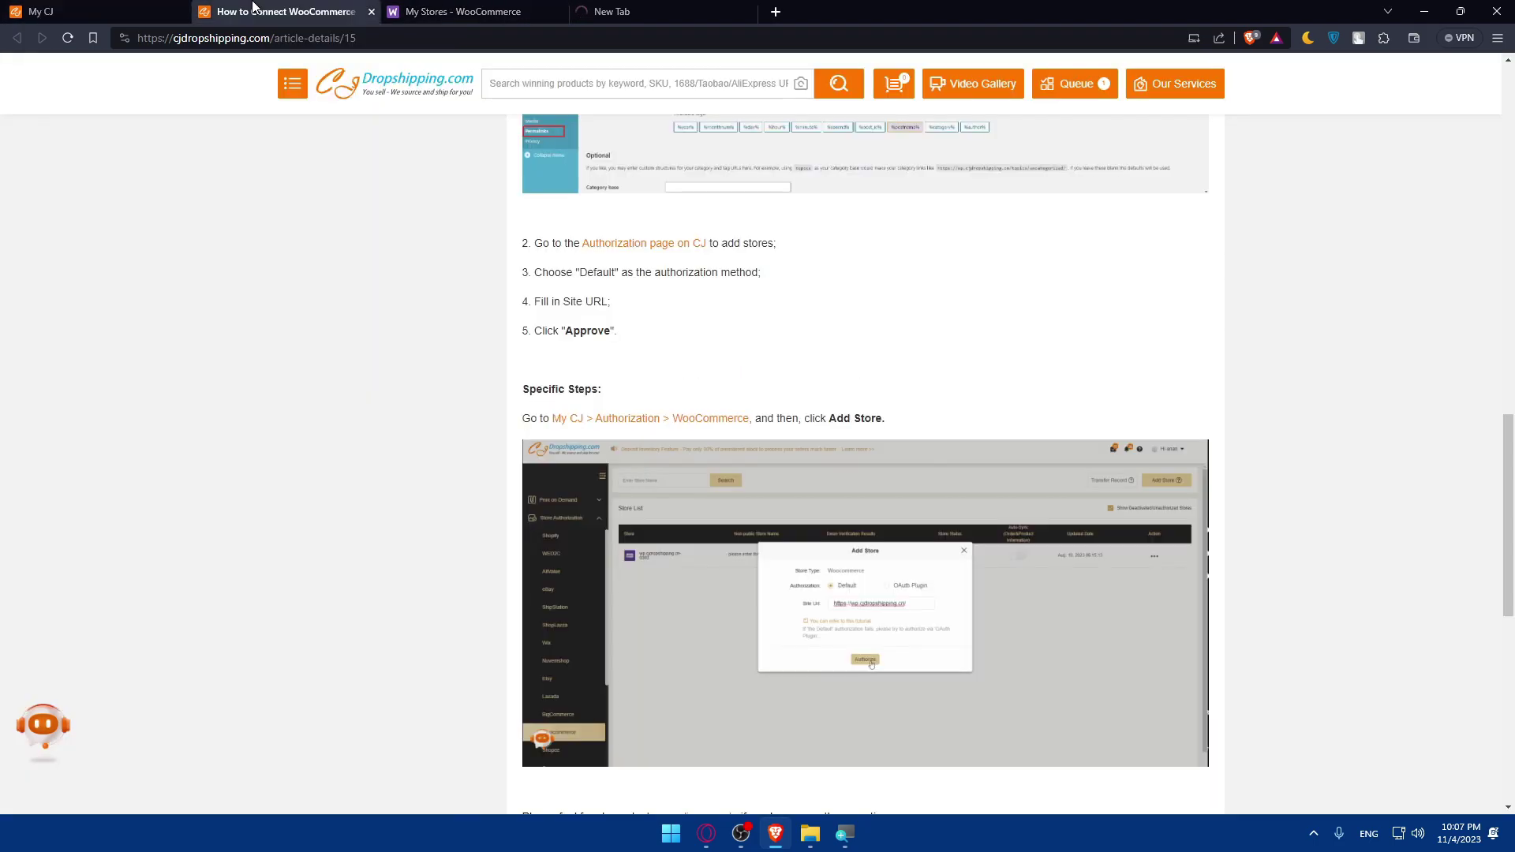
left_click(83, 10)
left_click(284, 11)
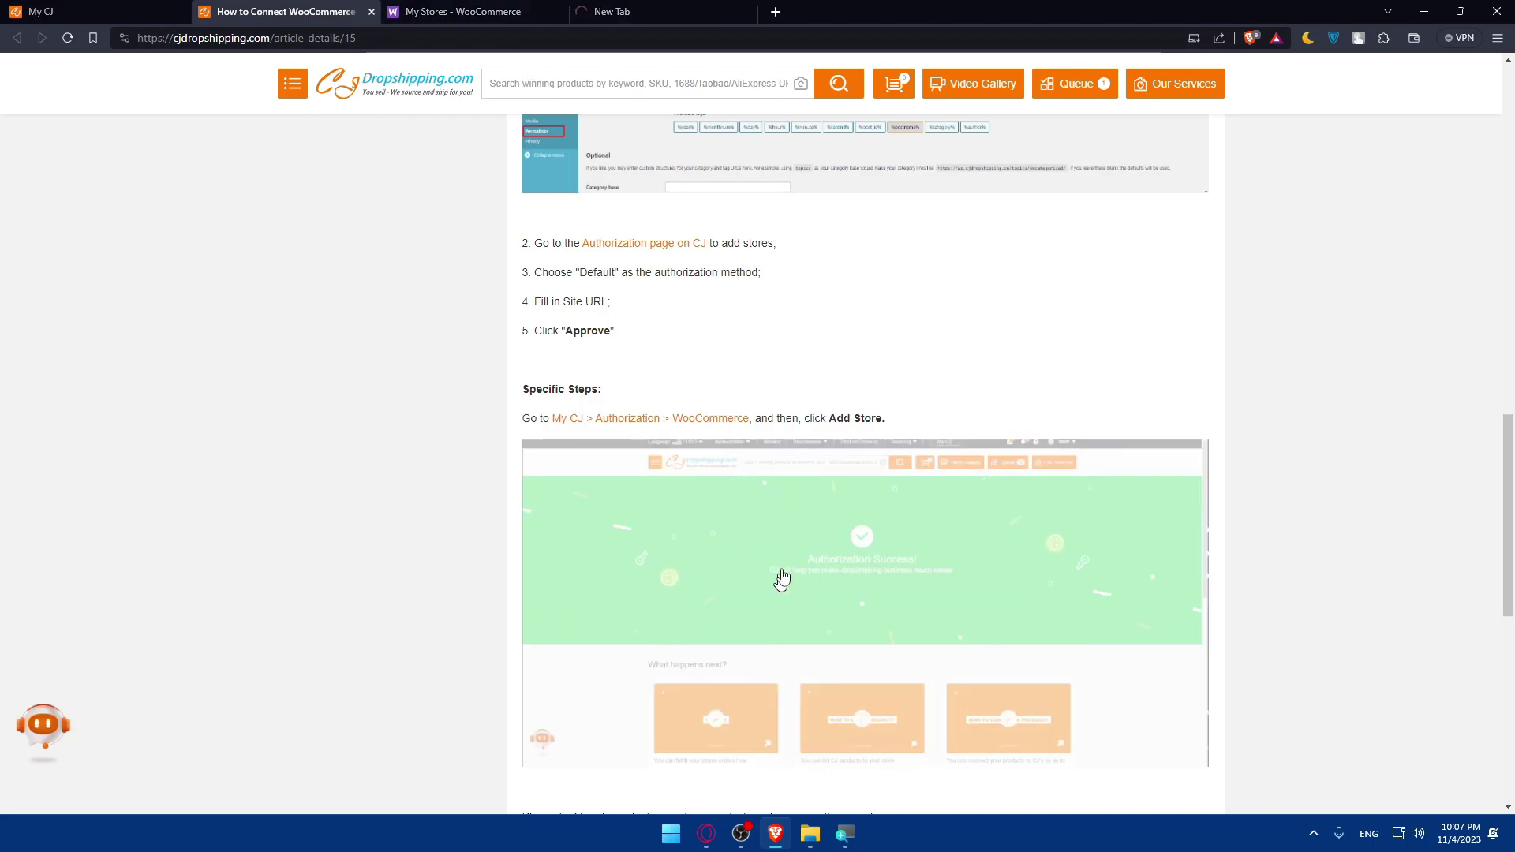
scroll(812, 602, "down", 2)
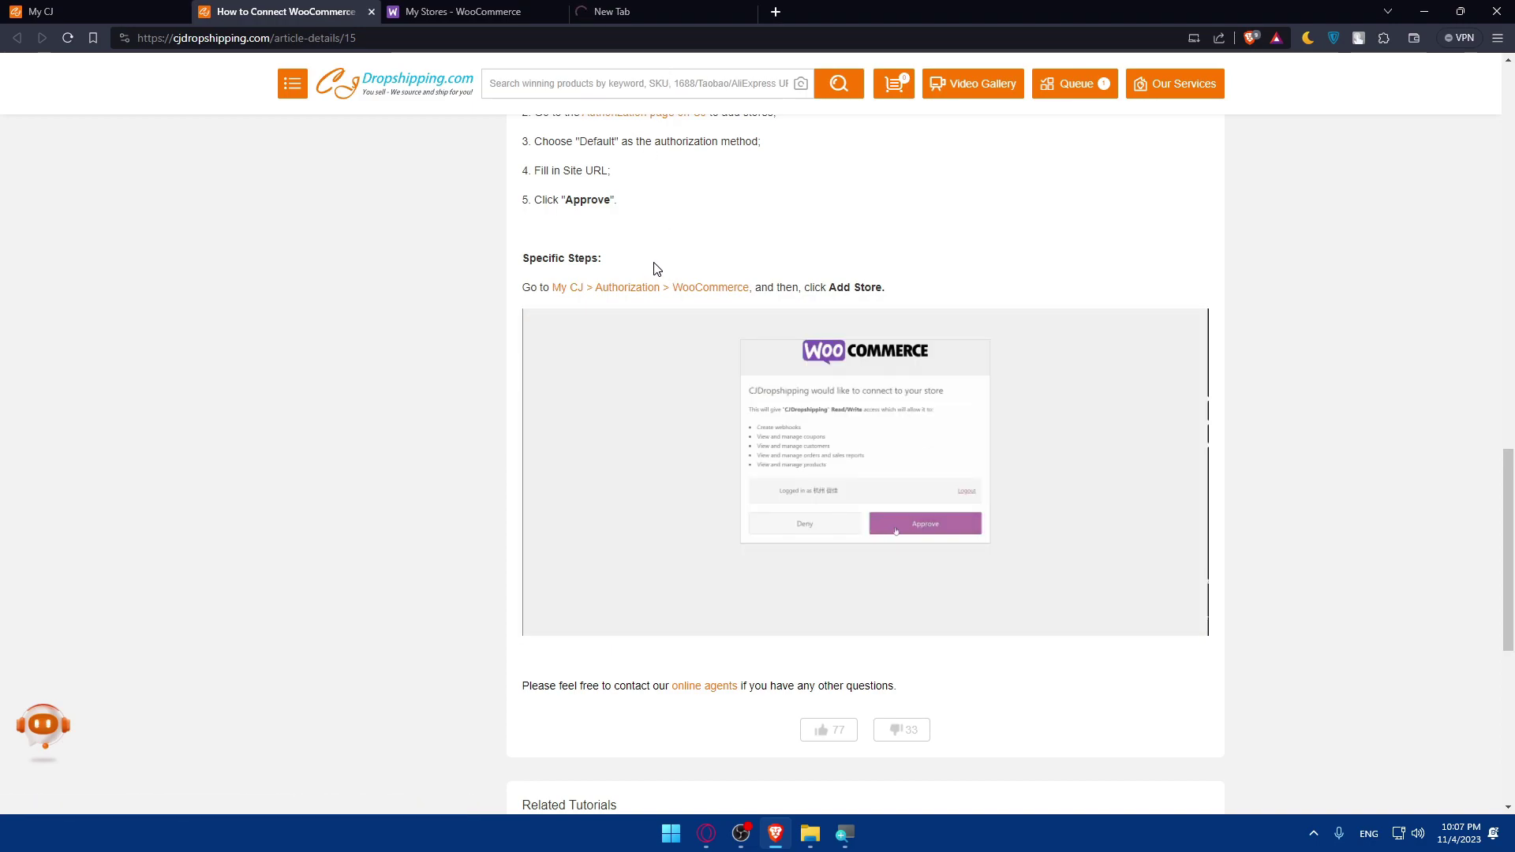
- Switch to the WordPress admin dashboard and open the page for adding new plugins
left_click(655, 11)
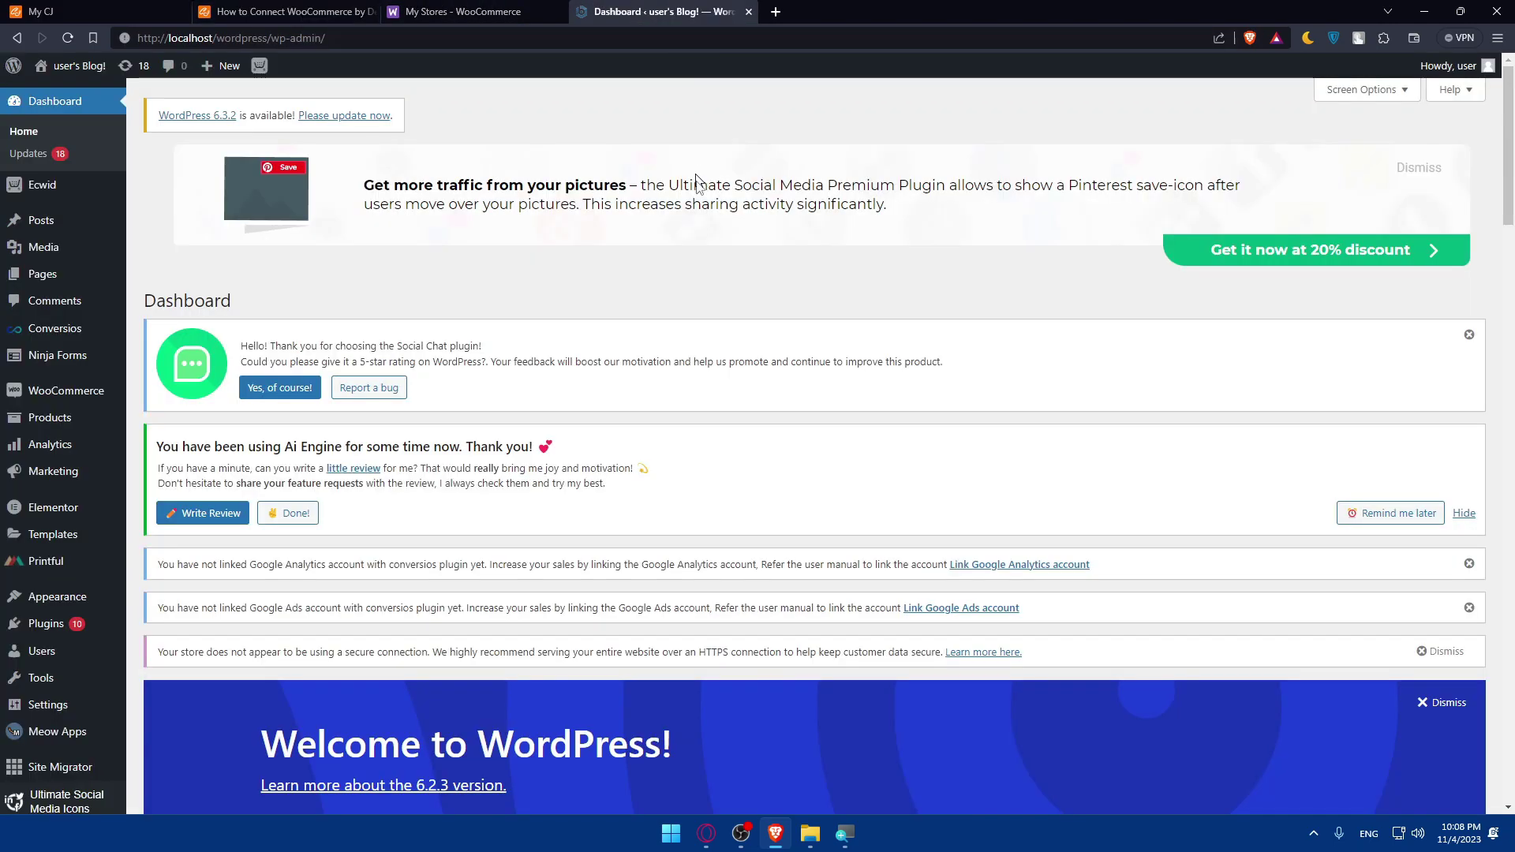
mouse_move(47, 623)
left_click(161, 647)
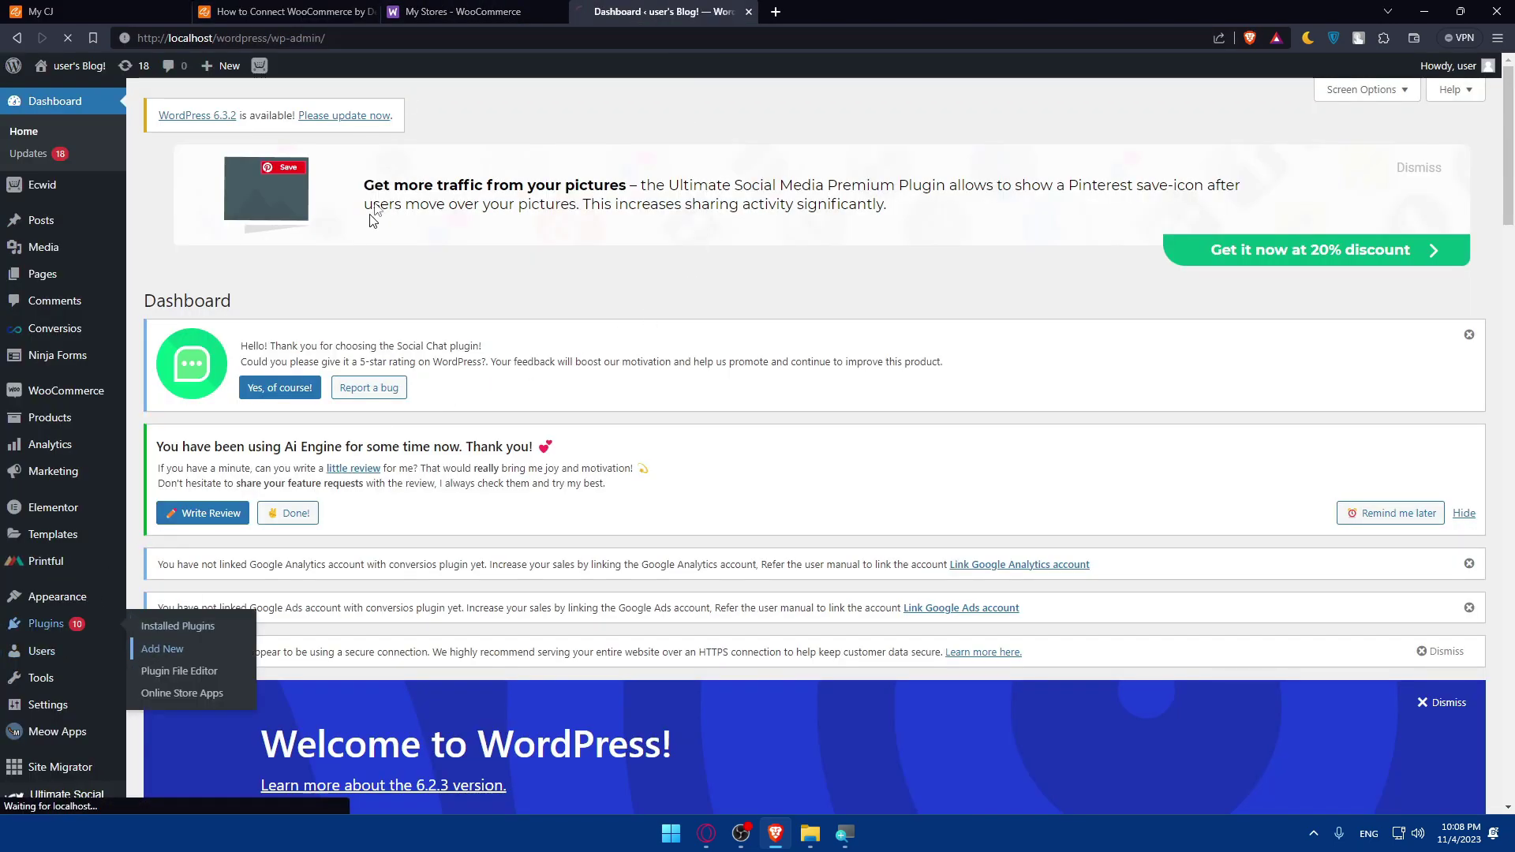
- Go back to the CJdropshipping tutorial and find which plugins have to be installed in WordPress
left_click(463, 11)
left_click(292, 11)
scroll(843, 392, "up", 8)
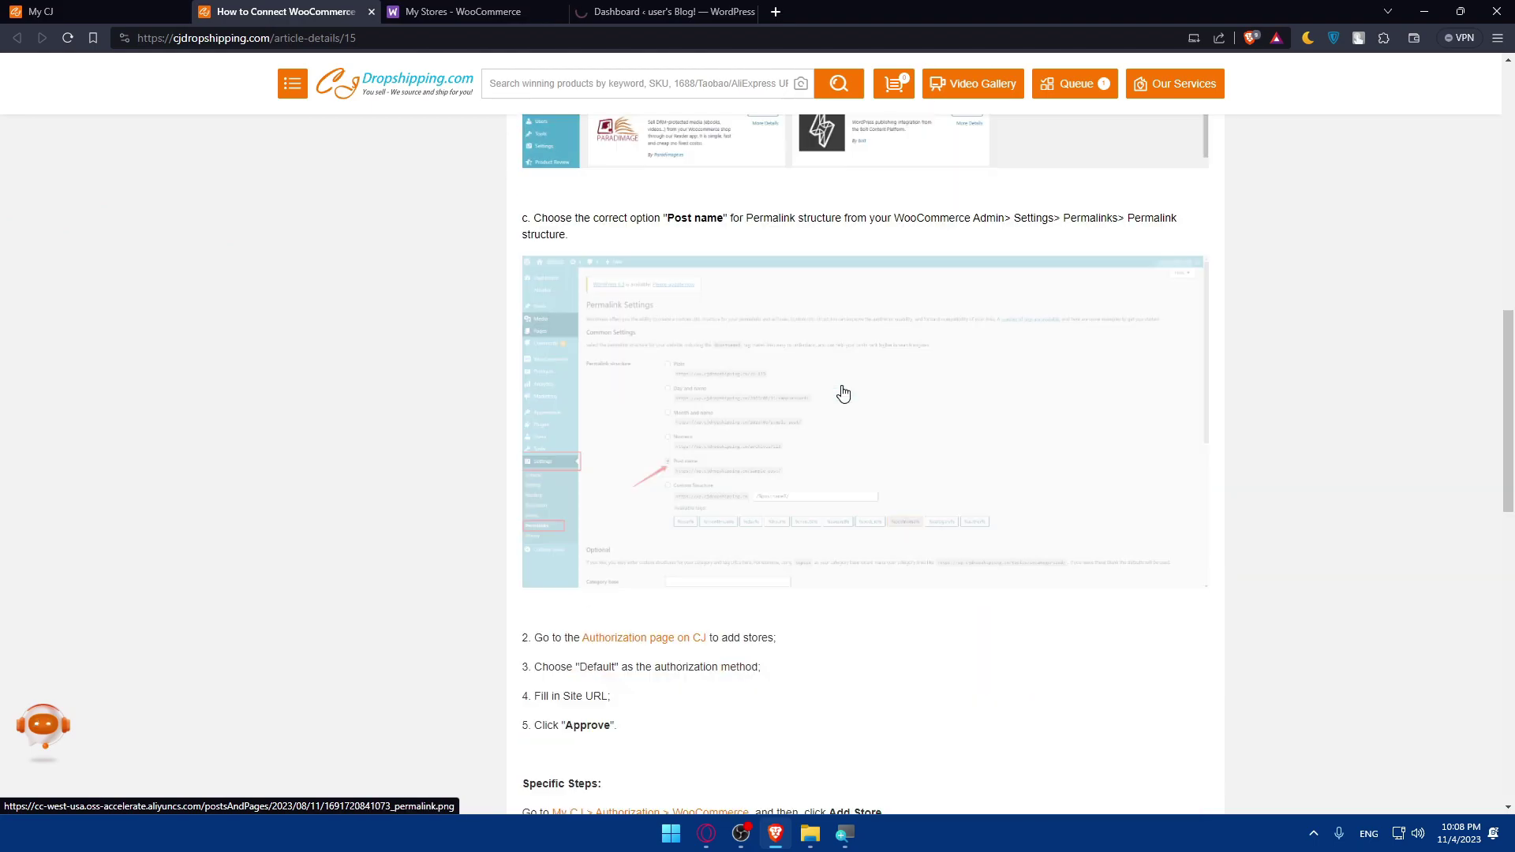
scroll(843, 393, "up", 5)
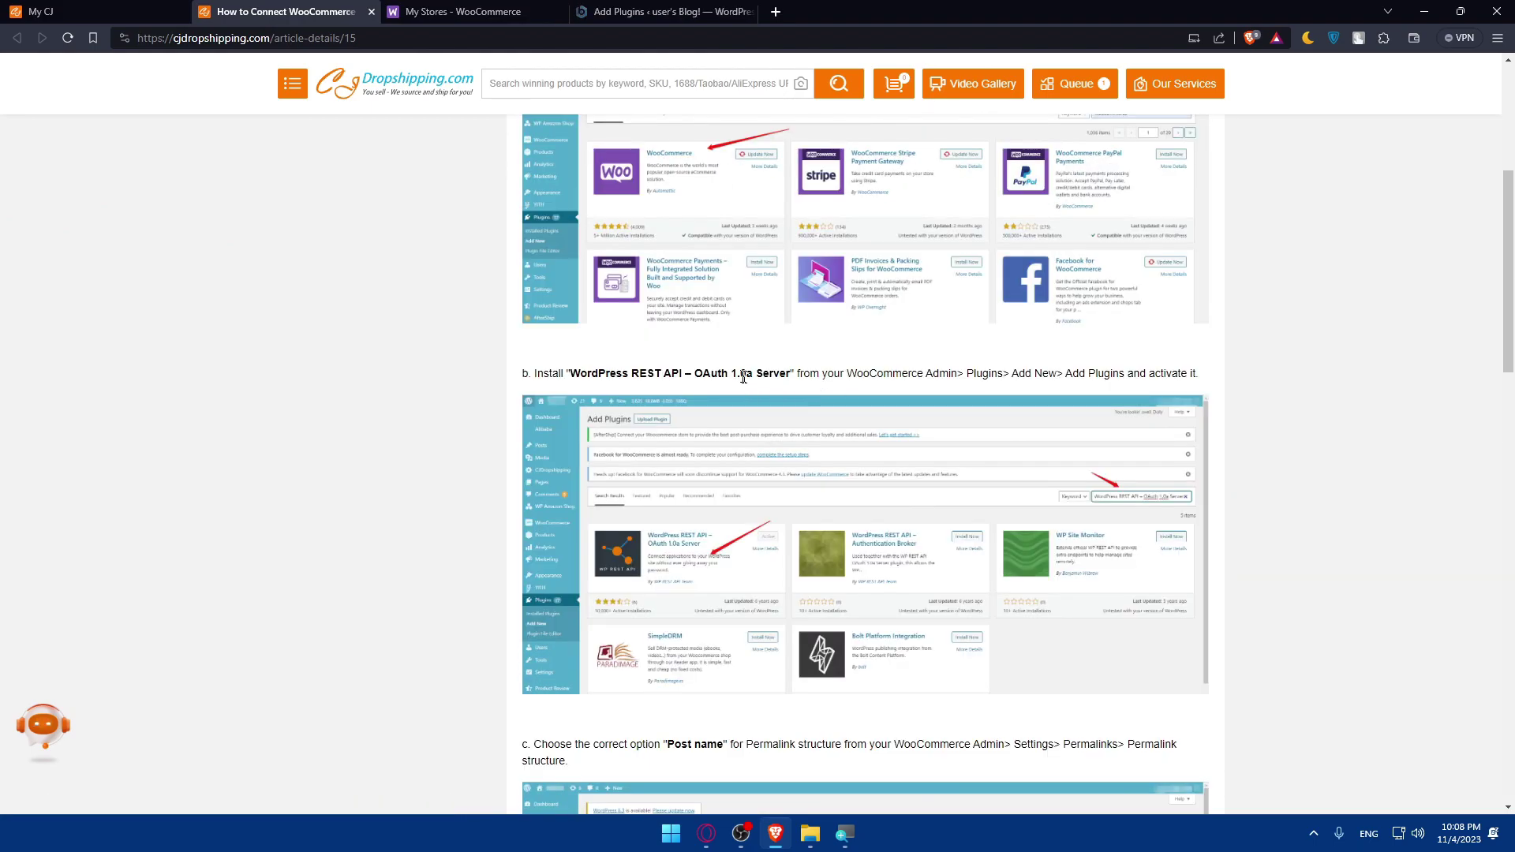
- Search the WordPress plugin directory for "wordpress reset api" and look through the results
left_click(645, 6)
left_click(1351, 708)
type("worpre")
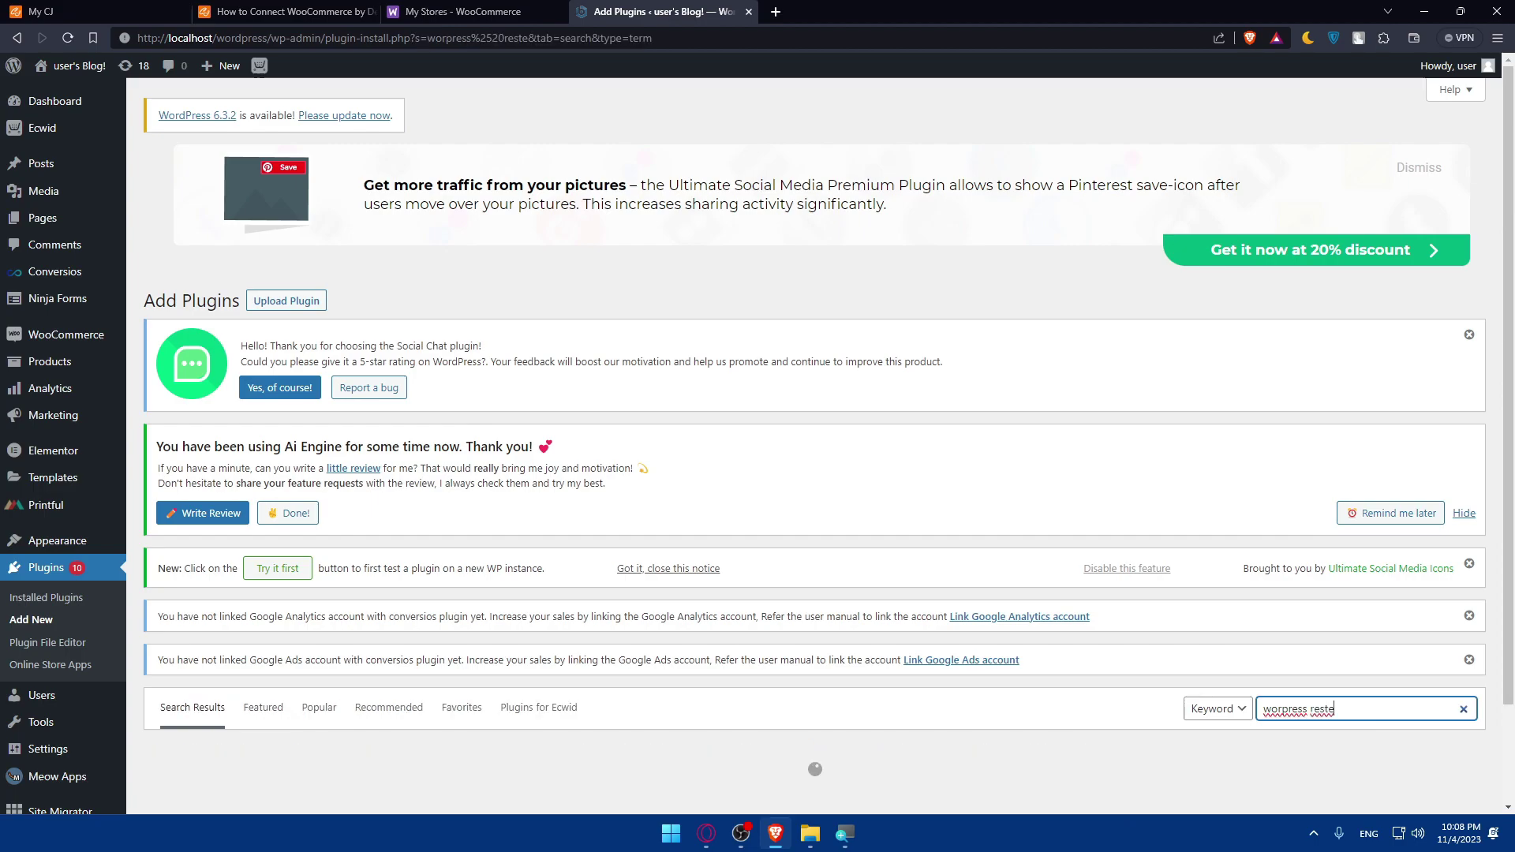
type("ss reset api")
scroll(1220, 584, "down", 2)
scroll(1135, 614, "down", 4)
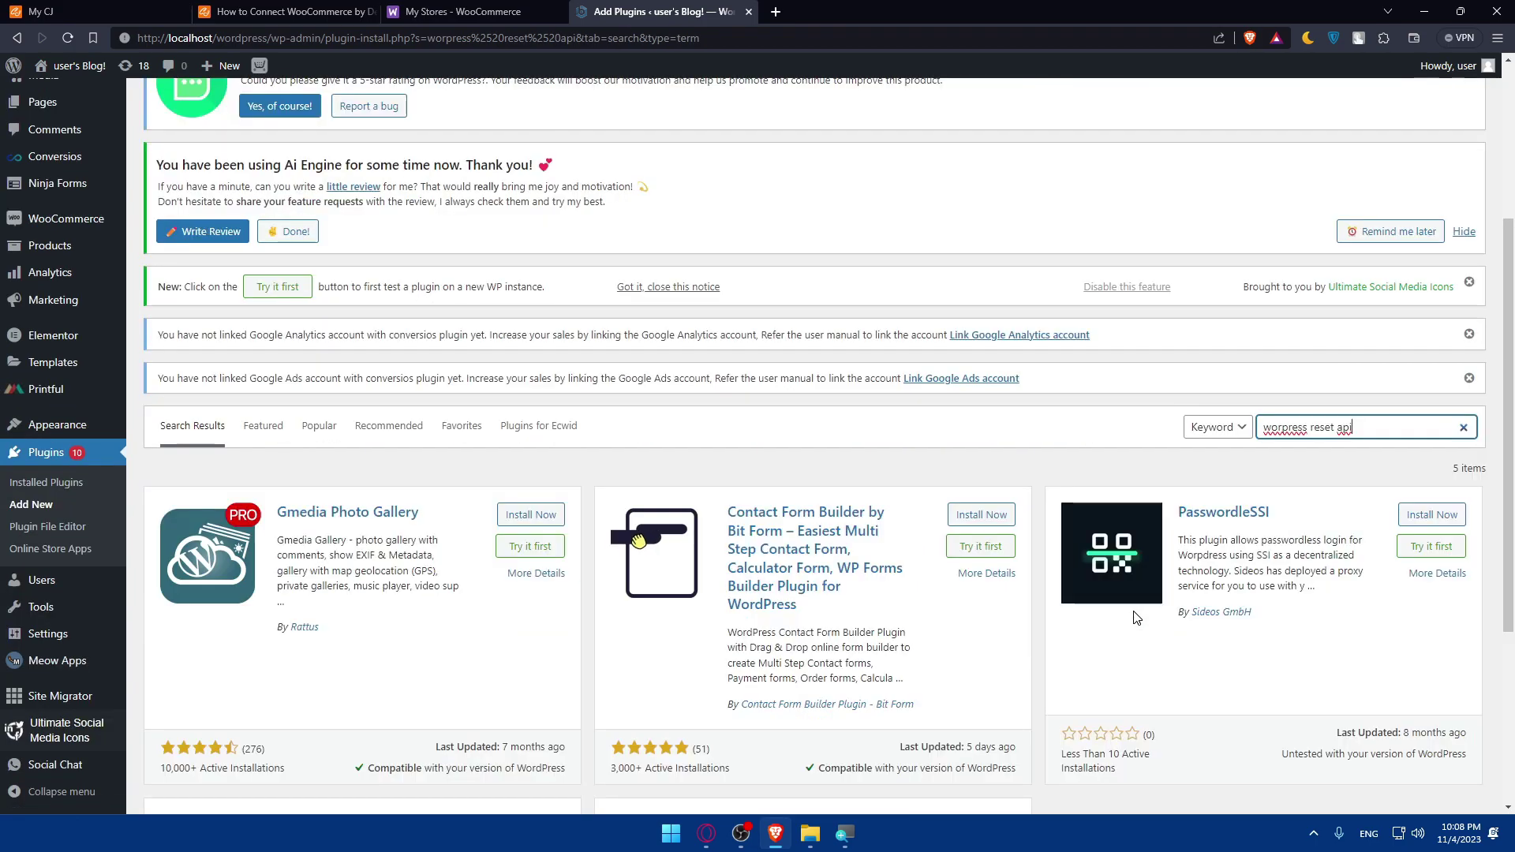
scroll(1026, 604, "down", 2)
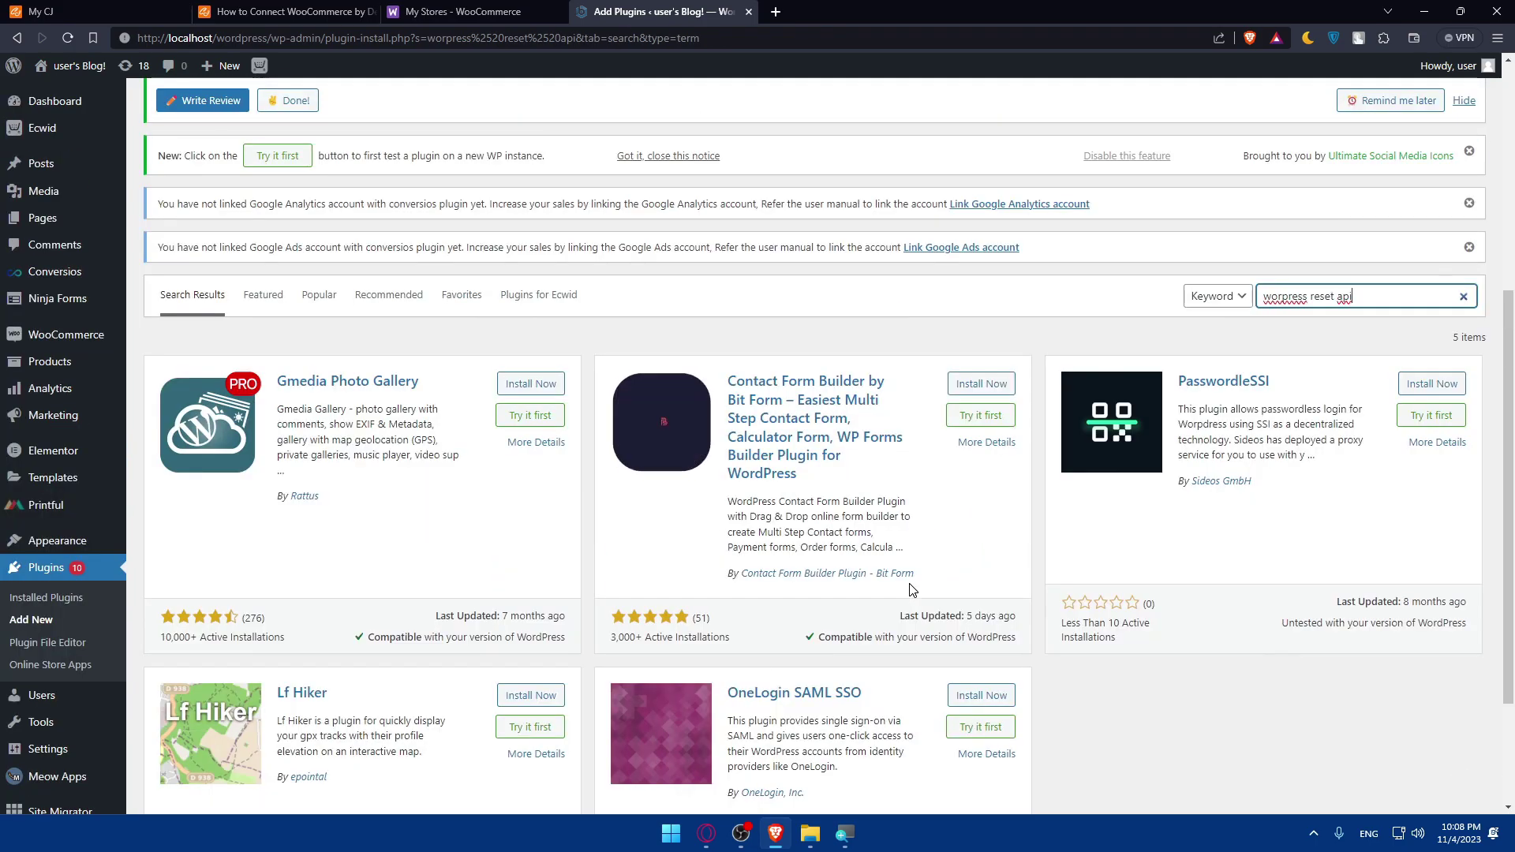
type("d")
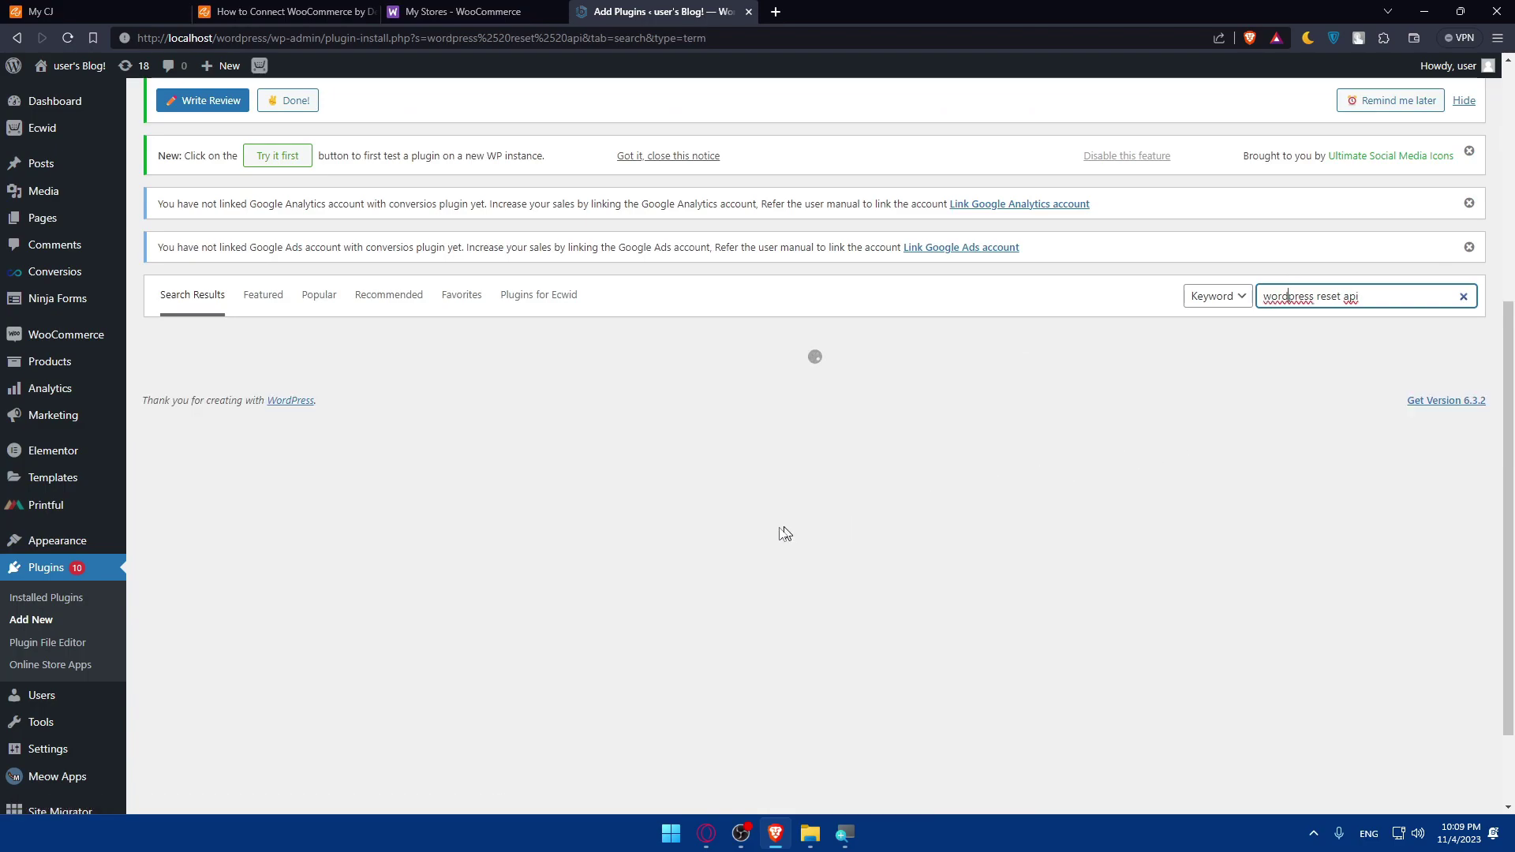
scroll(727, 514, "down", 15)
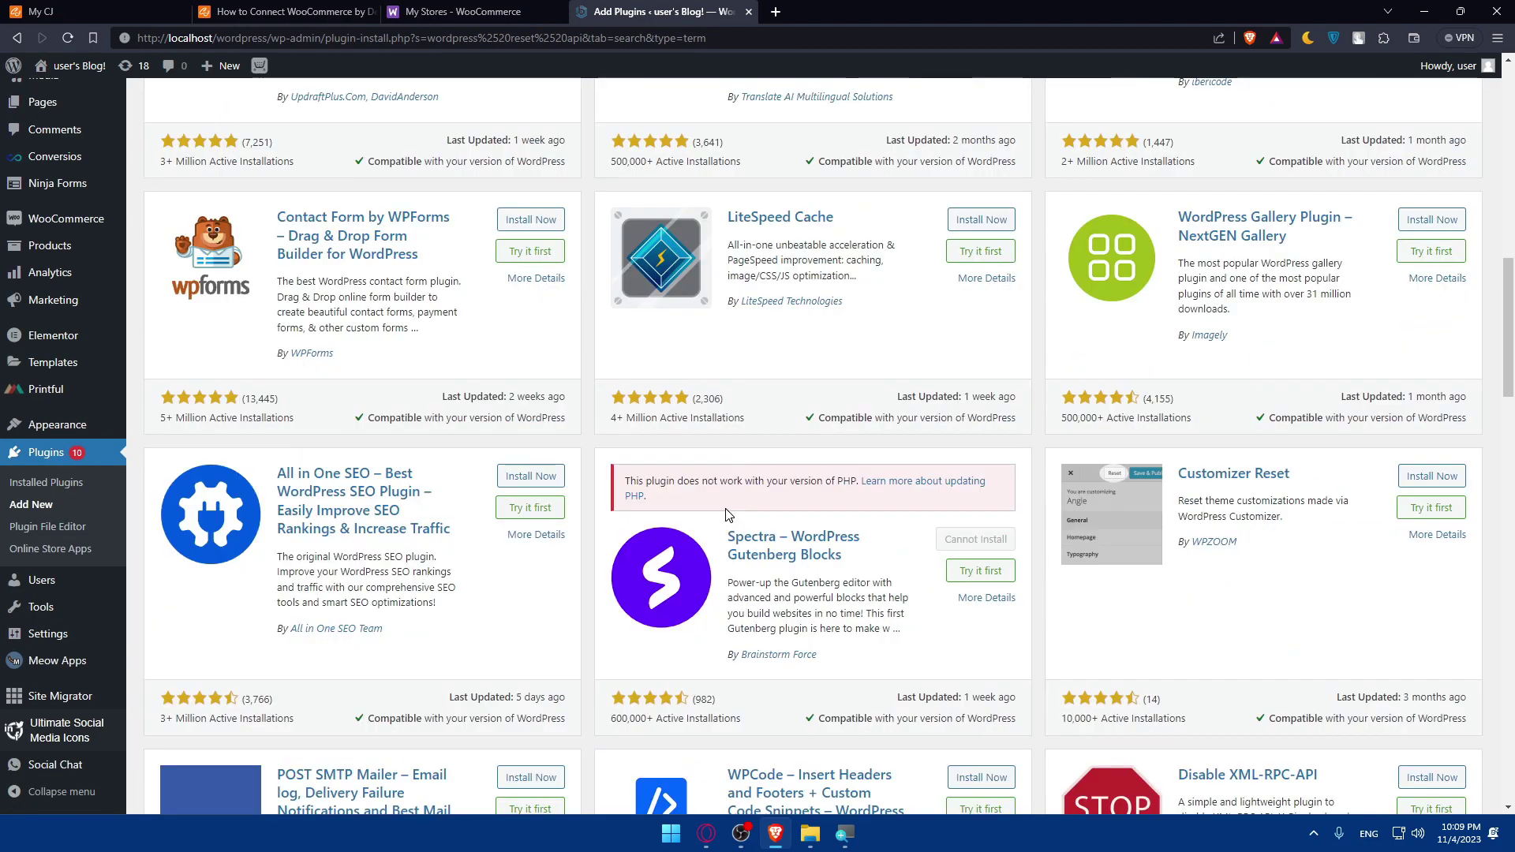
scroll(726, 514, "up", 15)
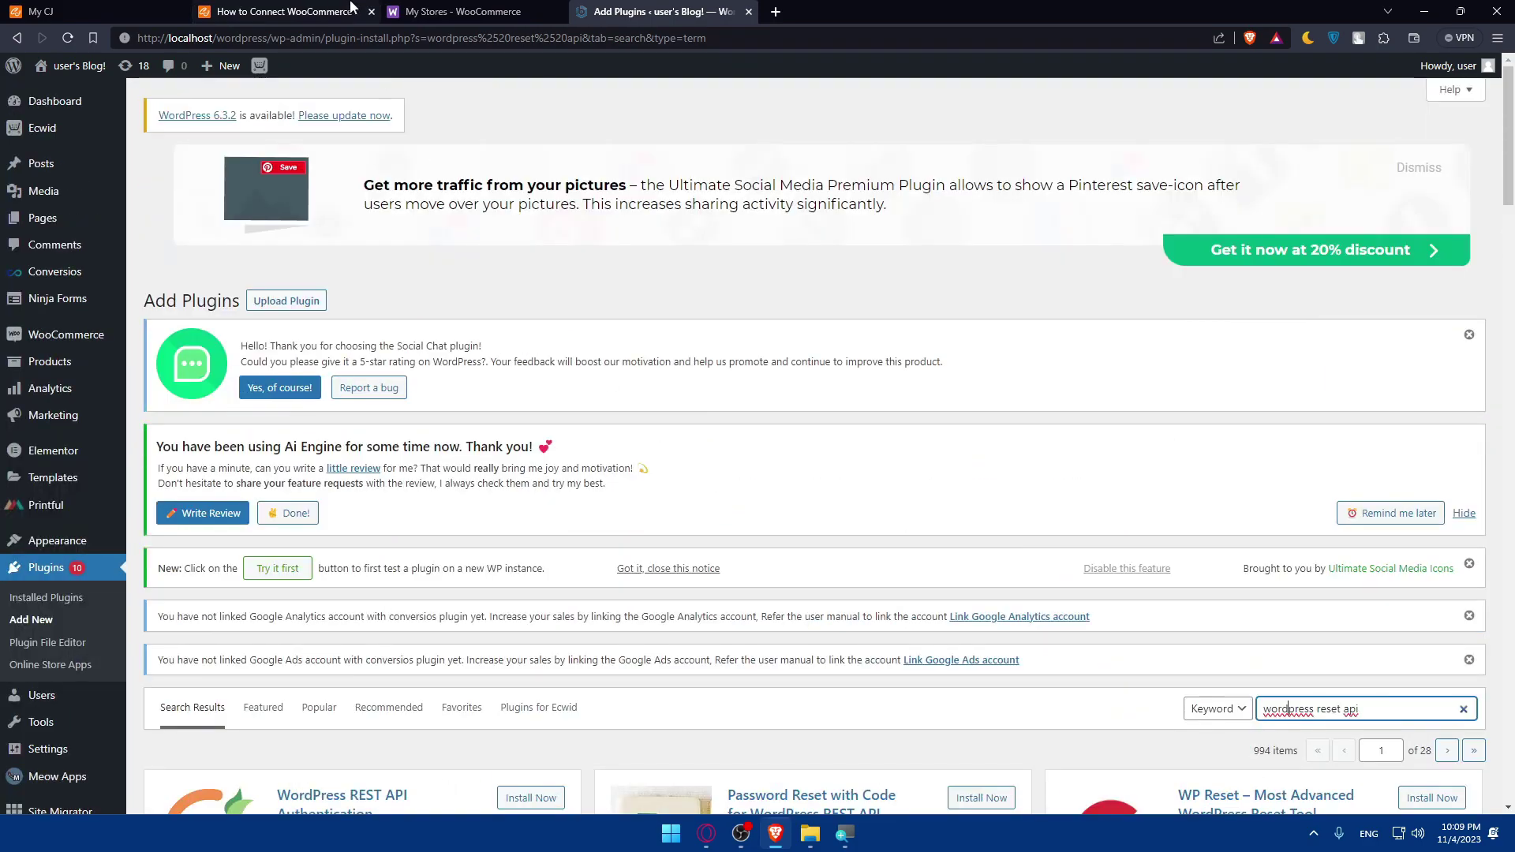
- Copy the plugin name "WordPress REST API – OAuth 1.0a Server" from the tutorial and search the WordPress plugin directory for it
left_click(277, 11)
left_click_drag(570, 373, 788, 374)
left_click(663, 11)
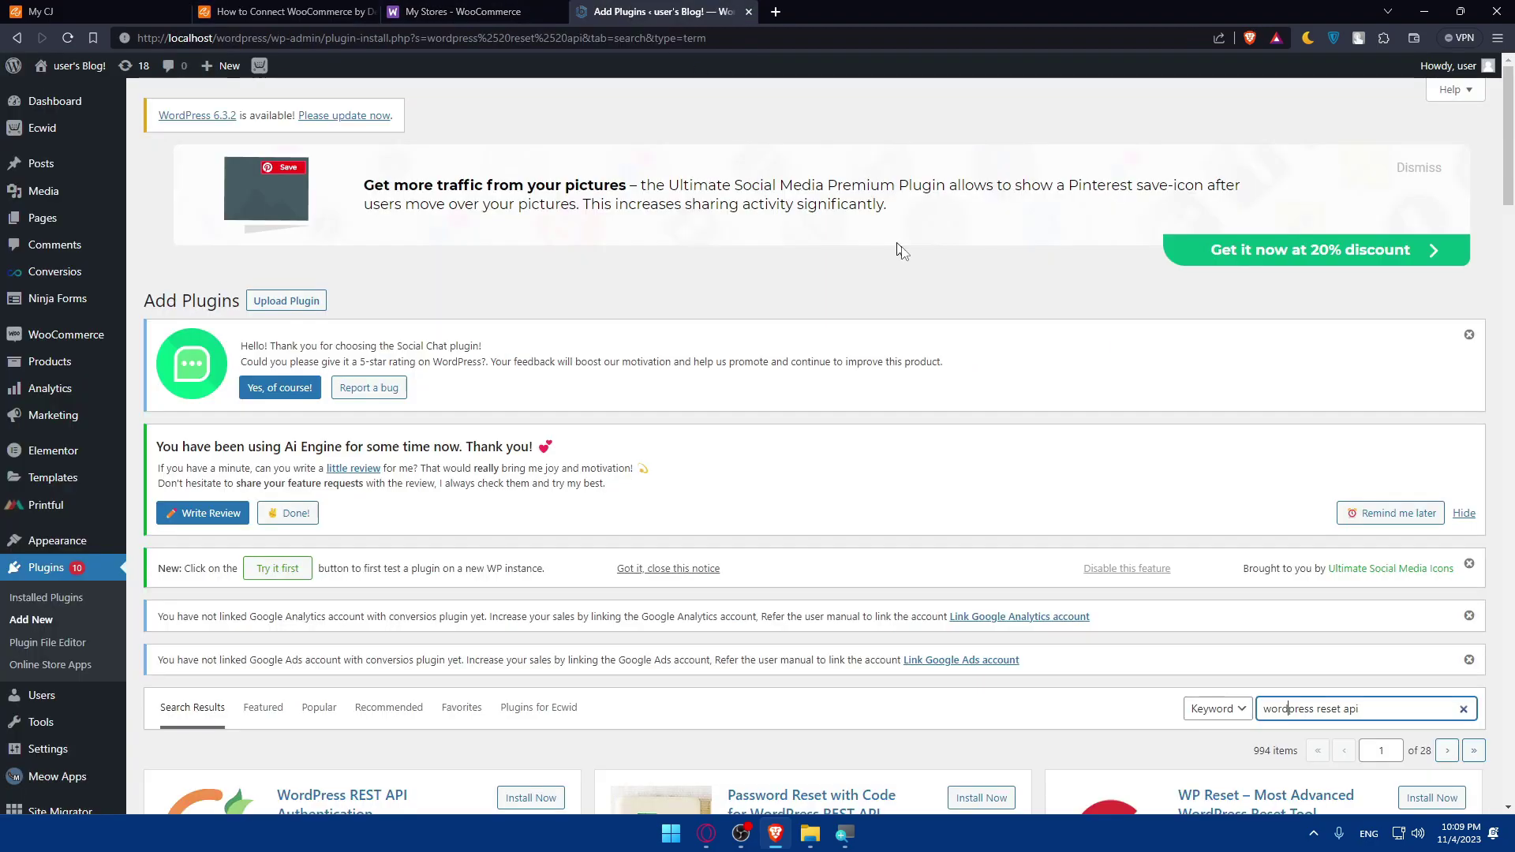
left_click_drag(1430, 708, 1202, 716)
type("WordPress REST API – OAuth 1.0a Server")
scroll(1018, 663, "down", 5)
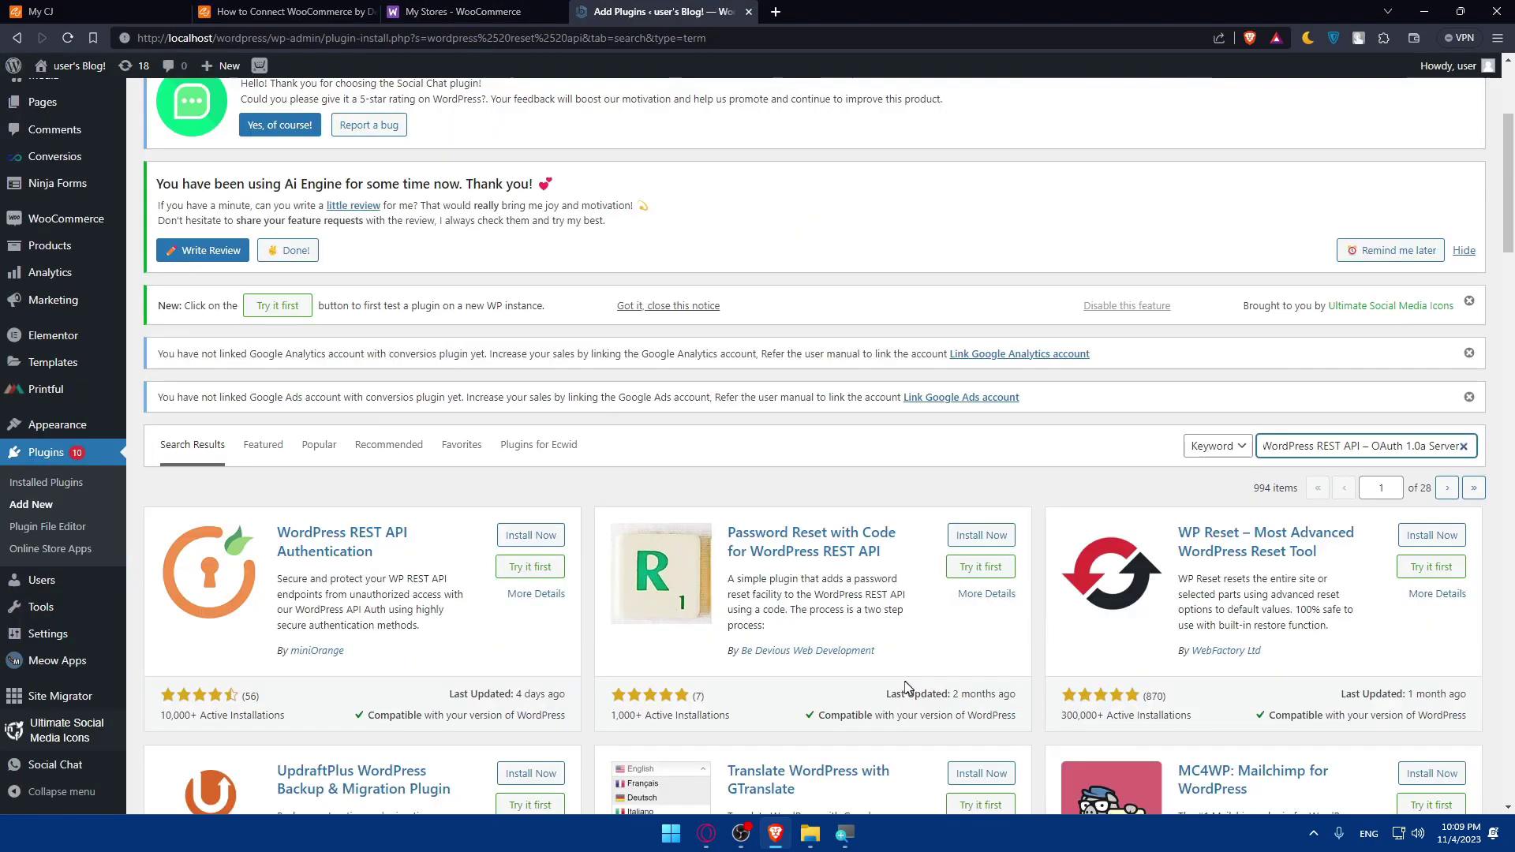
scroll(862, 607, "down", 6)
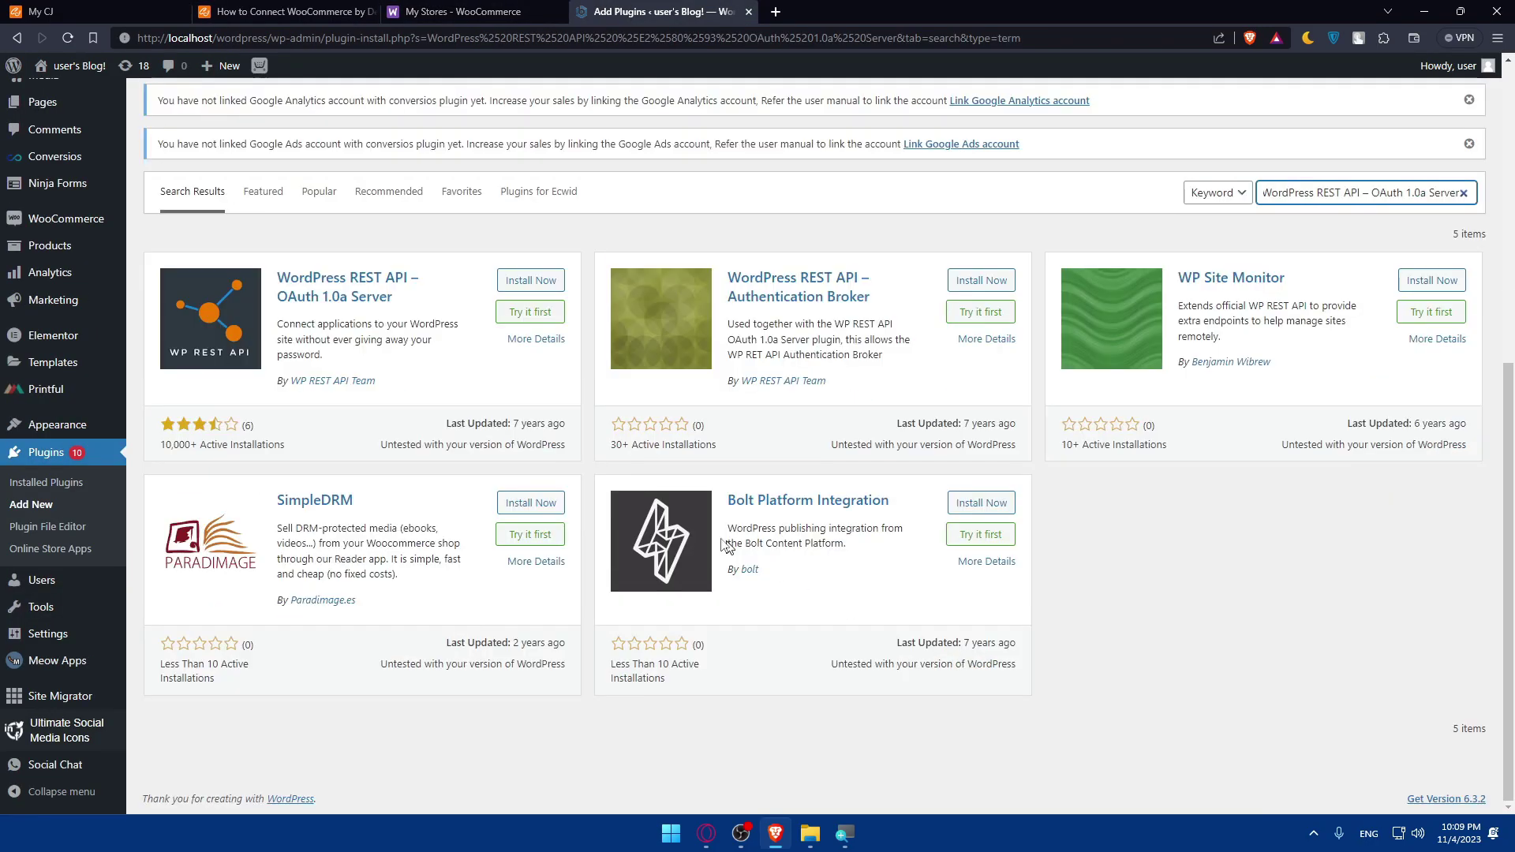
- Install the WordPress REST API – OAuth 1.0a Server plugin from its details and activate it
left_click(348, 284)
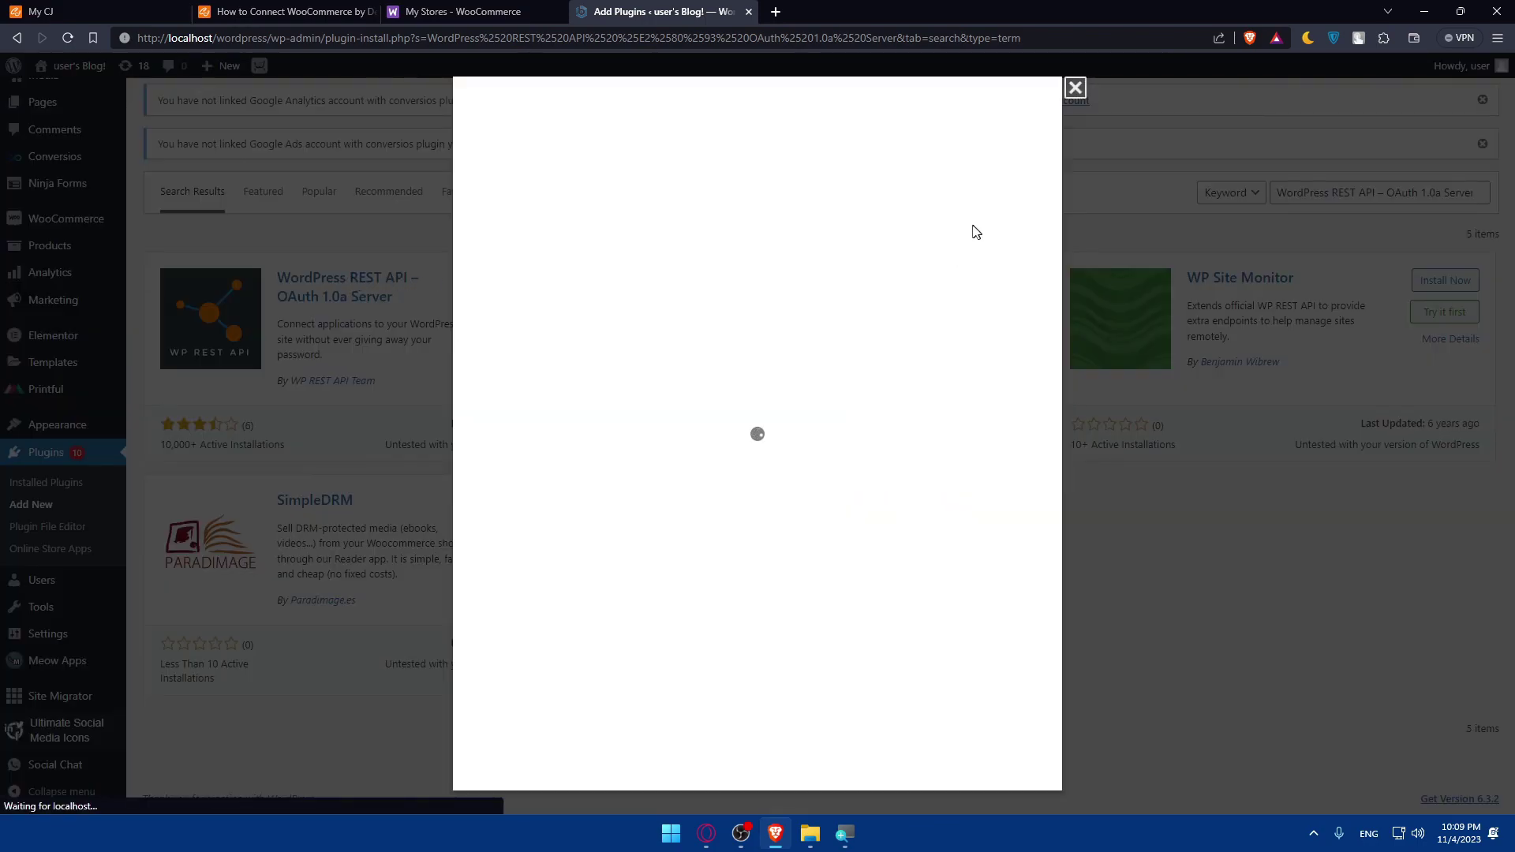
left_click(1008, 766)
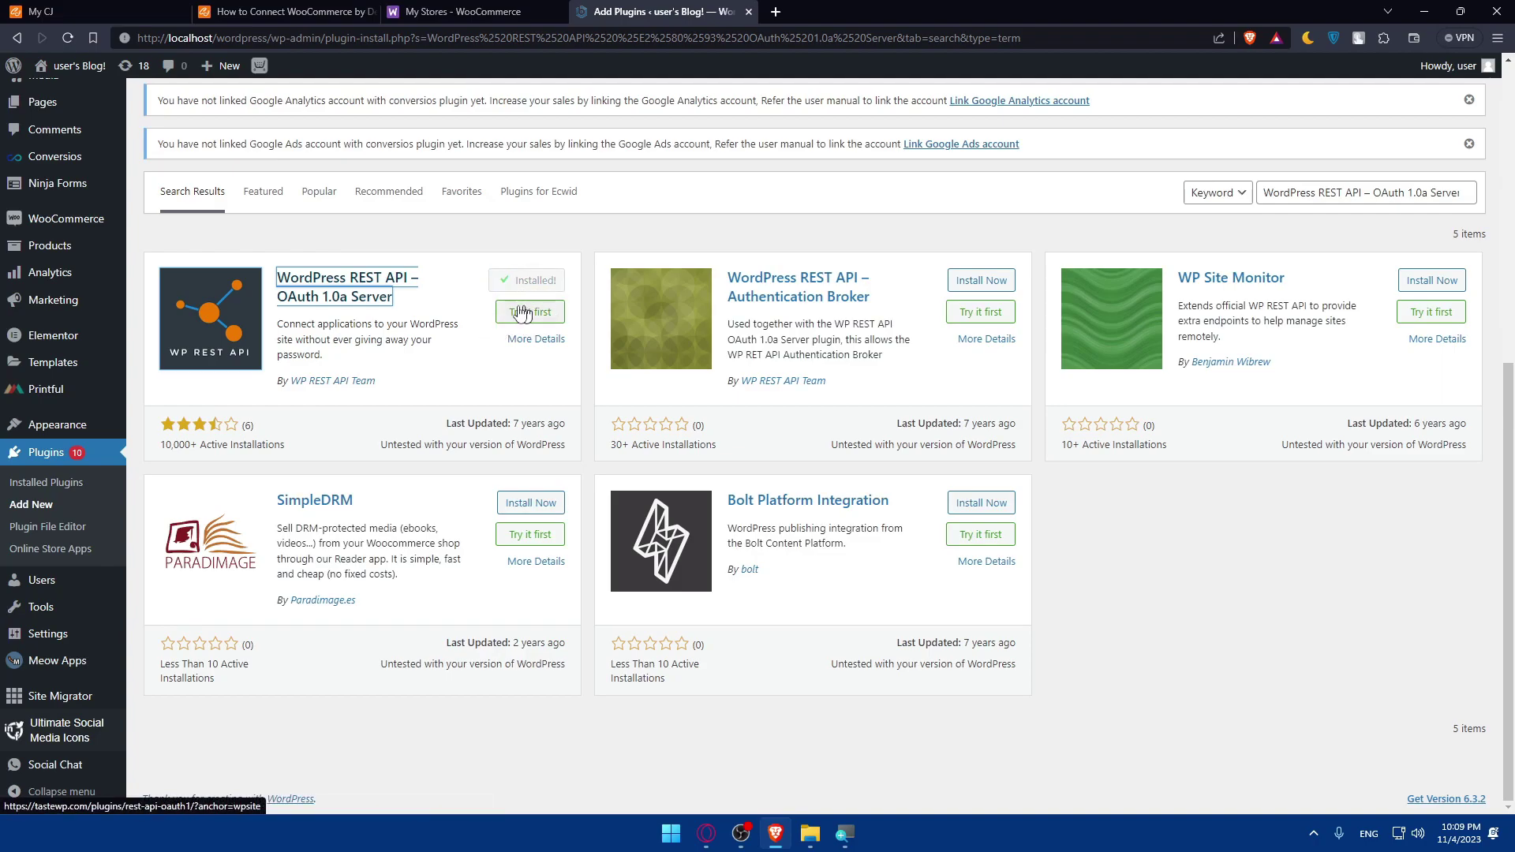
left_click(535, 288)
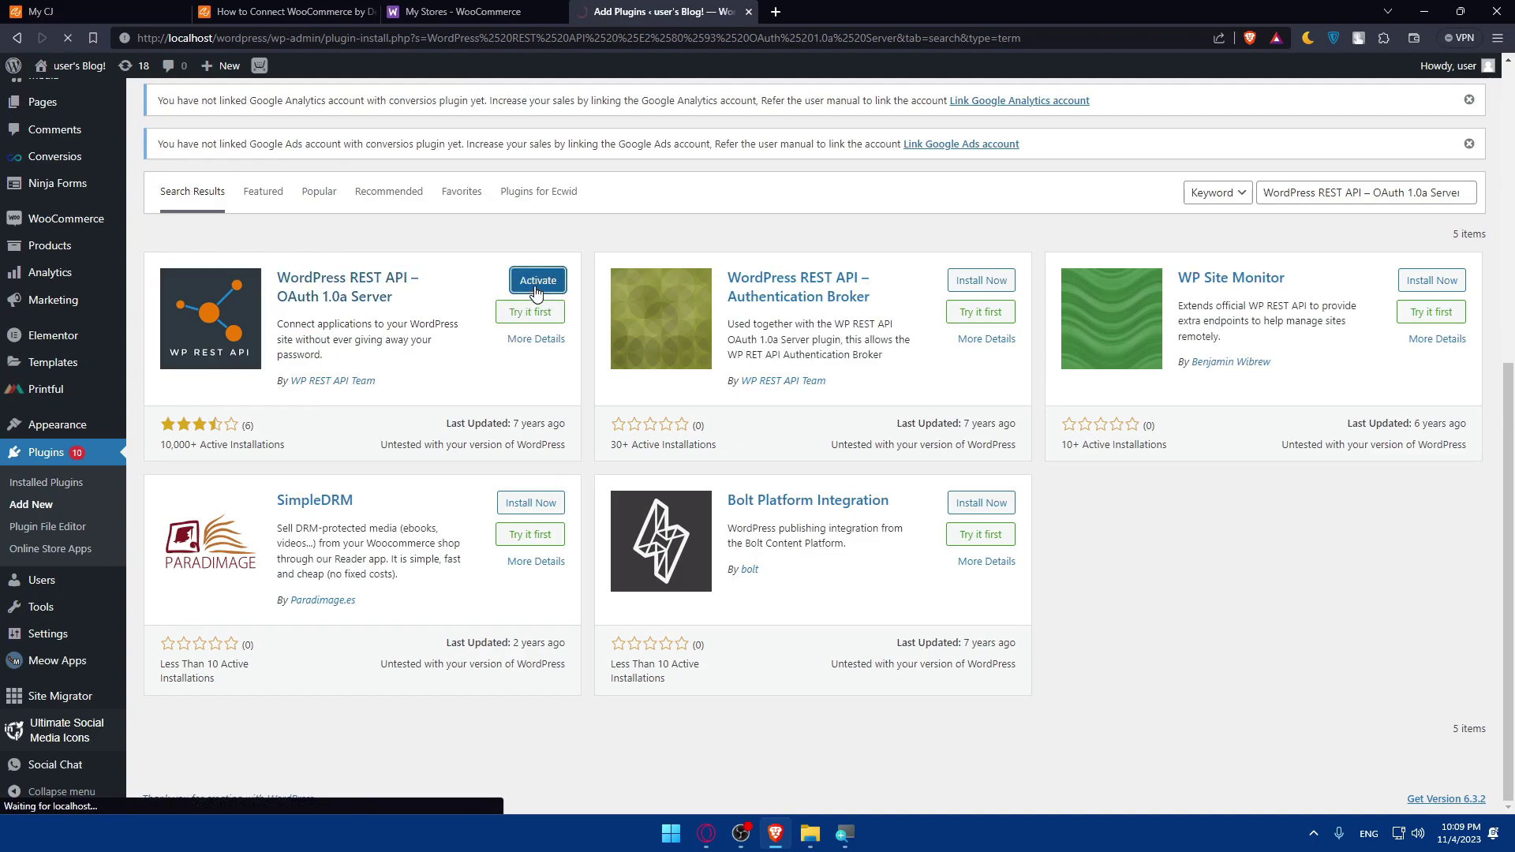
- Return to the tutorial and review its plugin requirements and the permalink structure instruction
left_click(284, 11)
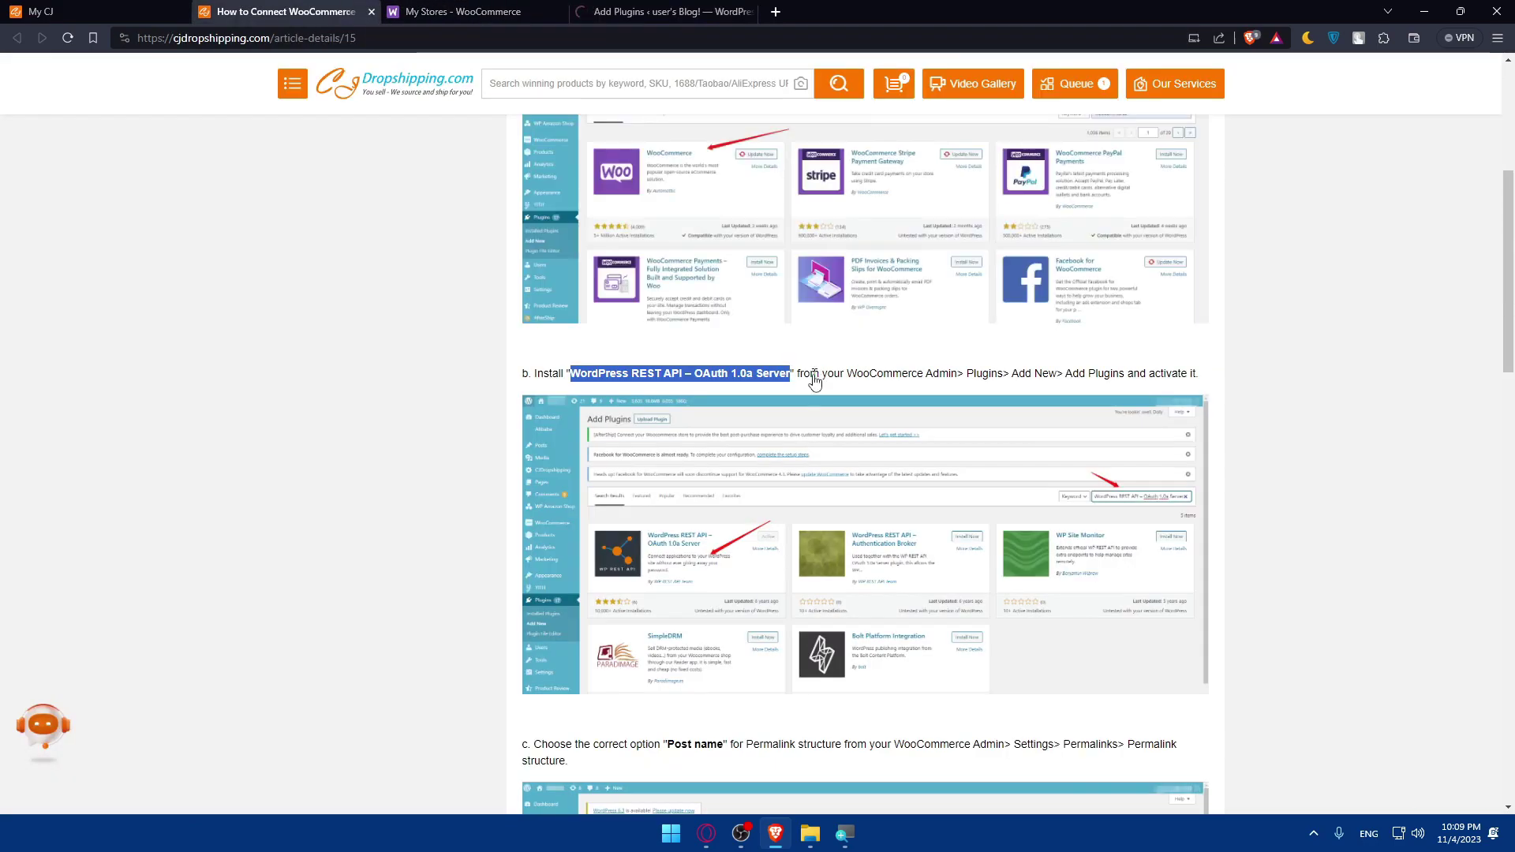
scroll(814, 373, "down", 3)
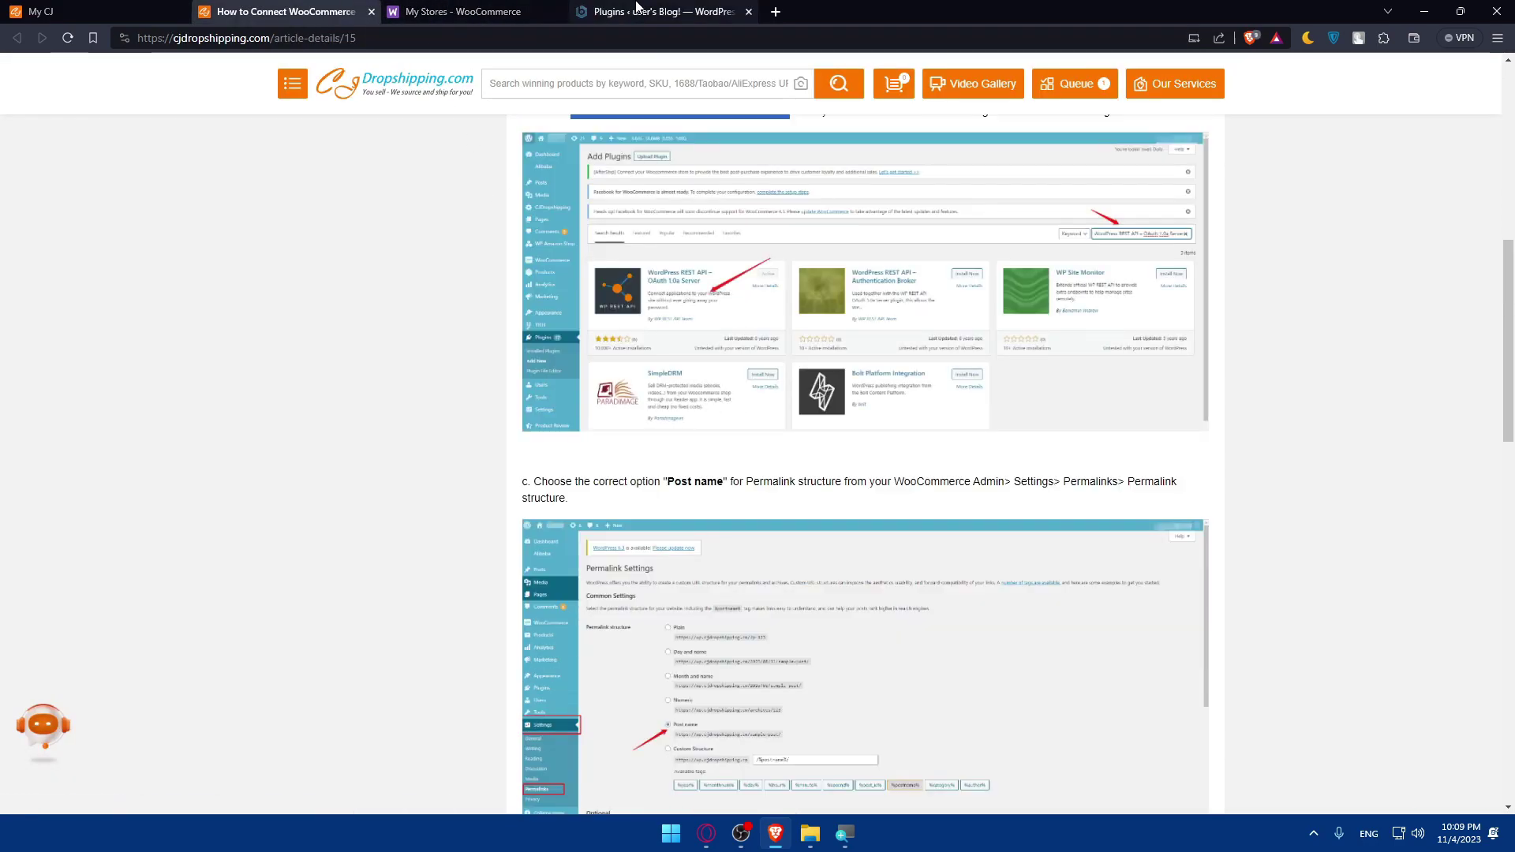
scroll(582, 297, "up", 7)
scroll(604, 313, "down", 3)
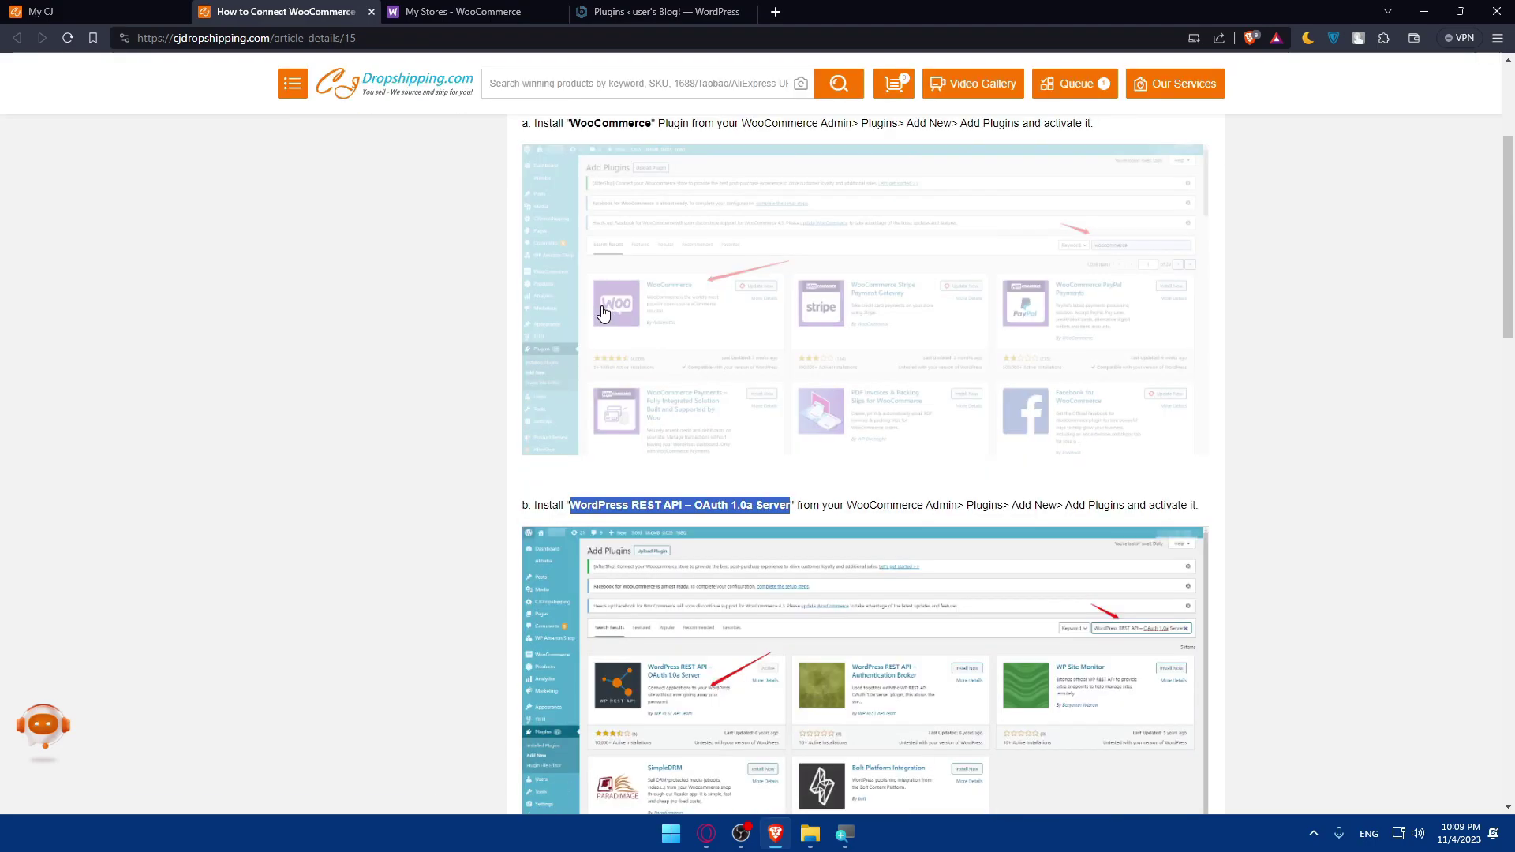
scroll(604, 313, "down", 3)
- Check the installed plugins list in WordPress for WooCommerce and WP REST API - OAuth 1.0a Server
left_click(666, 13)
scroll(474, 438, "down", 8)
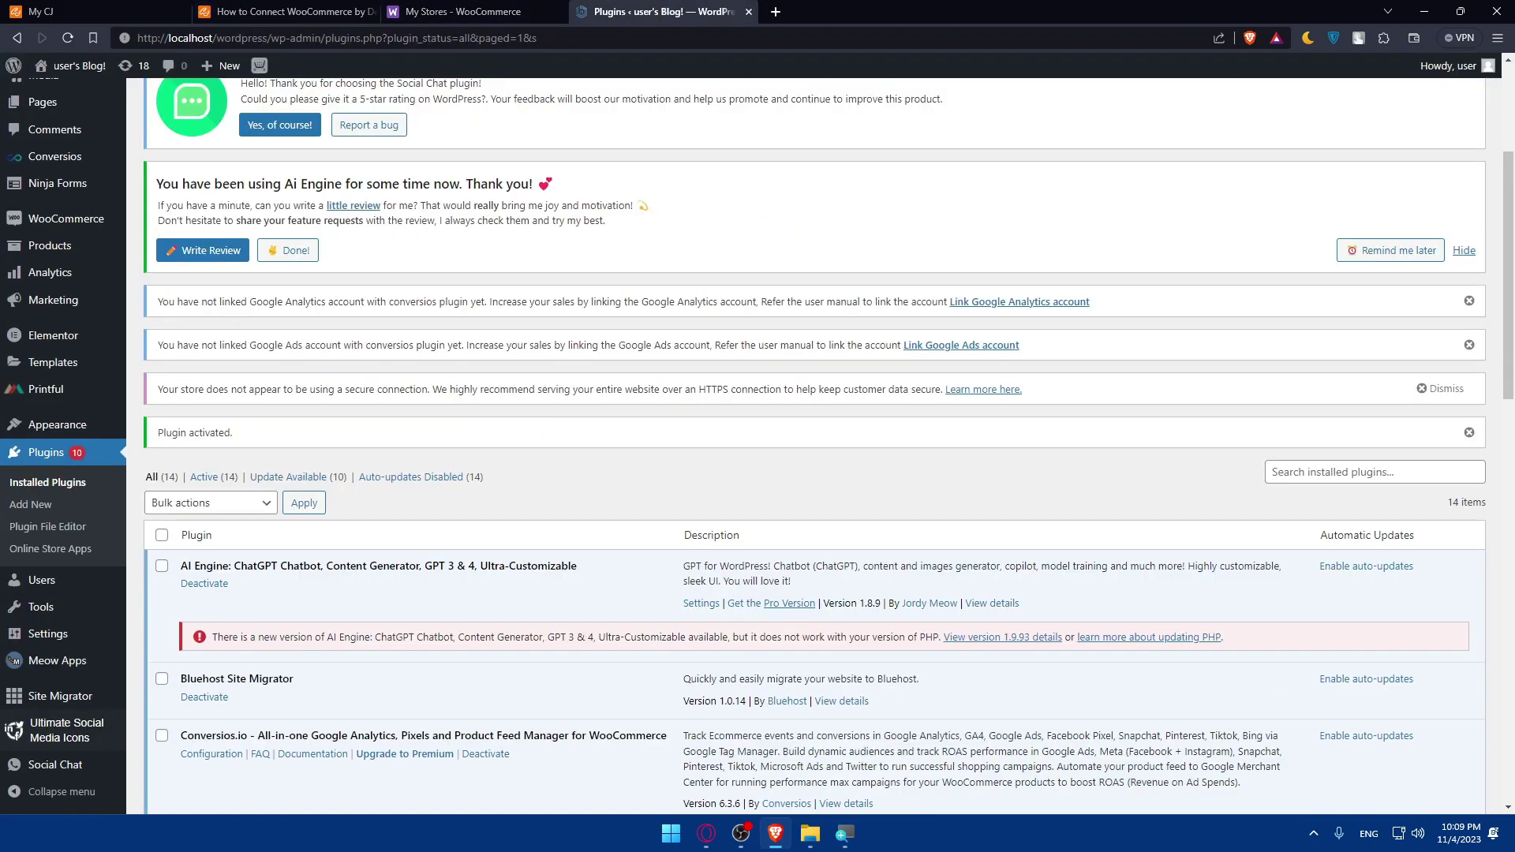
scroll(386, 384, "up", 2)
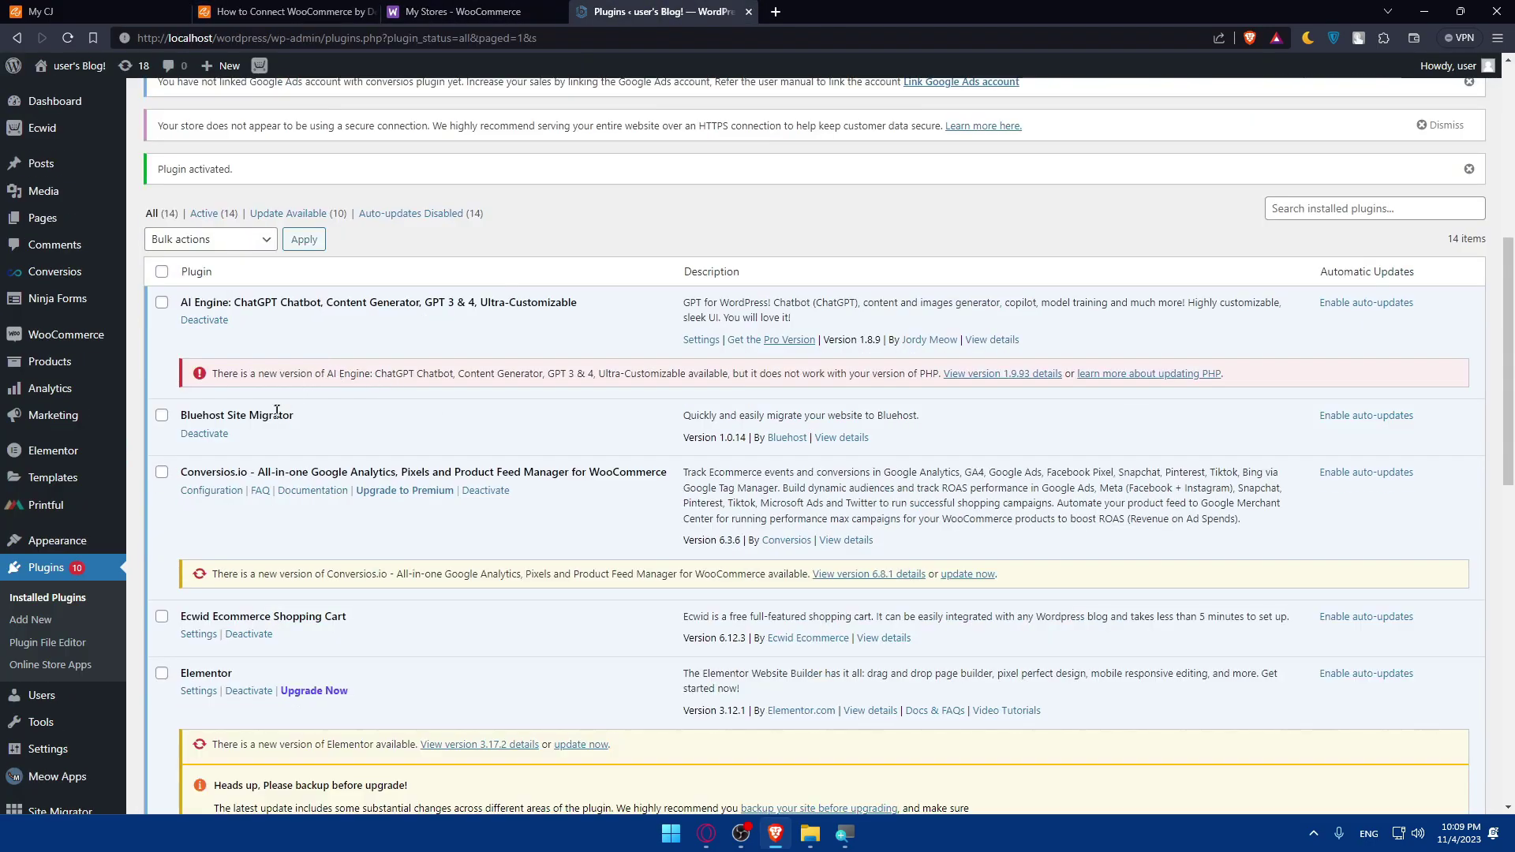
scroll(241, 400, "down", 3)
scroll(246, 381, "down", 8)
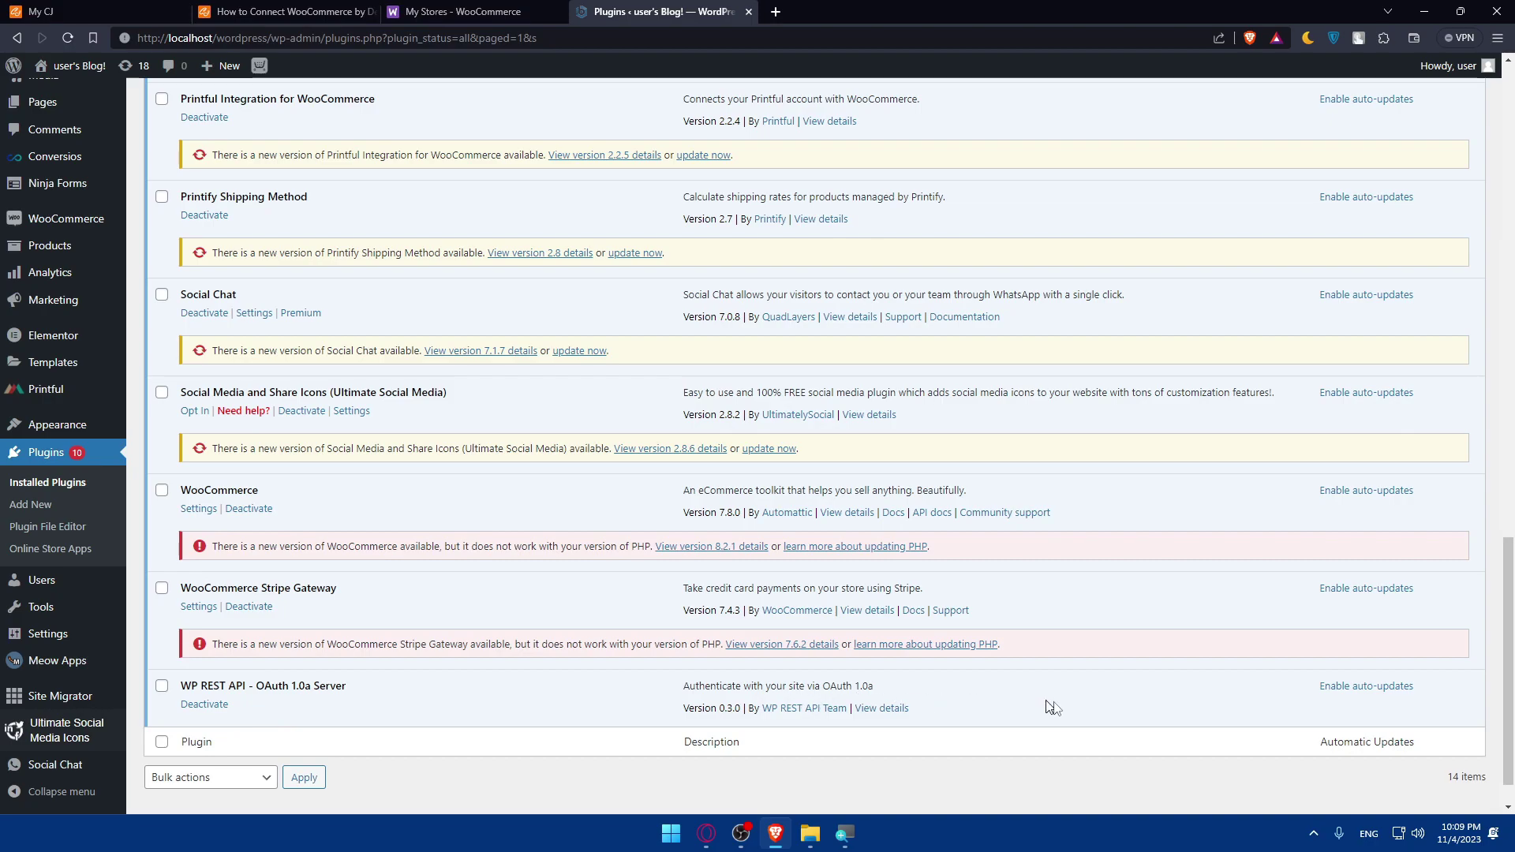
- Open the WordPress permalink settings and select "Post name" as the permalink structure, as the tutorial instructs
mouse_move(52, 643)
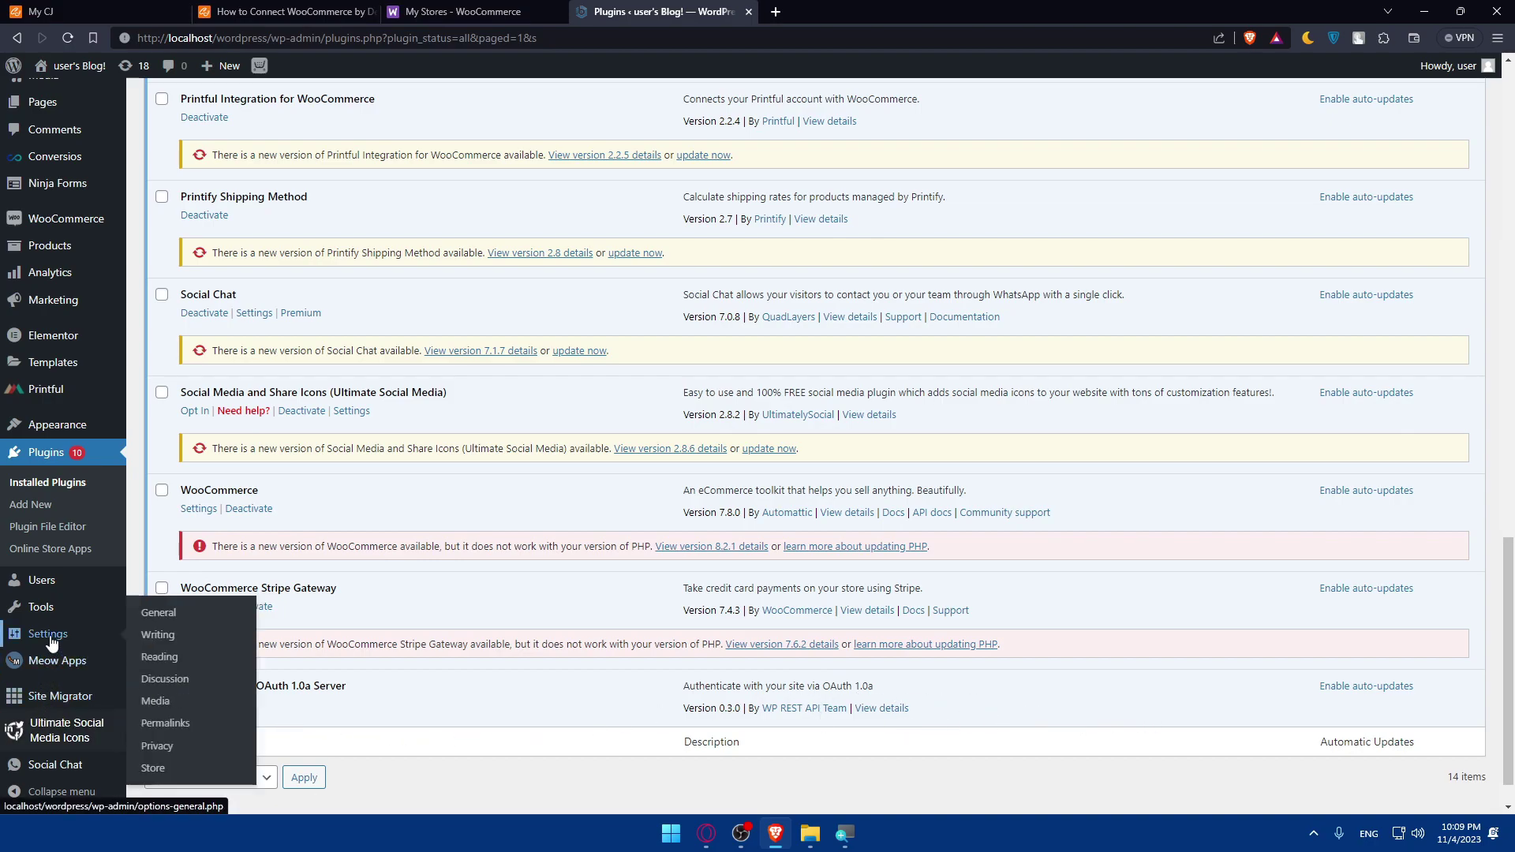
left_click(169, 725)
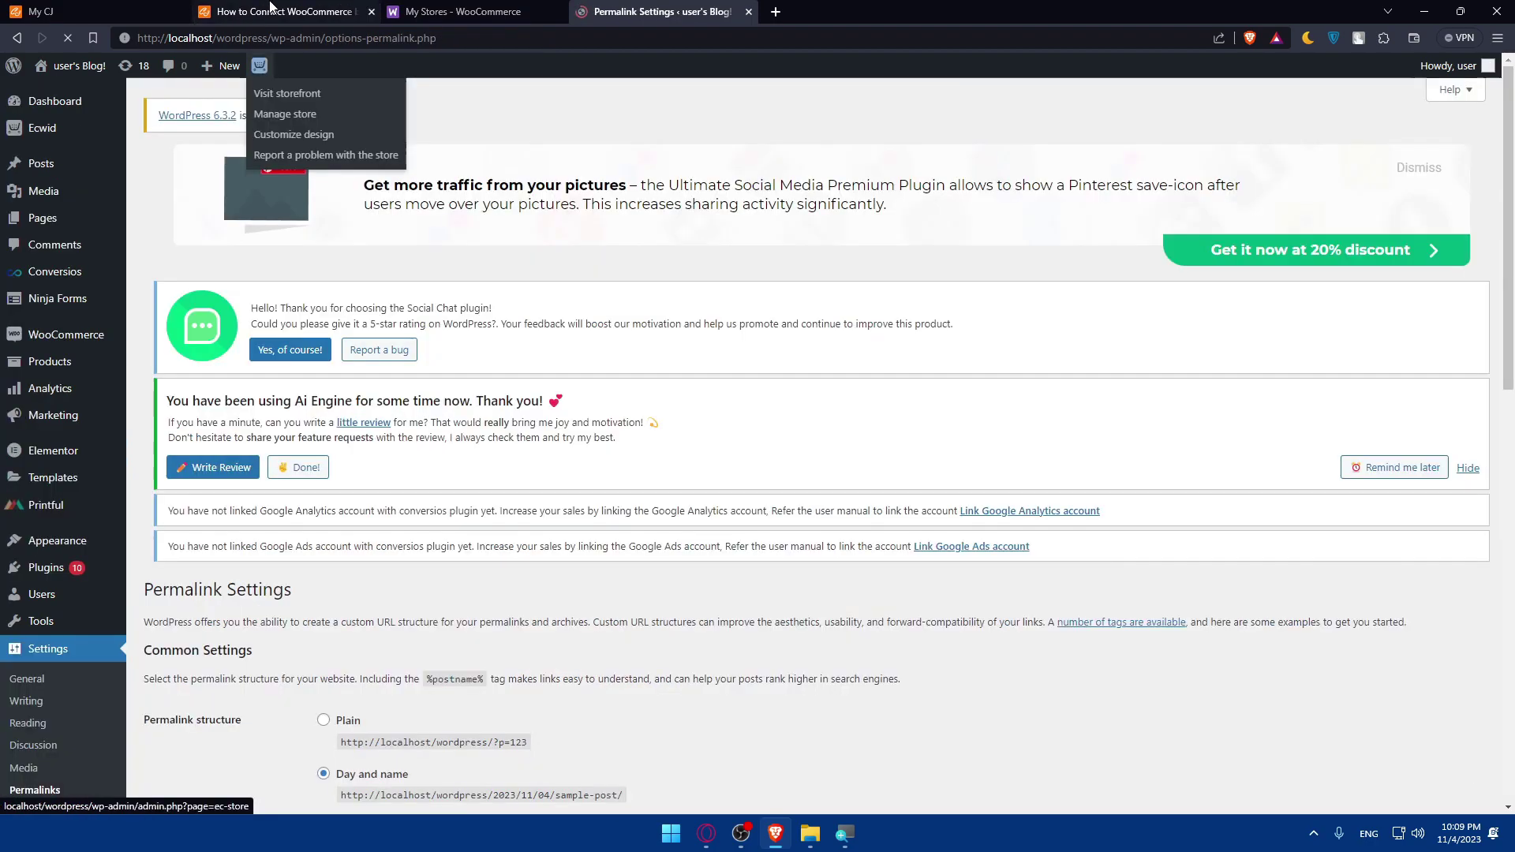
left_click(284, 11)
scroll(674, 450, "down", 3)
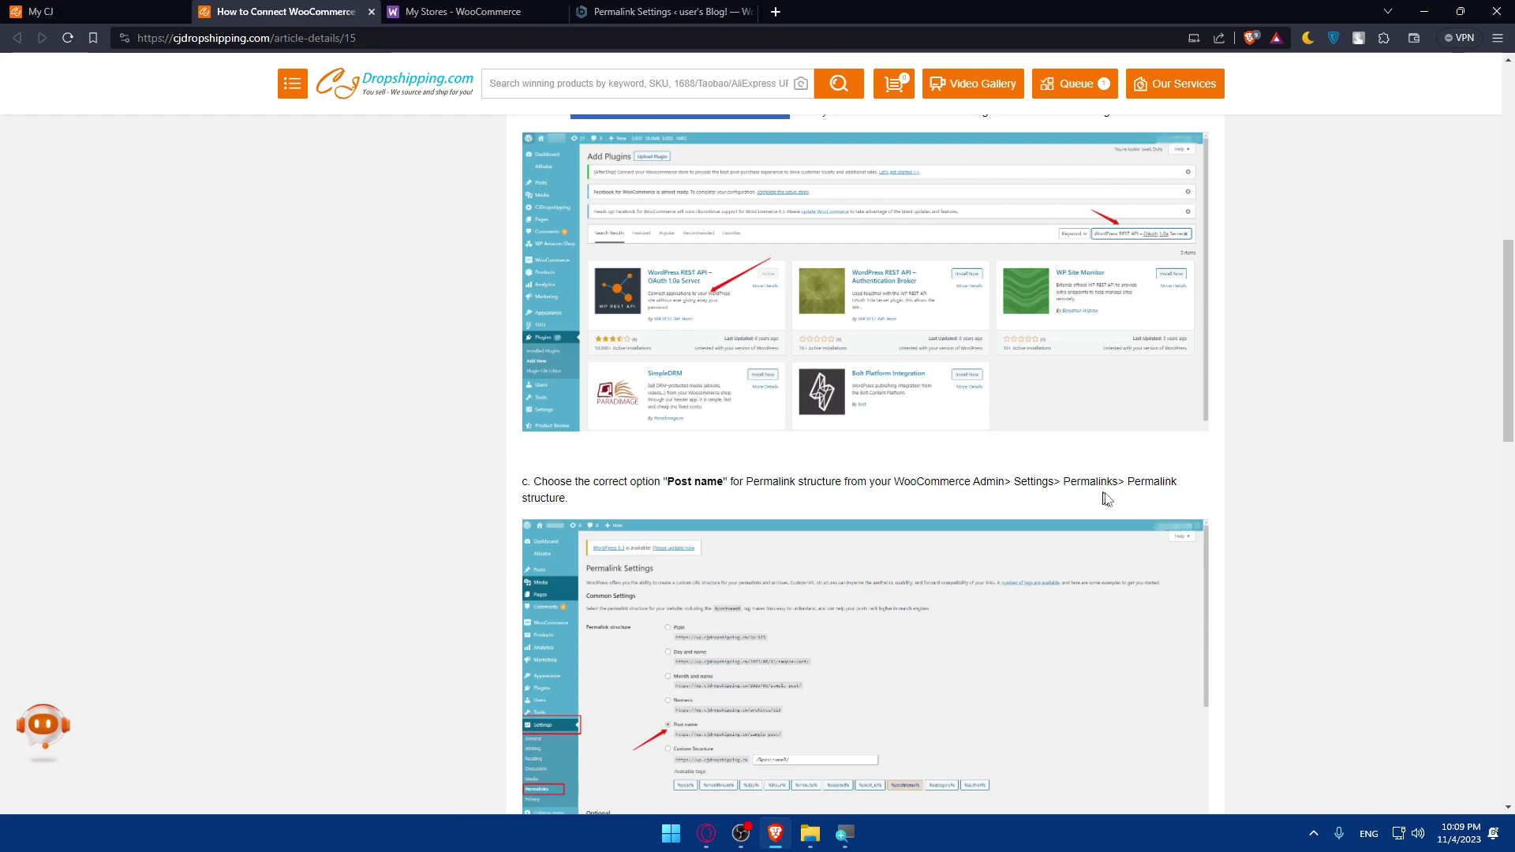
left_click(615, 13)
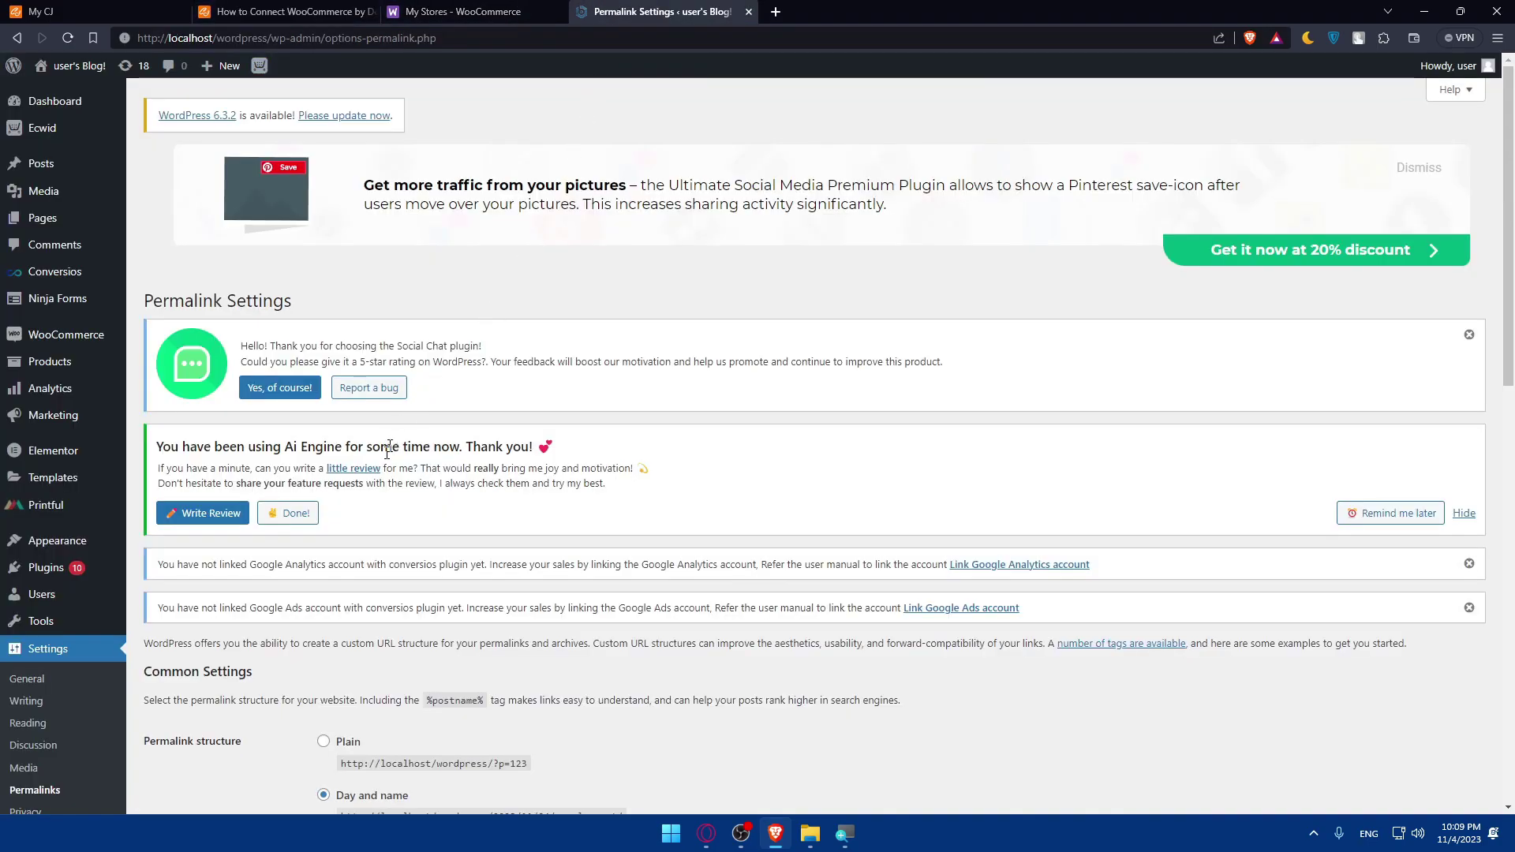
scroll(308, 562, "down", 5)
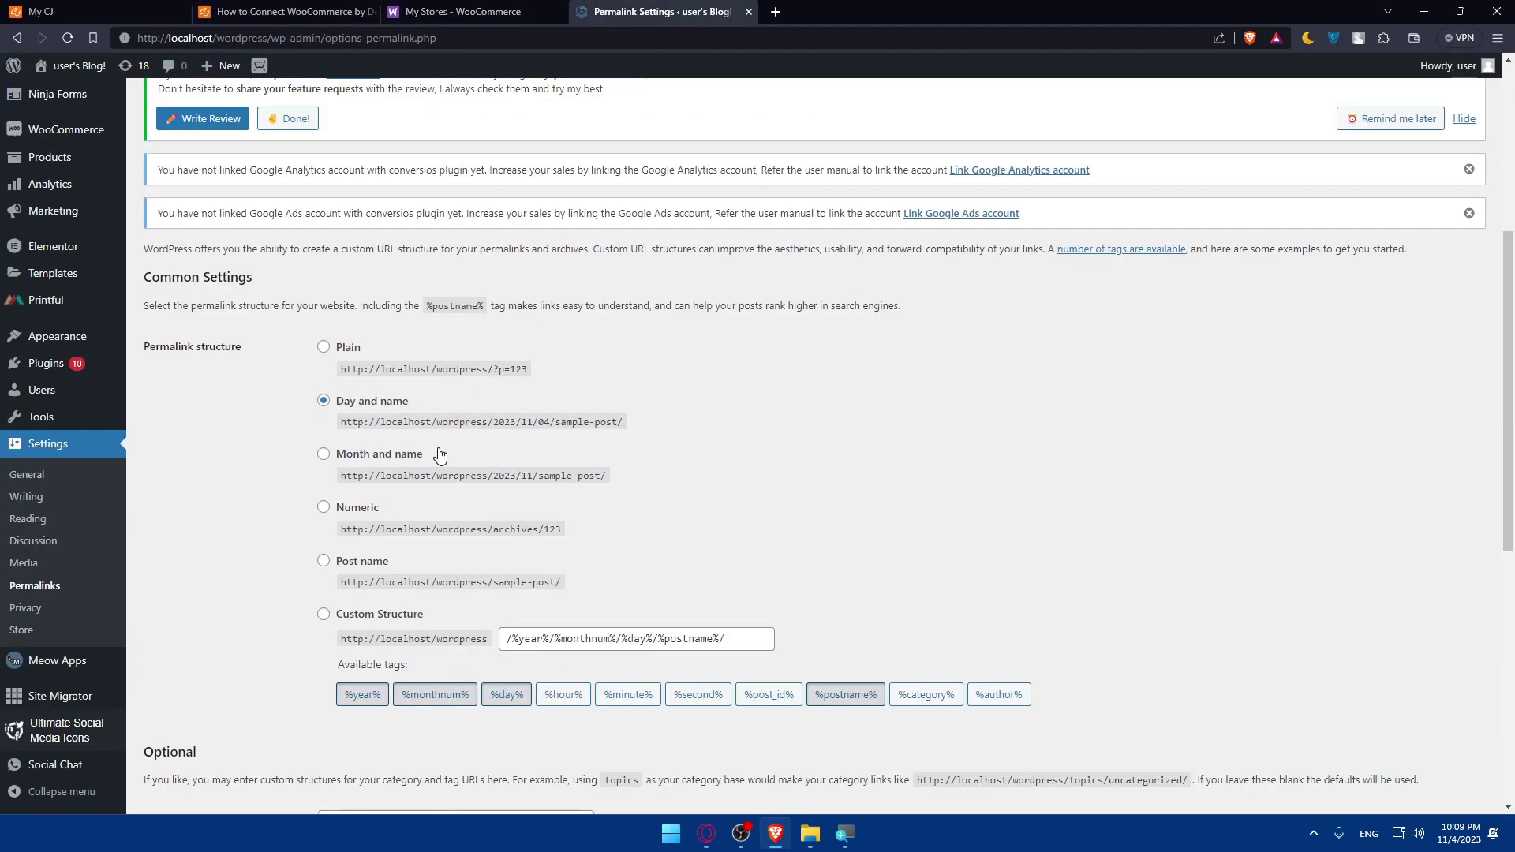
left_click(324, 562)
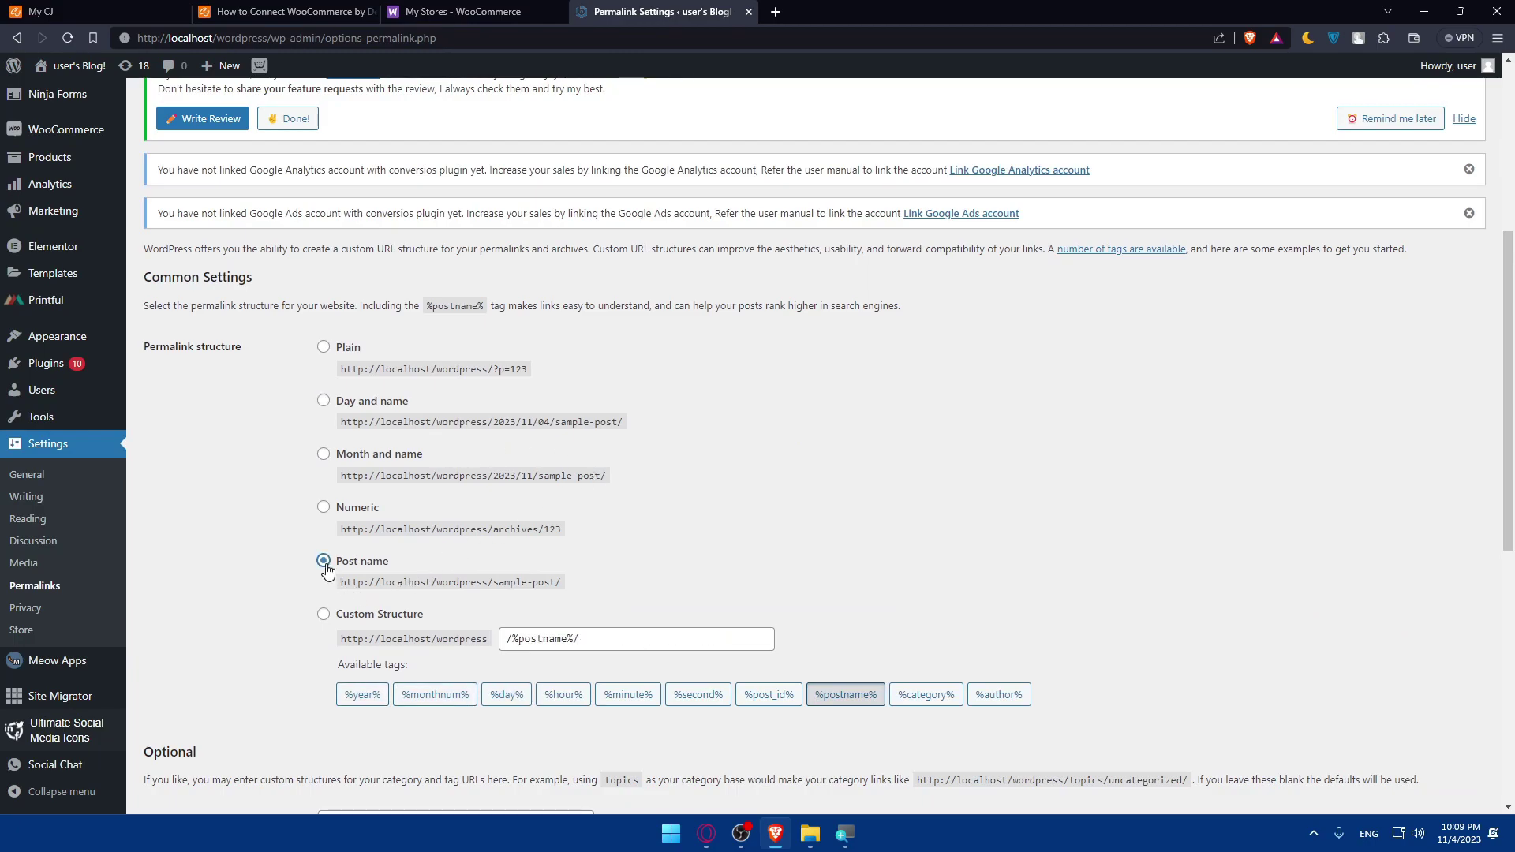
- Compare the WordPress permalink settings with the tutorial's instruction and its enlarged permalink screenshot
left_click(284, 12)
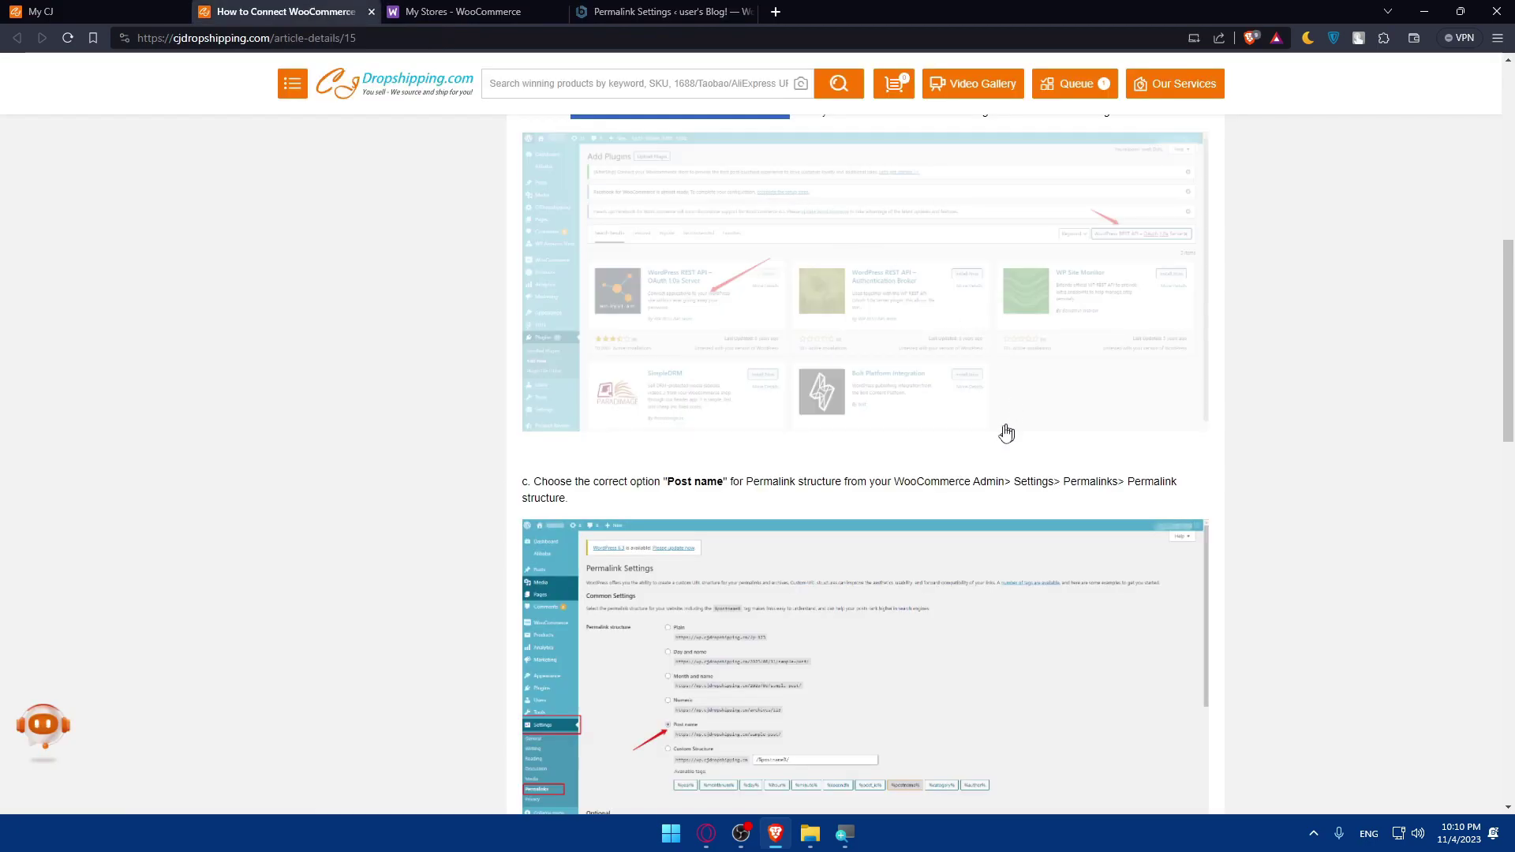
scroll(703, 521, "down", 5)
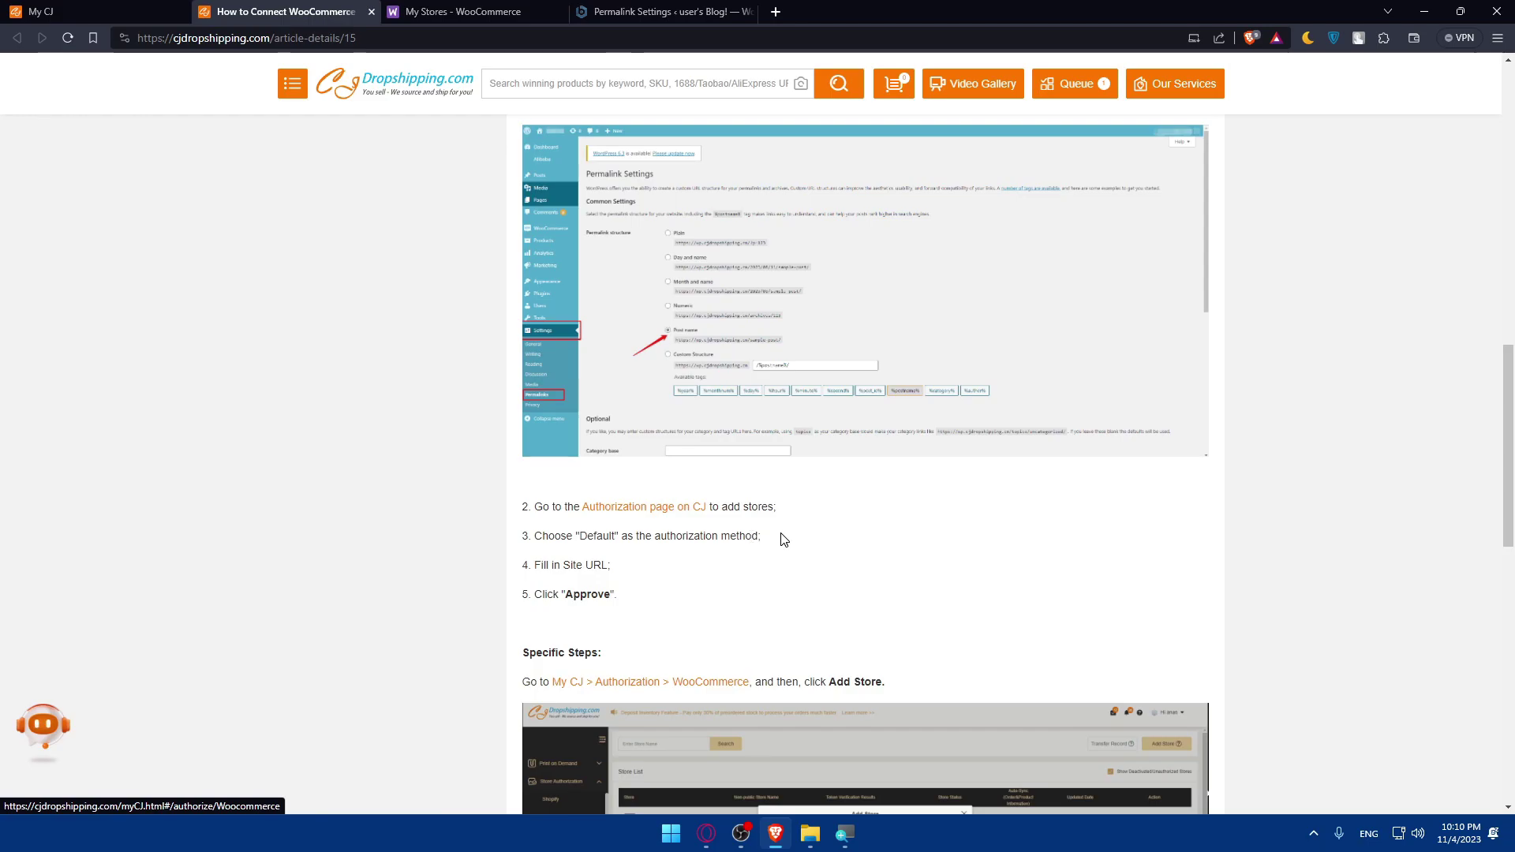
left_click(644, 10)
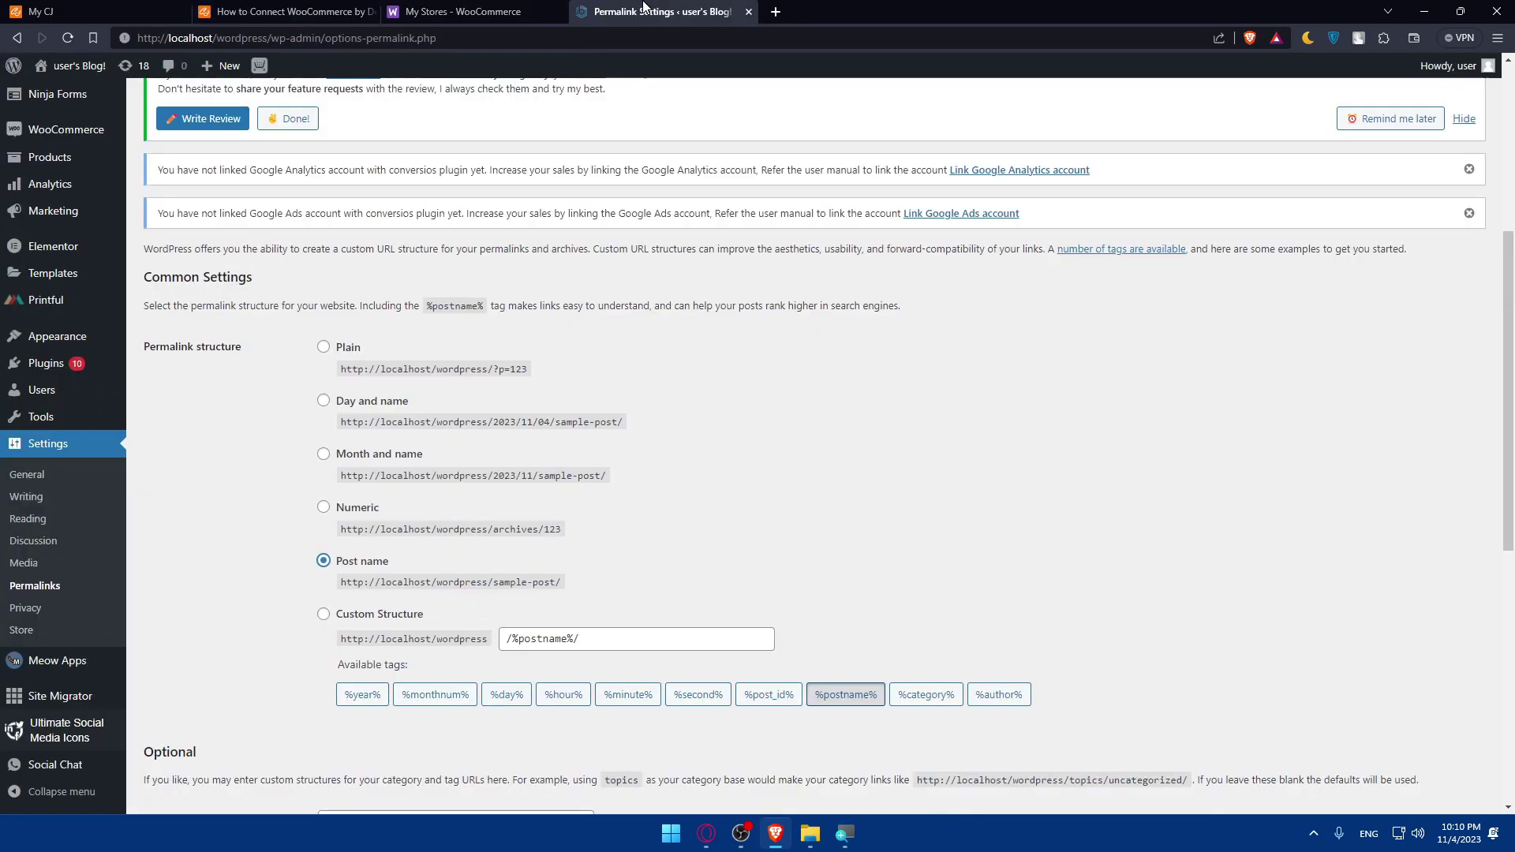
scroll(602, 636, "down", 2)
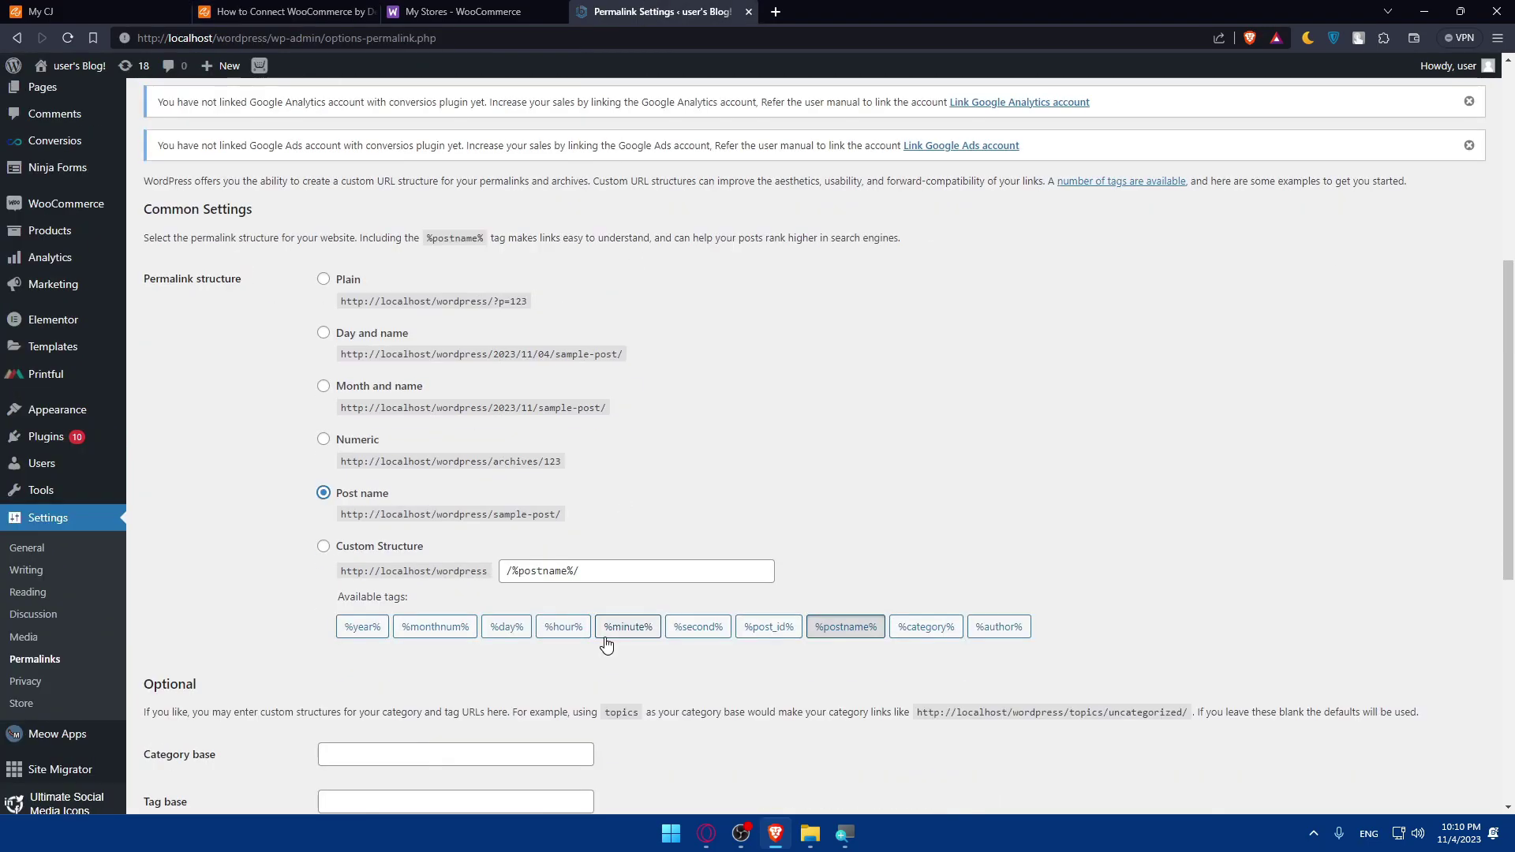
left_click(284, 11)
scroll(733, 381, "up", 2)
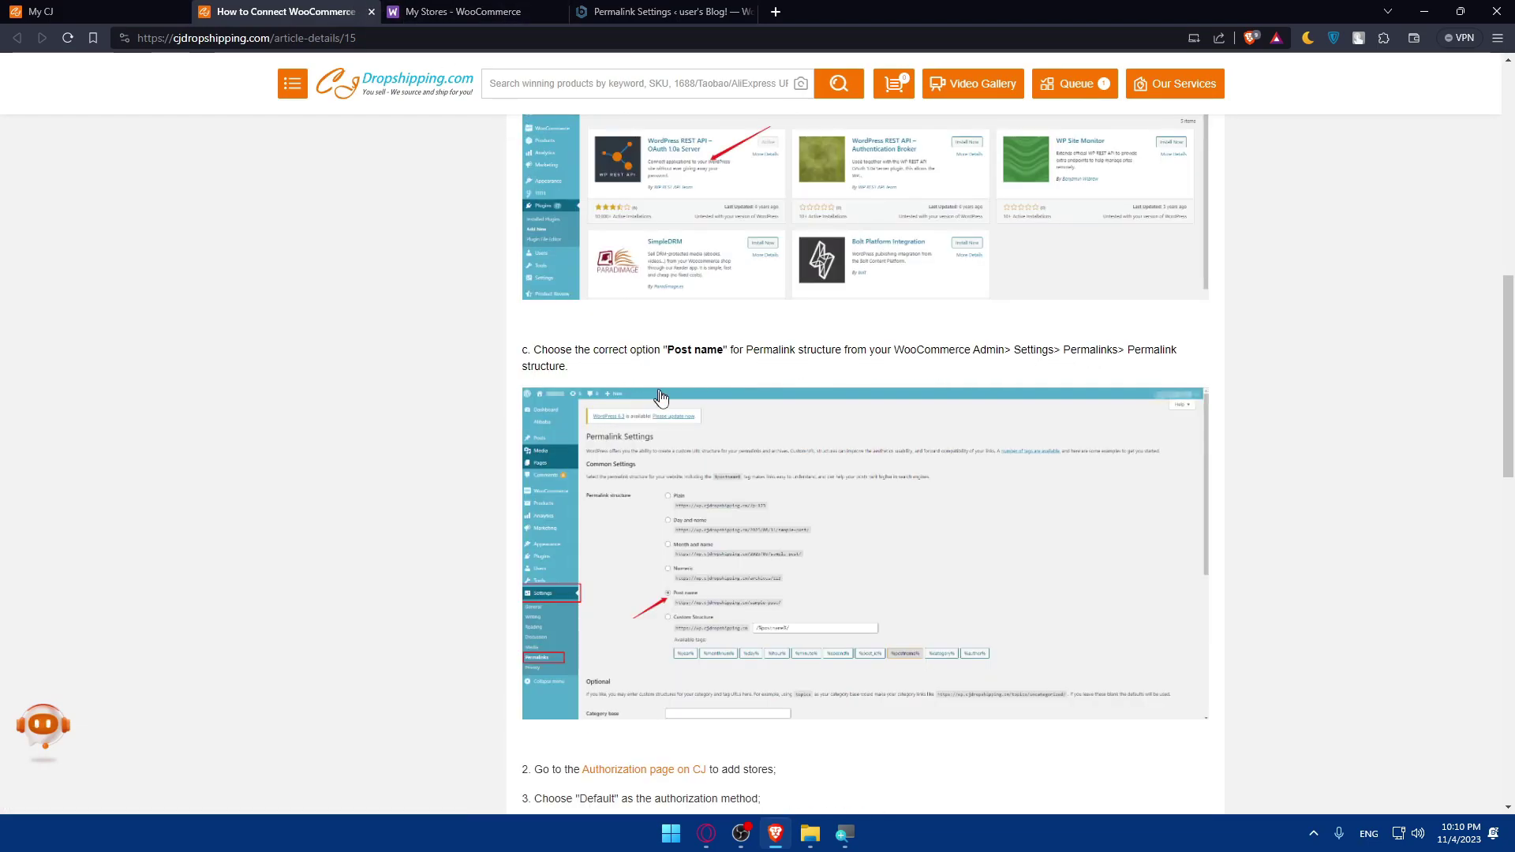
left_click(788, 582)
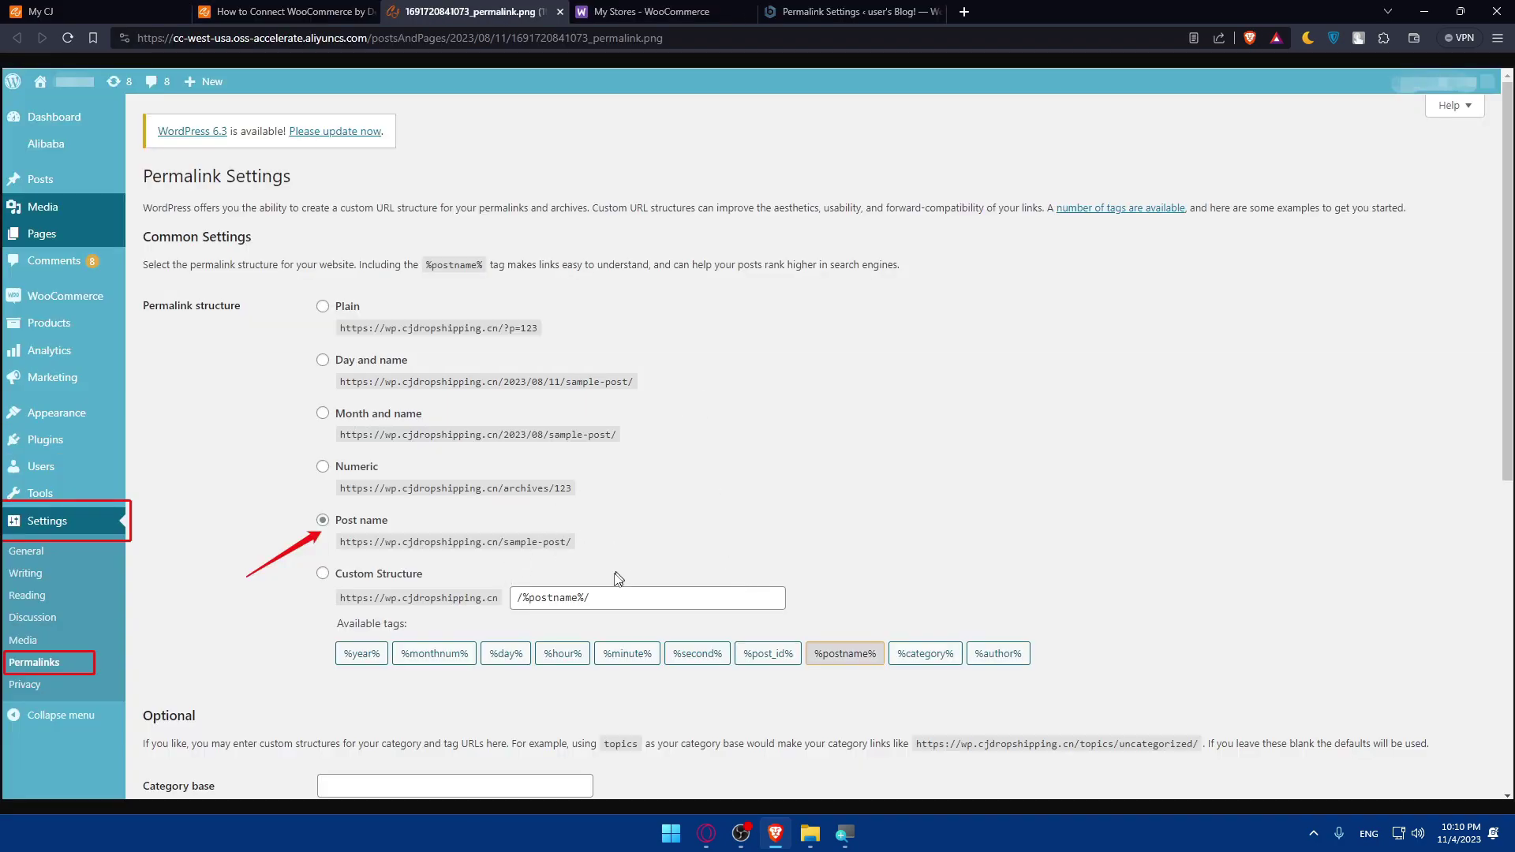
left_click(559, 11)
scroll(727, 436, "down", 3)
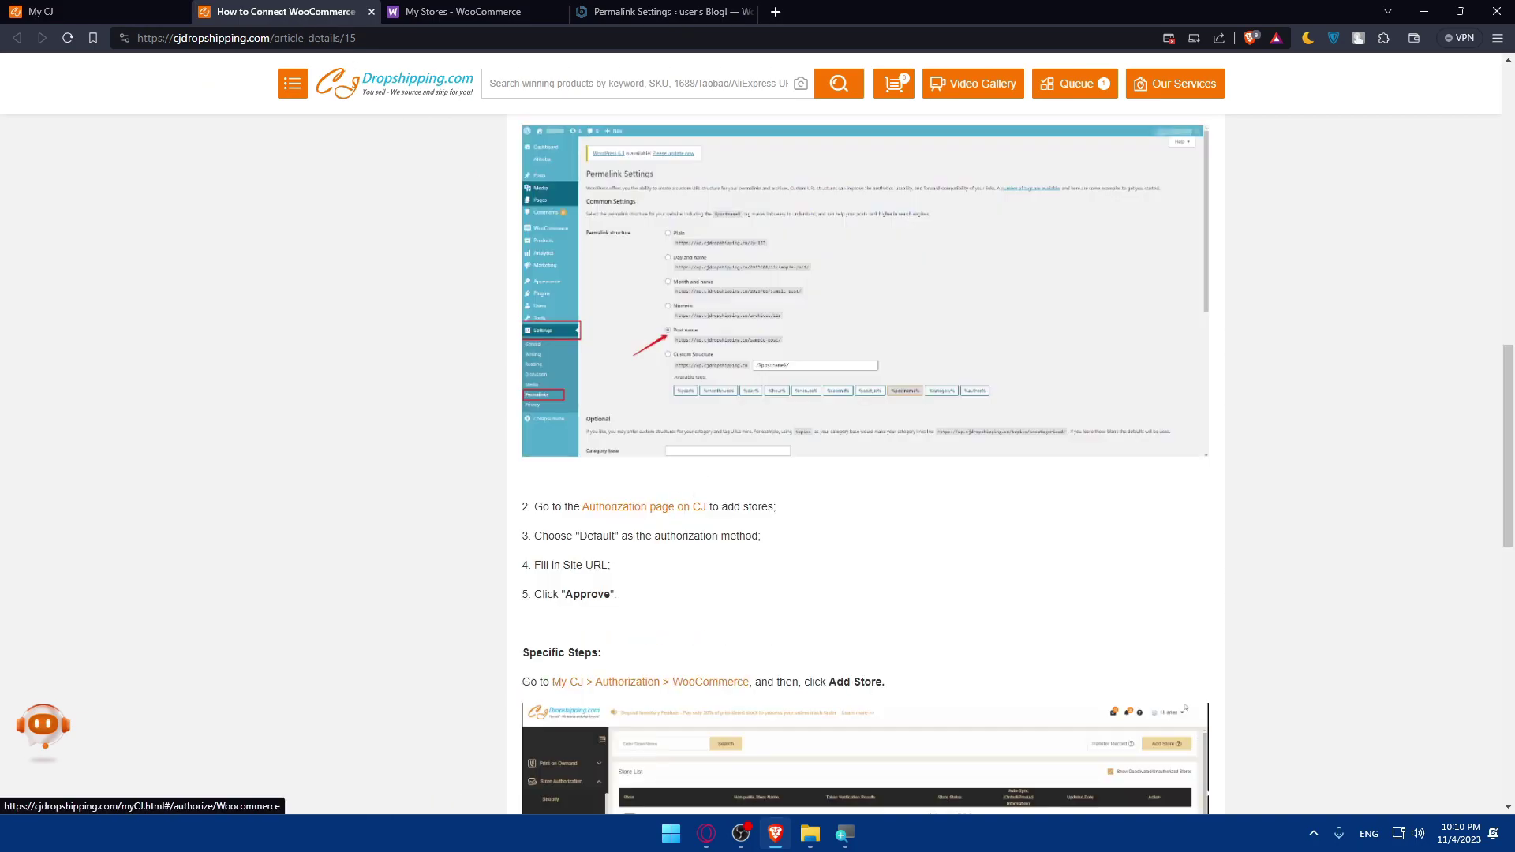
- View the OAuth Plugin authorization fields in CJ's Add Store form and switch back to Default authorization
left_click(661, 514)
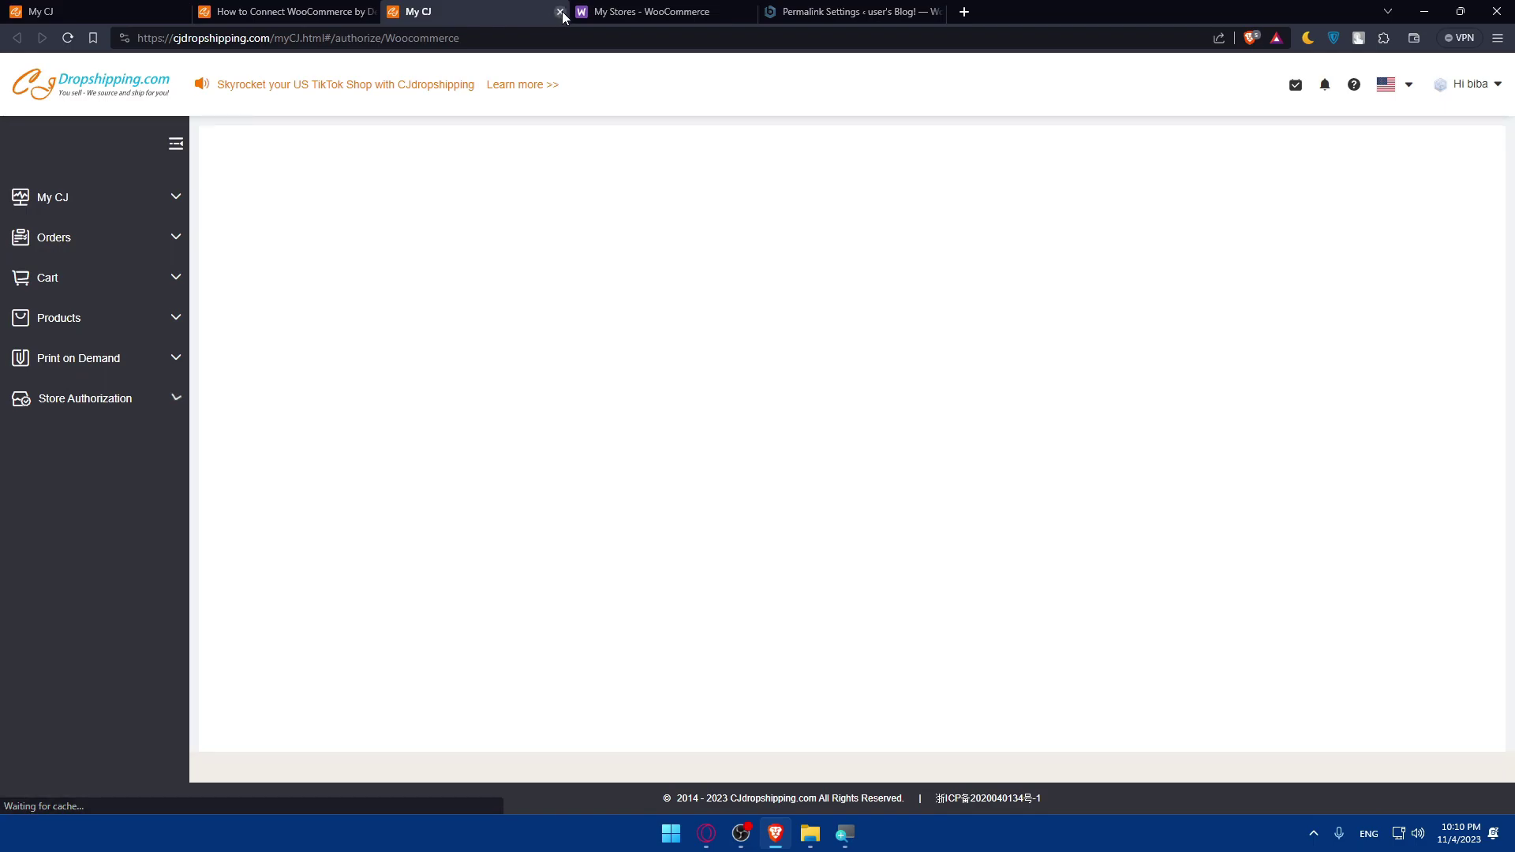
left_click(560, 12)
left_click(48, 11)
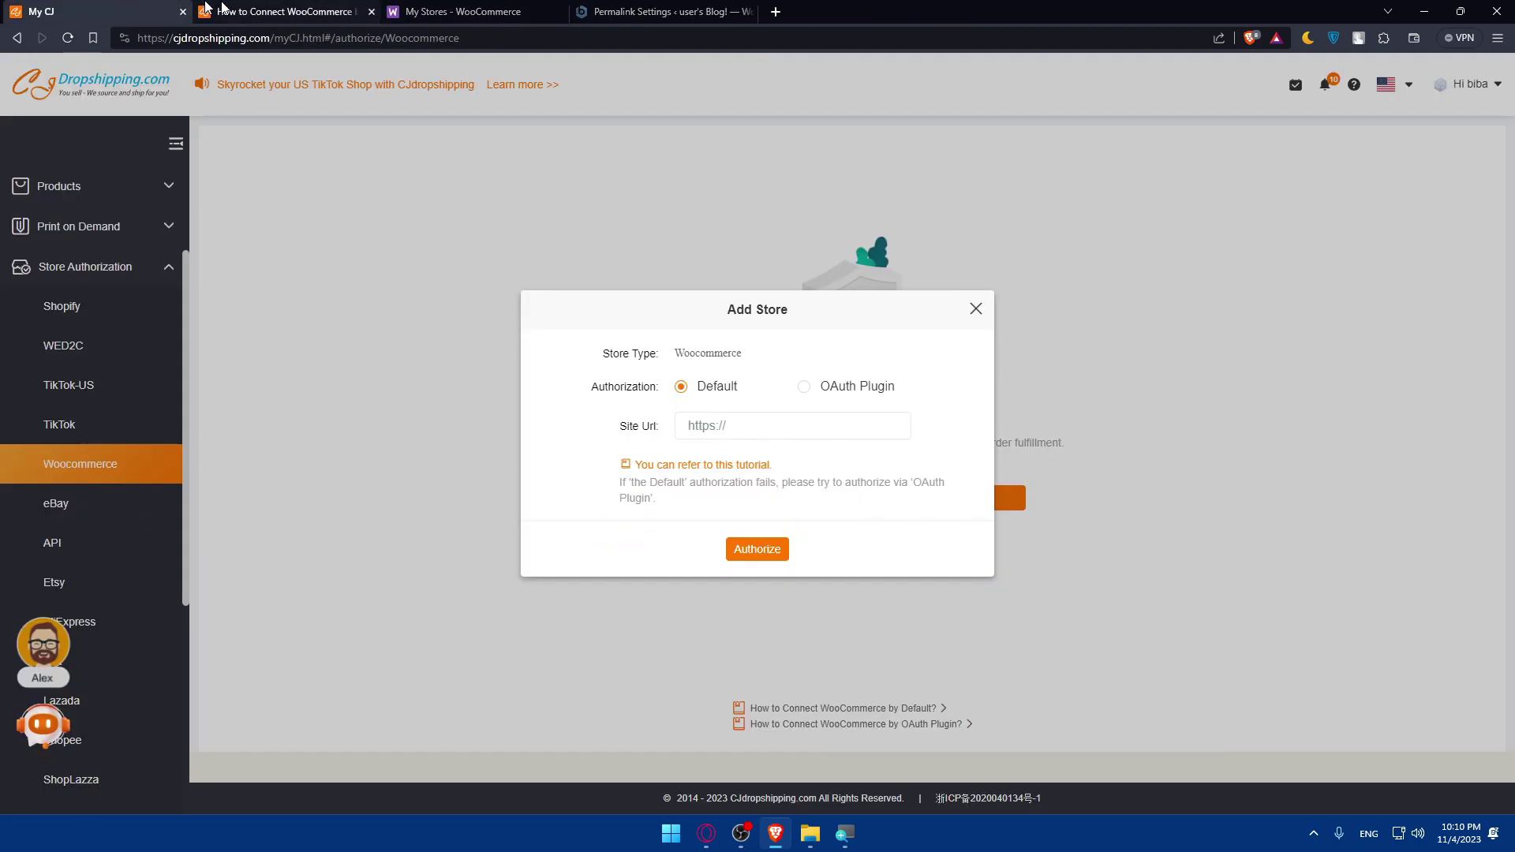
left_click(805, 387)
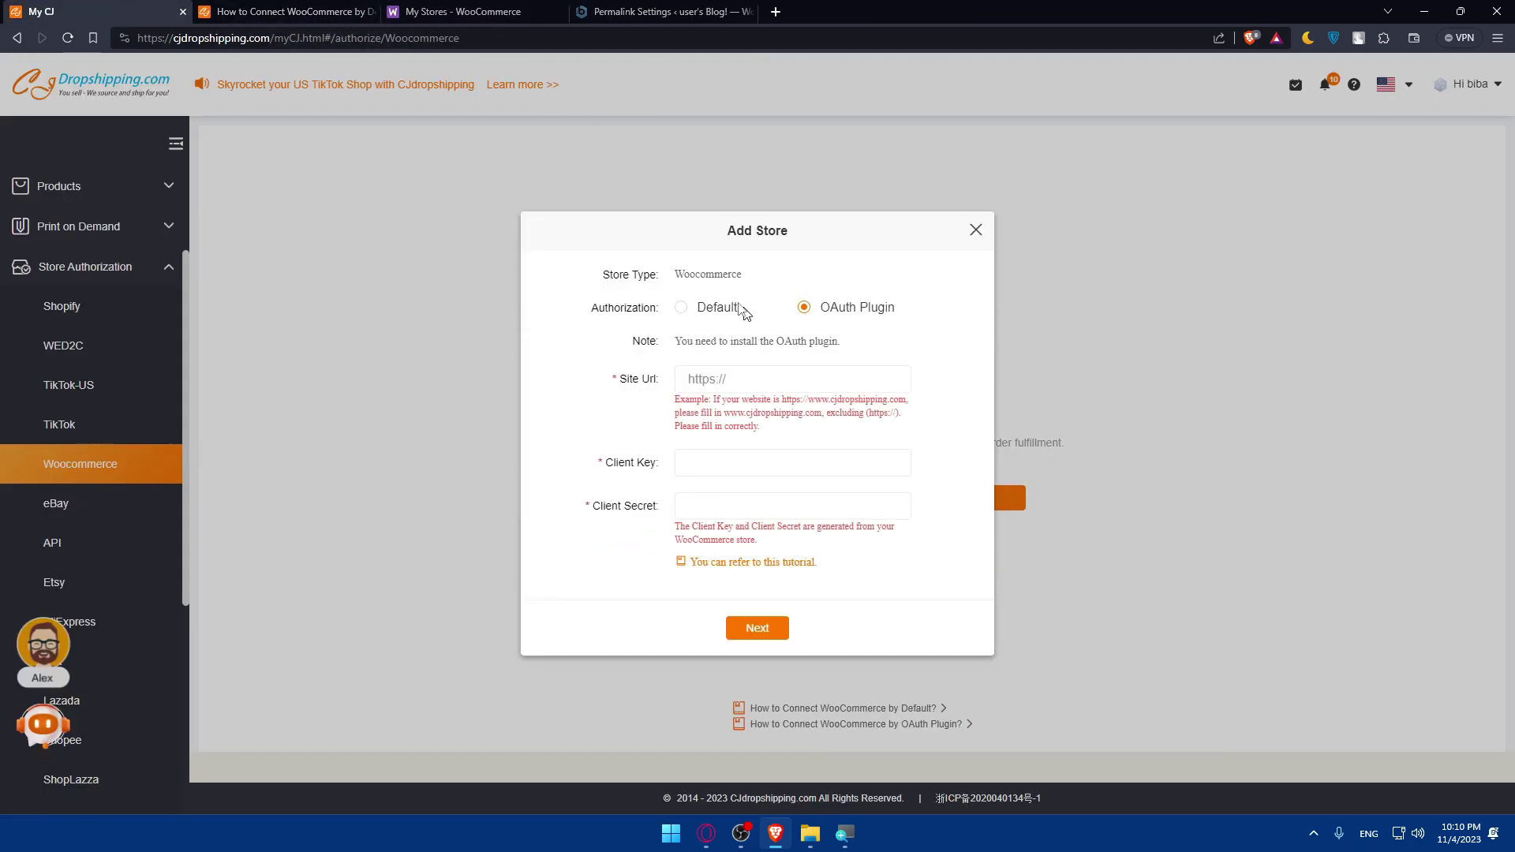
left_click(683, 307)
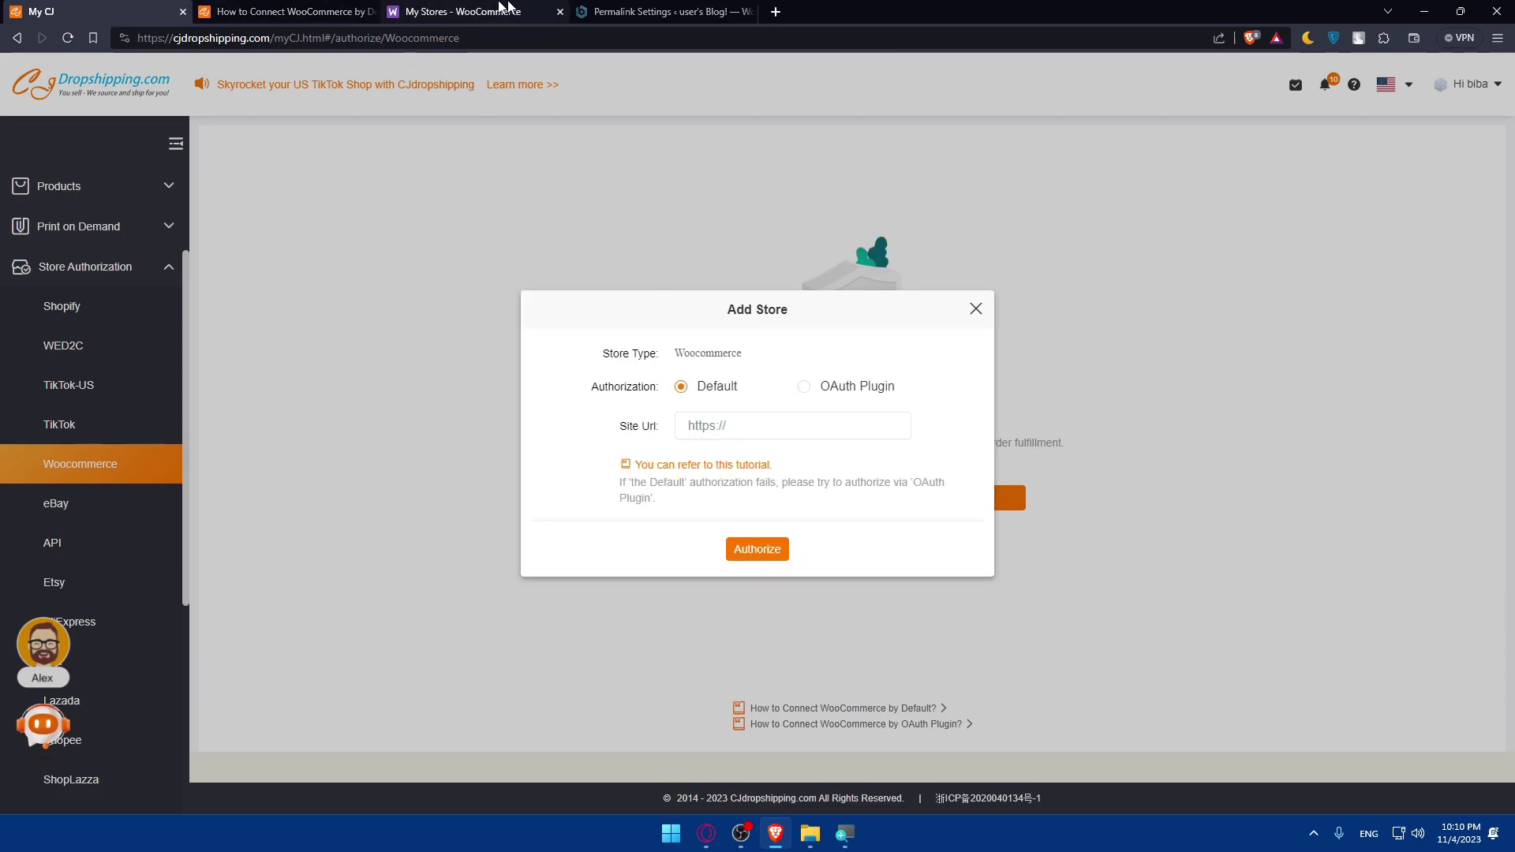
- Review the tutorial's site URL and approval steps and close the WooCommerce My Stores page
left_click(284, 11)
scroll(734, 434, "down", 2)
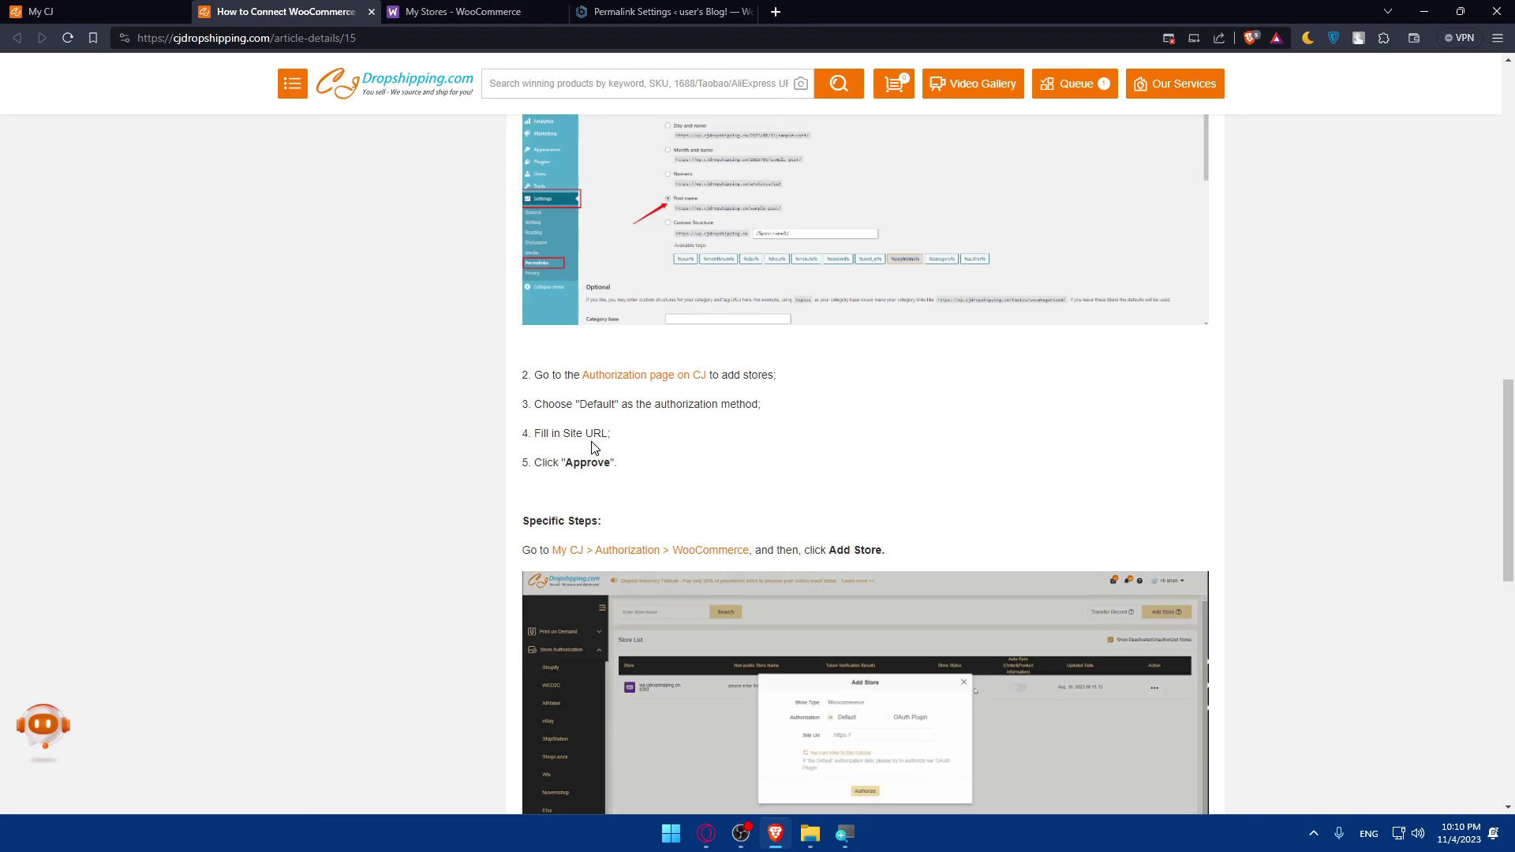
scroll(594, 449, "down", 2)
left_click(505, 11)
left_click(655, 10)
left_click(505, 14)
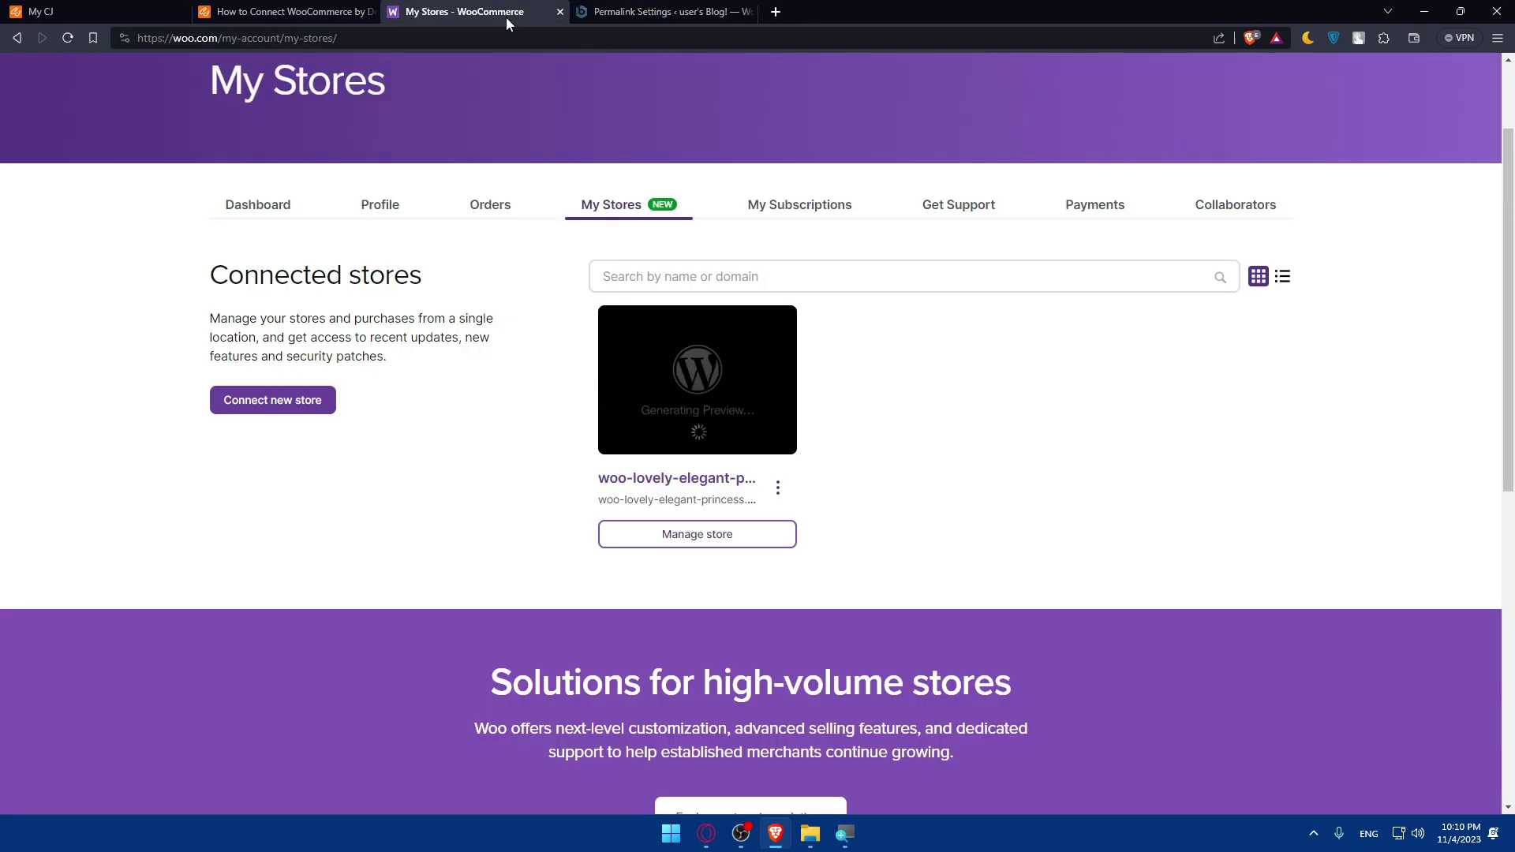
left_click(559, 11)
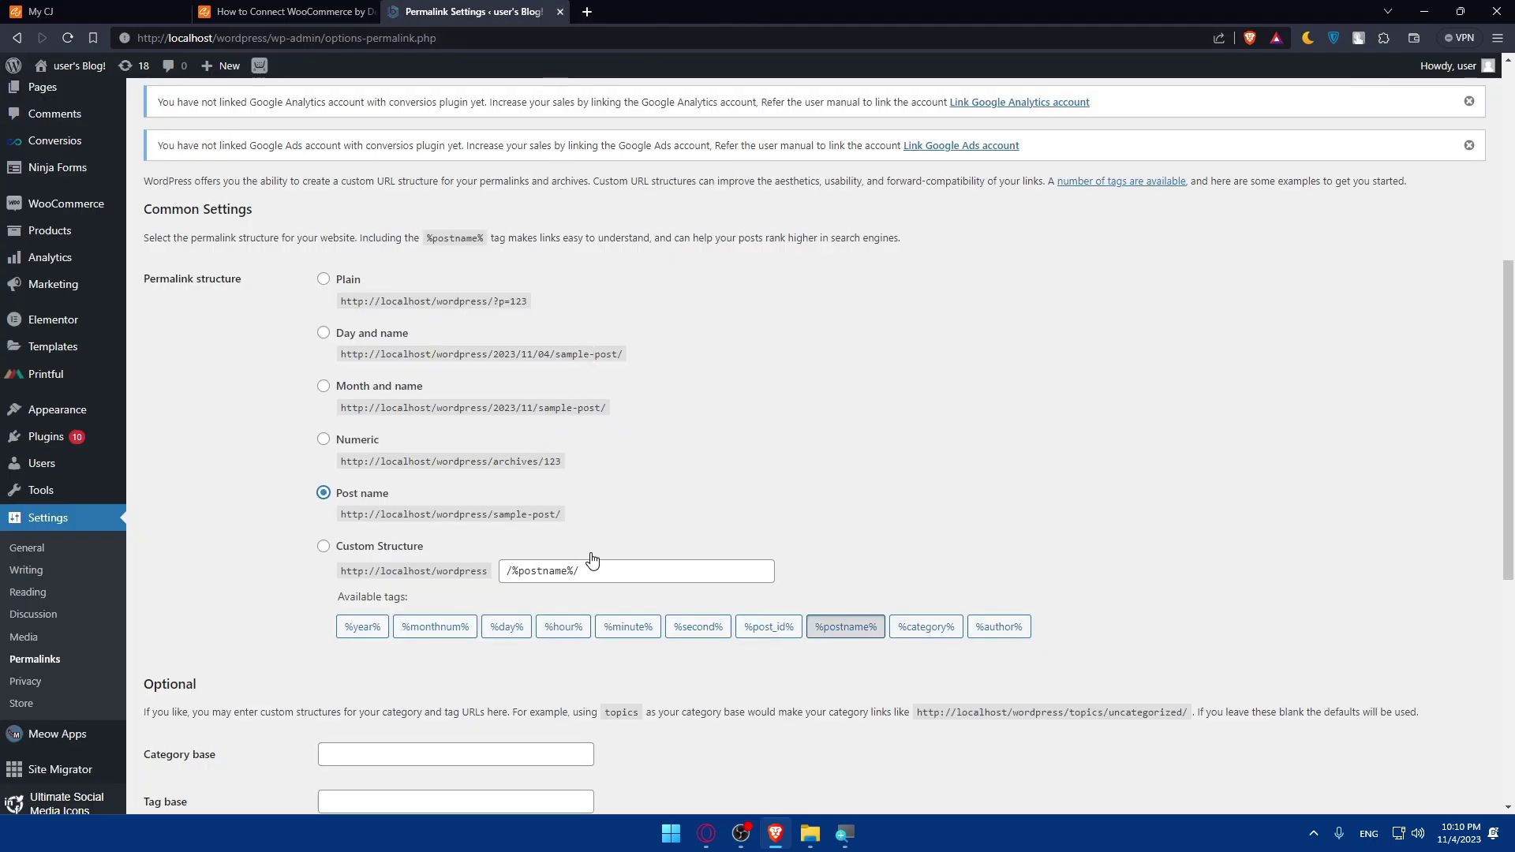
mouse_move(563, 527)
left_mouse_down()
mouse_move(339, 517)
mouse_move(336, 489)
mouse_move(562, 513)
left_mouse_up()
key("ctrl+c")
key("ctrl+shift+Tab")
key("ctrl+shift+Tab")
key("ctrl+v")
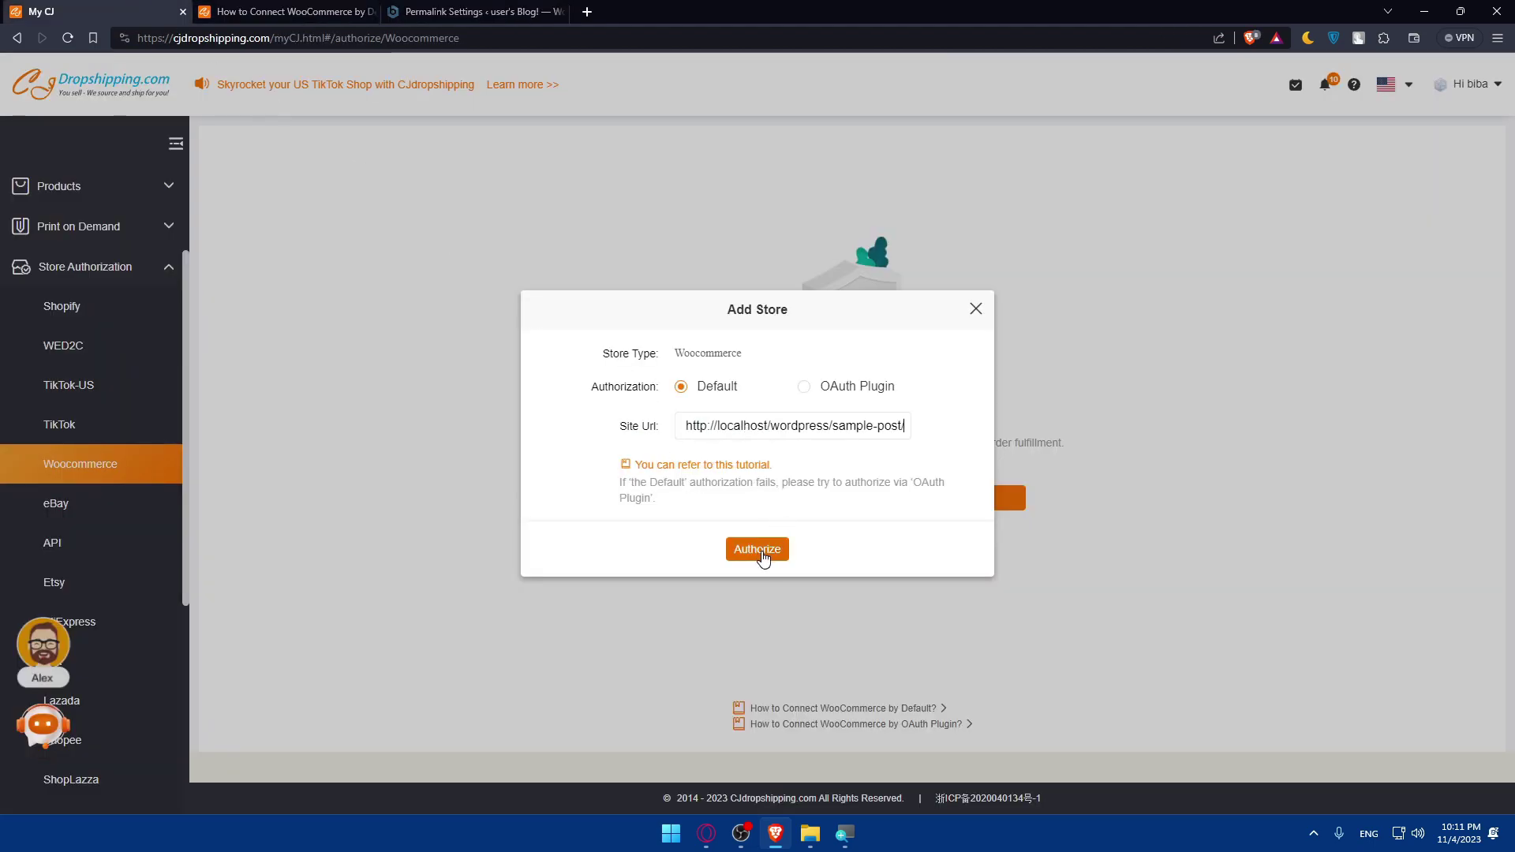
- Try to authorize the WooCommerce store, choosing to proceed to localhost despite the privacy warning
left_click(757, 549)
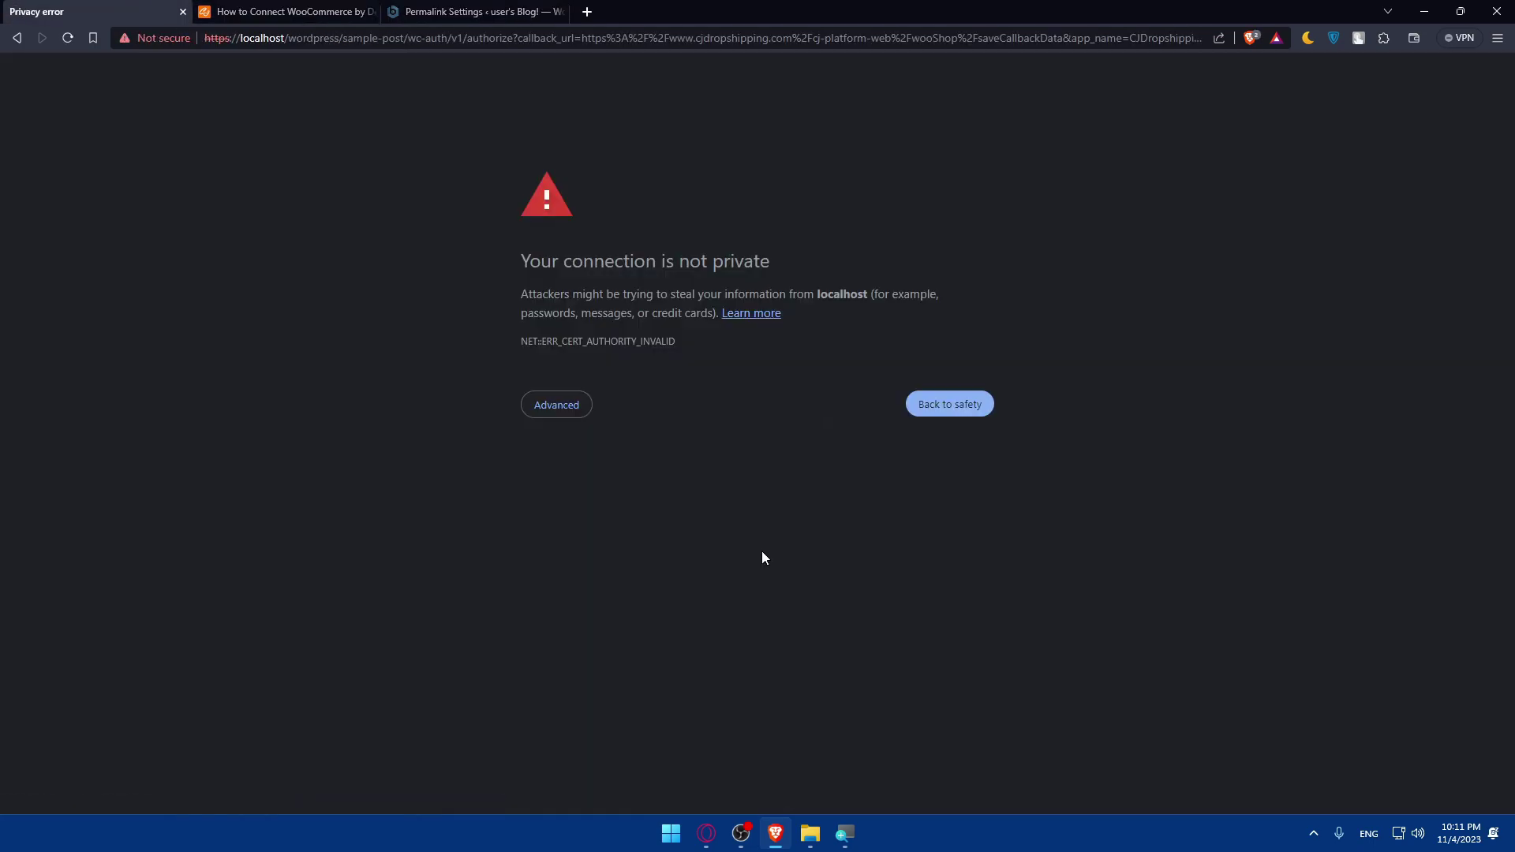
left_click(542, 408)
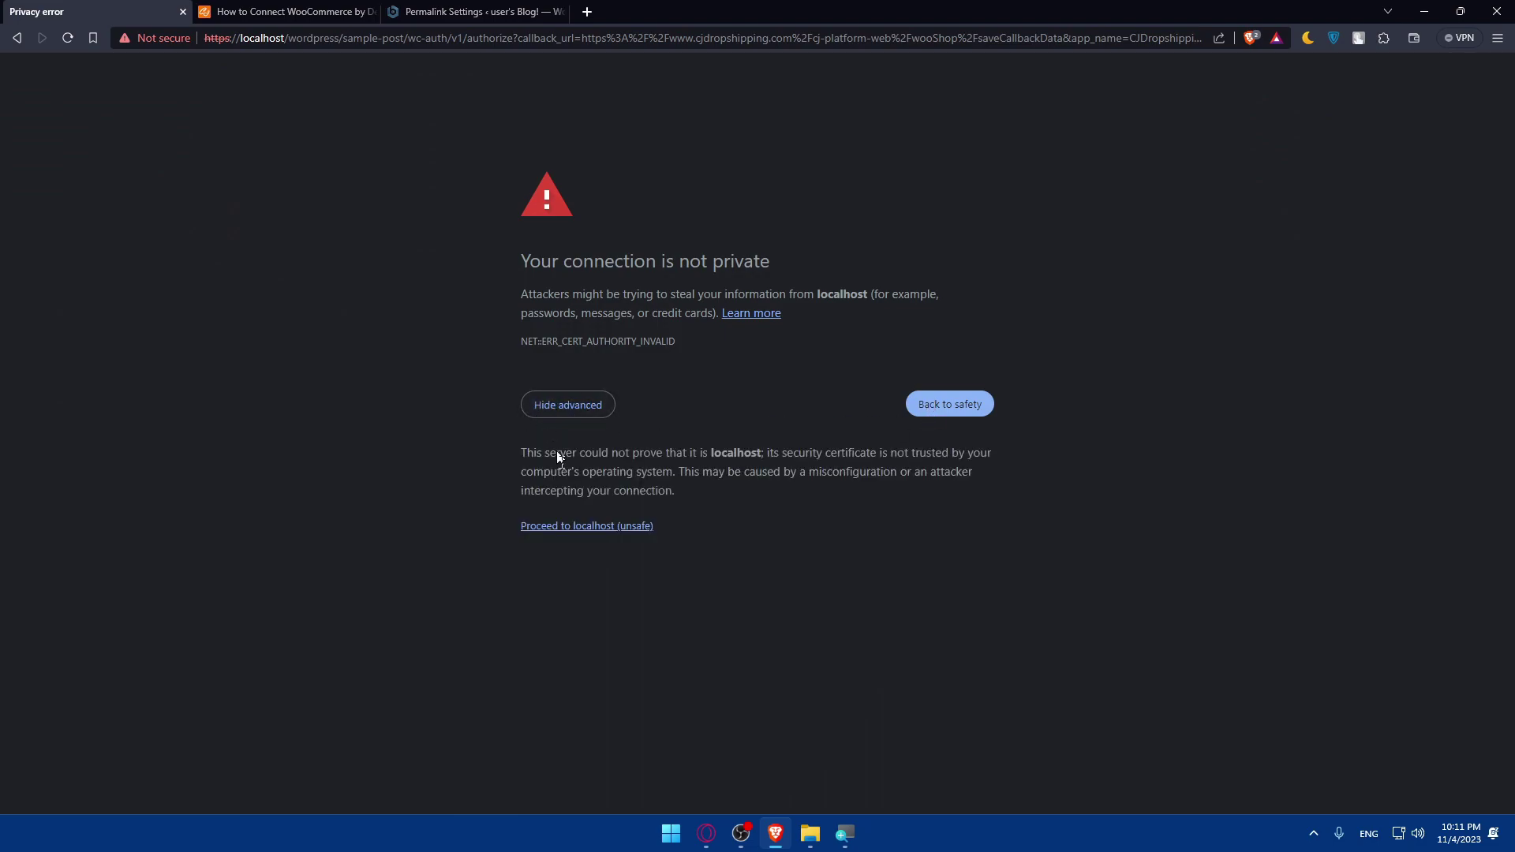
left_click(588, 526)
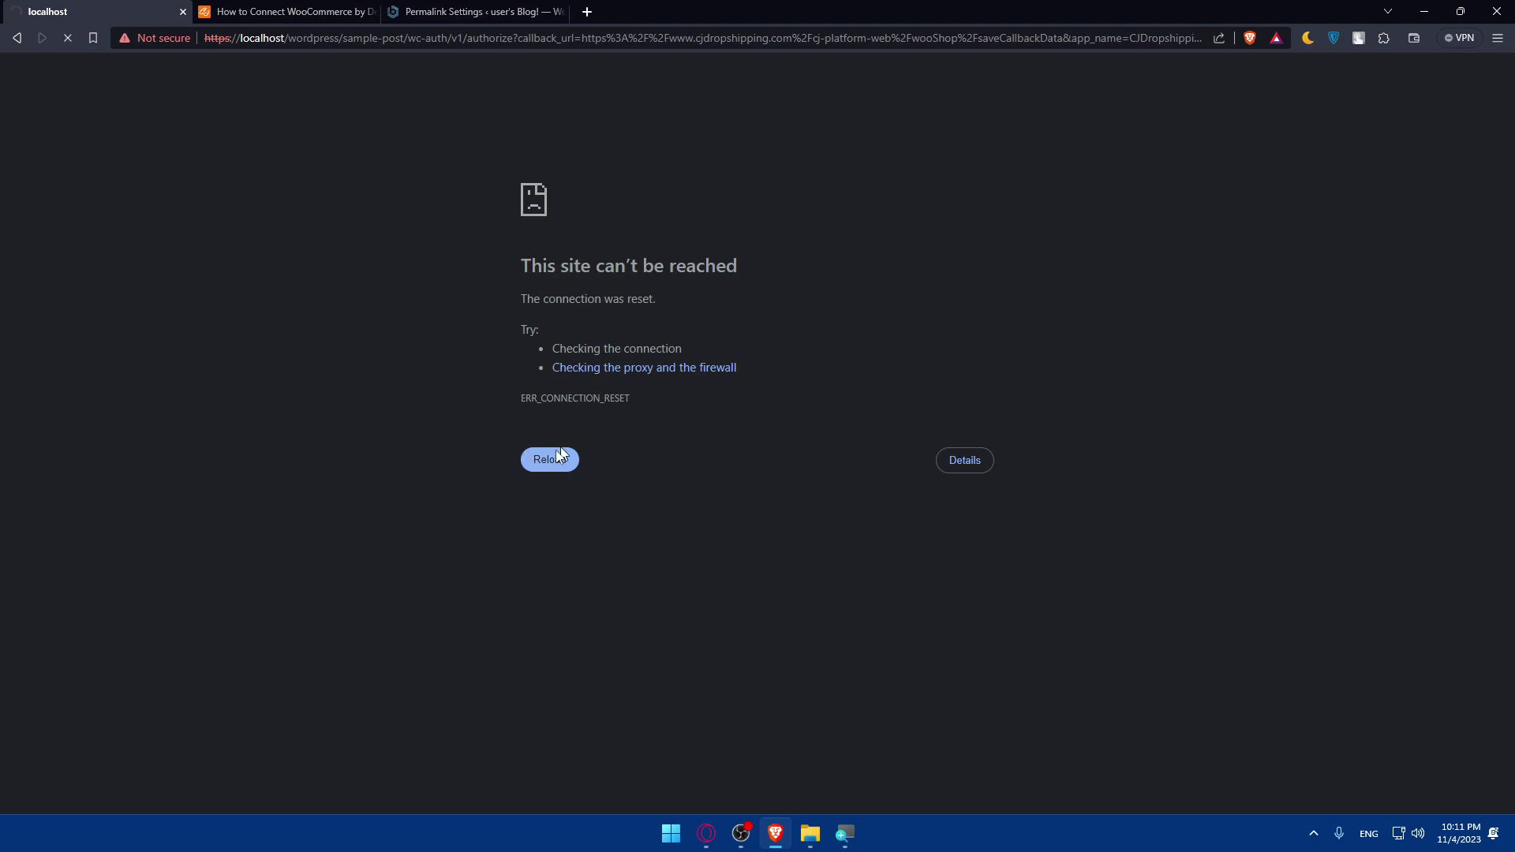
- Recheck the permalink settings, go back to CJ's WooCommerce authorization page and reopen the Add Store form
left_click(440, 12)
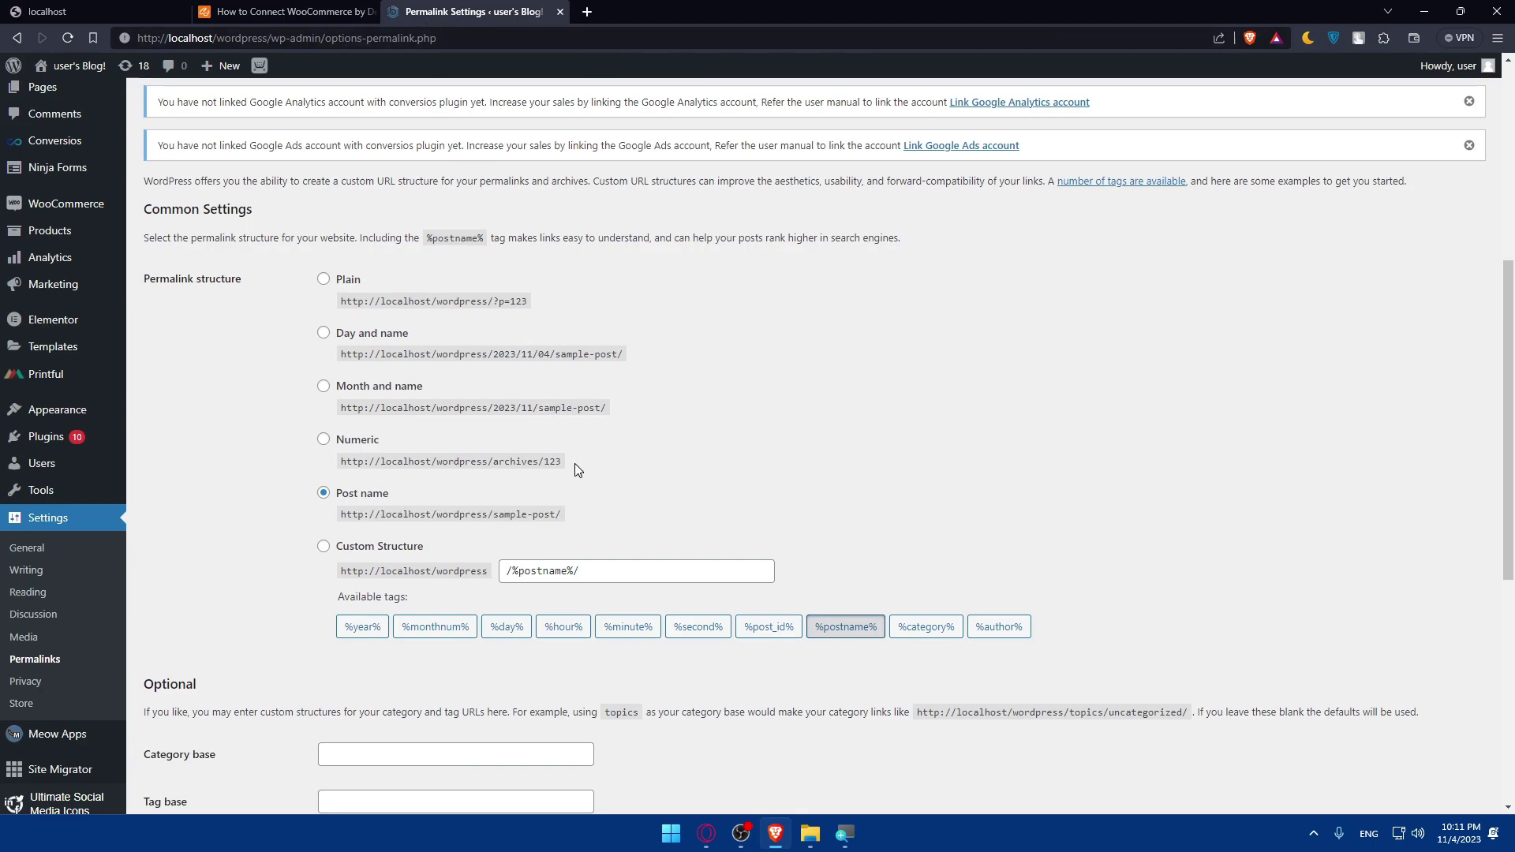
scroll(643, 449, "down", 2)
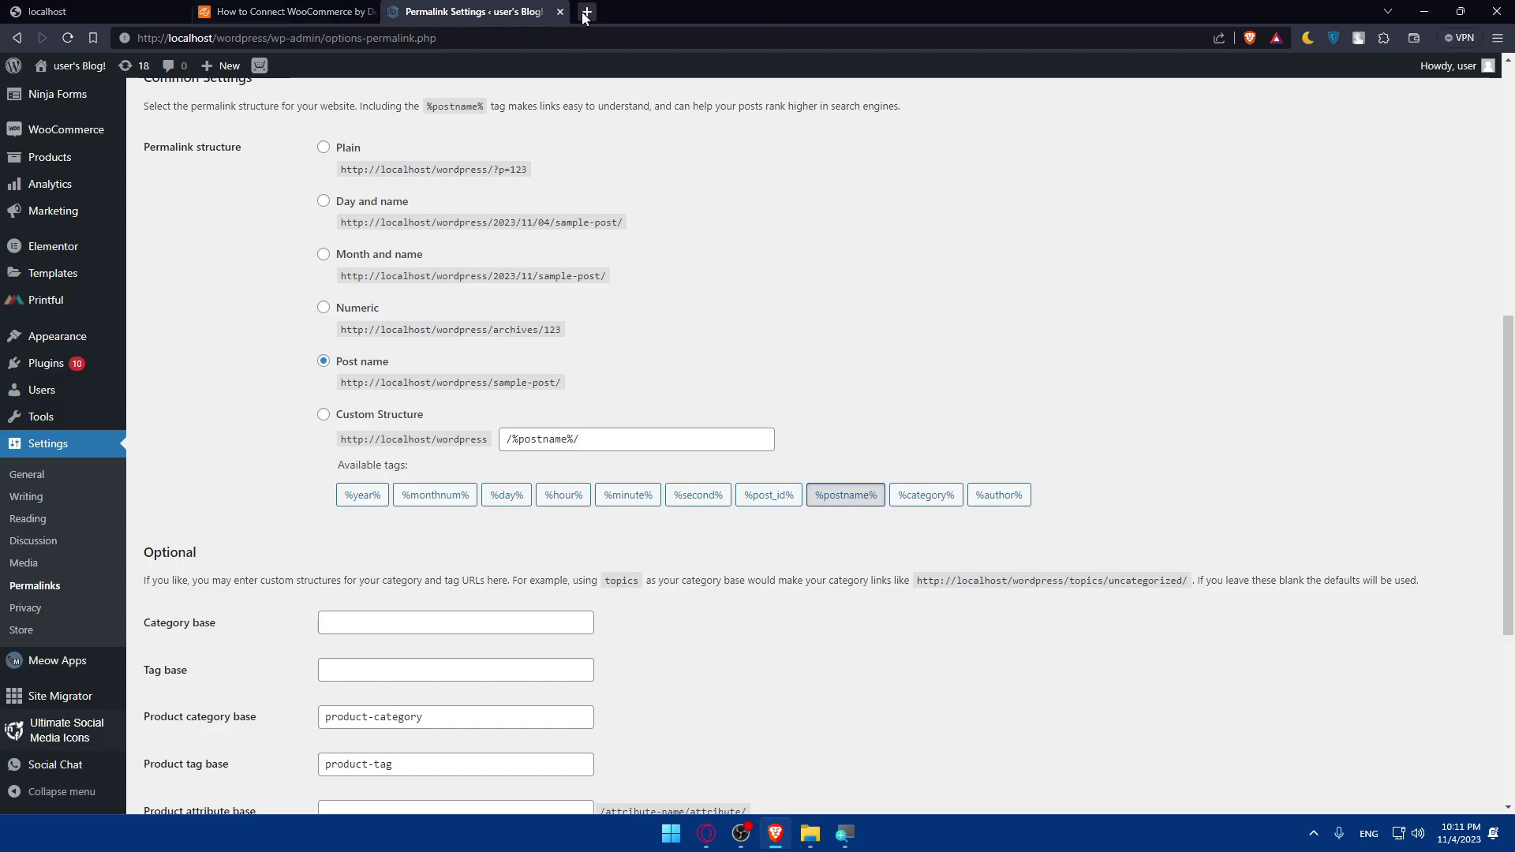
left_click(95, 11)
key("alt+Left")
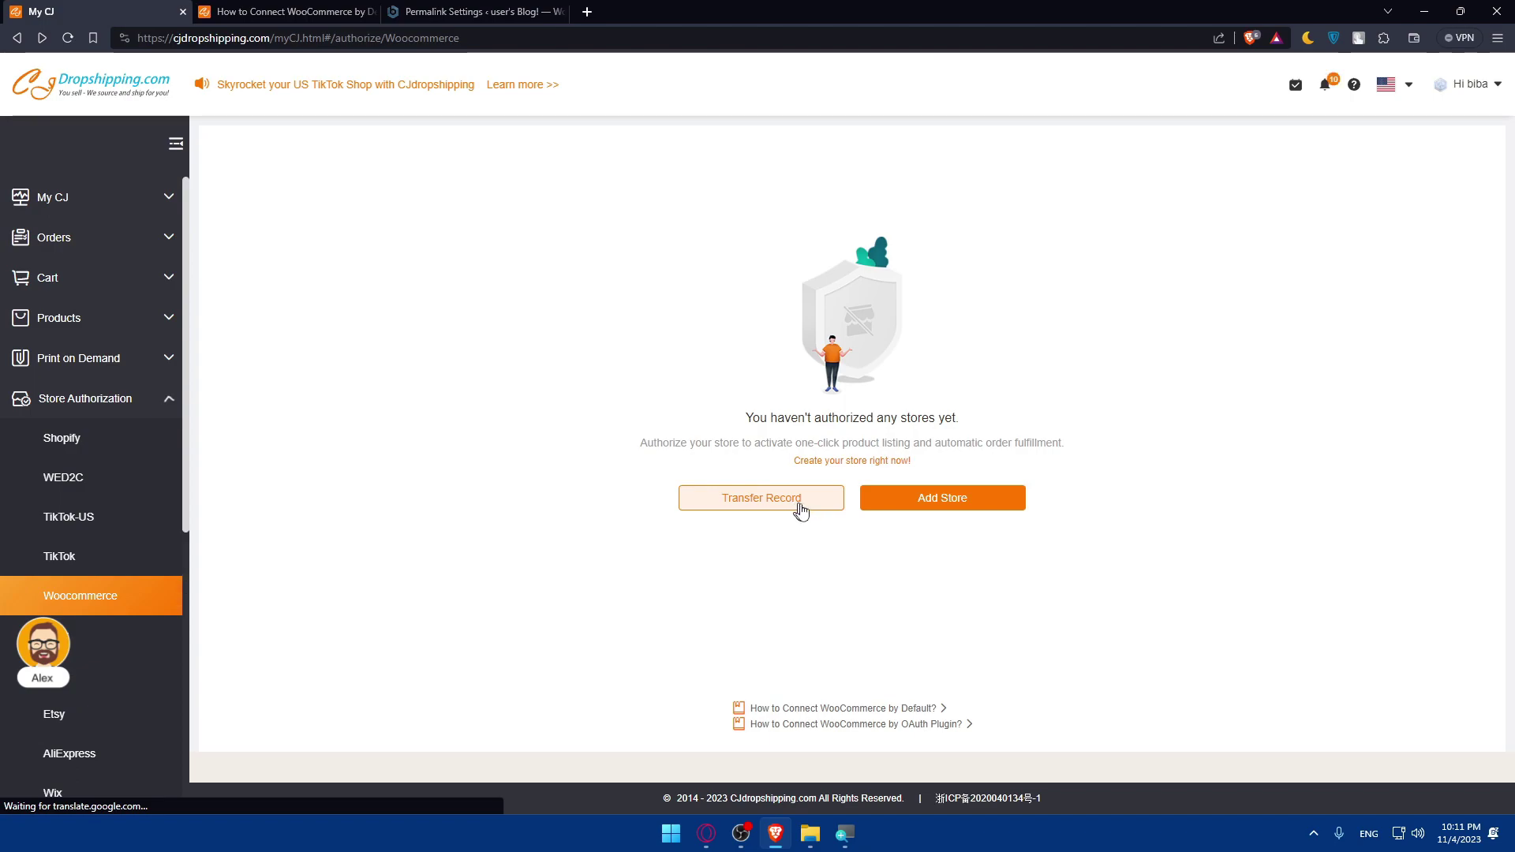
left_click(903, 499)
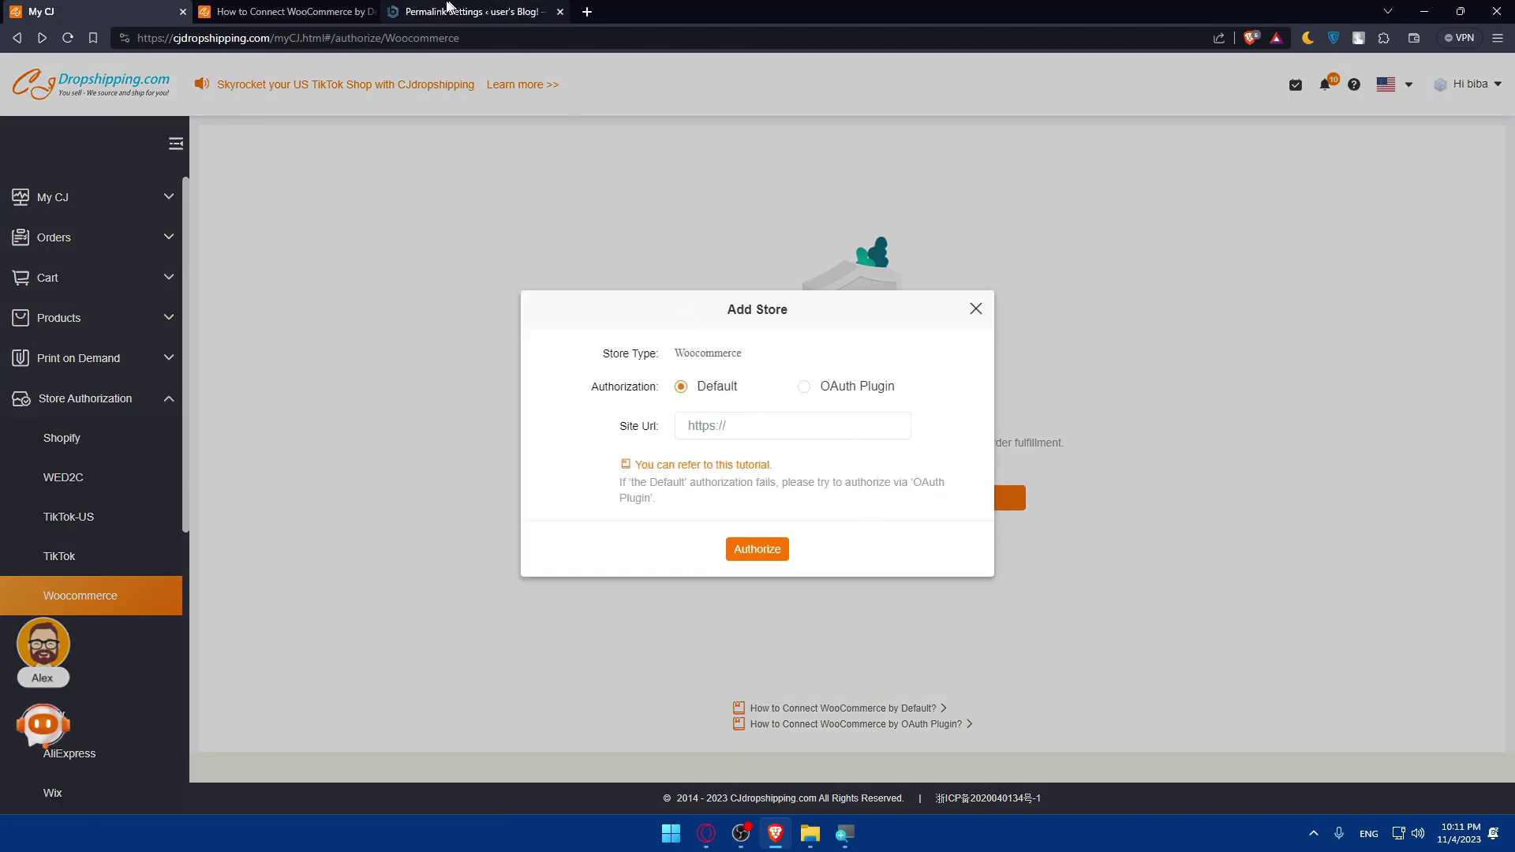
- Review the tutorial's authorization steps and its Add Store demonstration for how the connection is approved
left_click(284, 11)
scroll(705, 428, "up", 15)
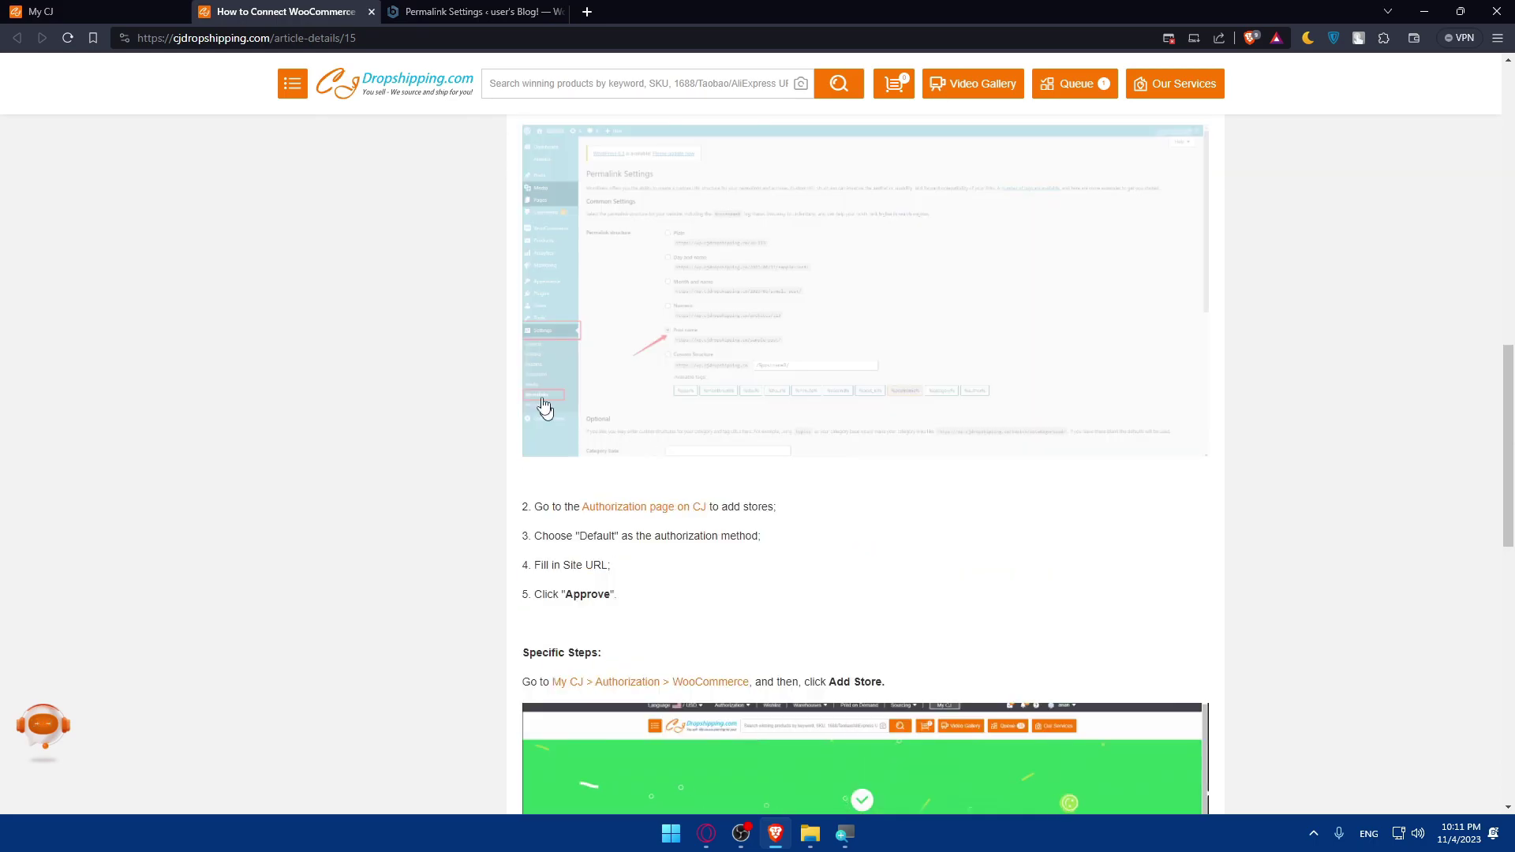
scroll(661, 418, "down", 10)
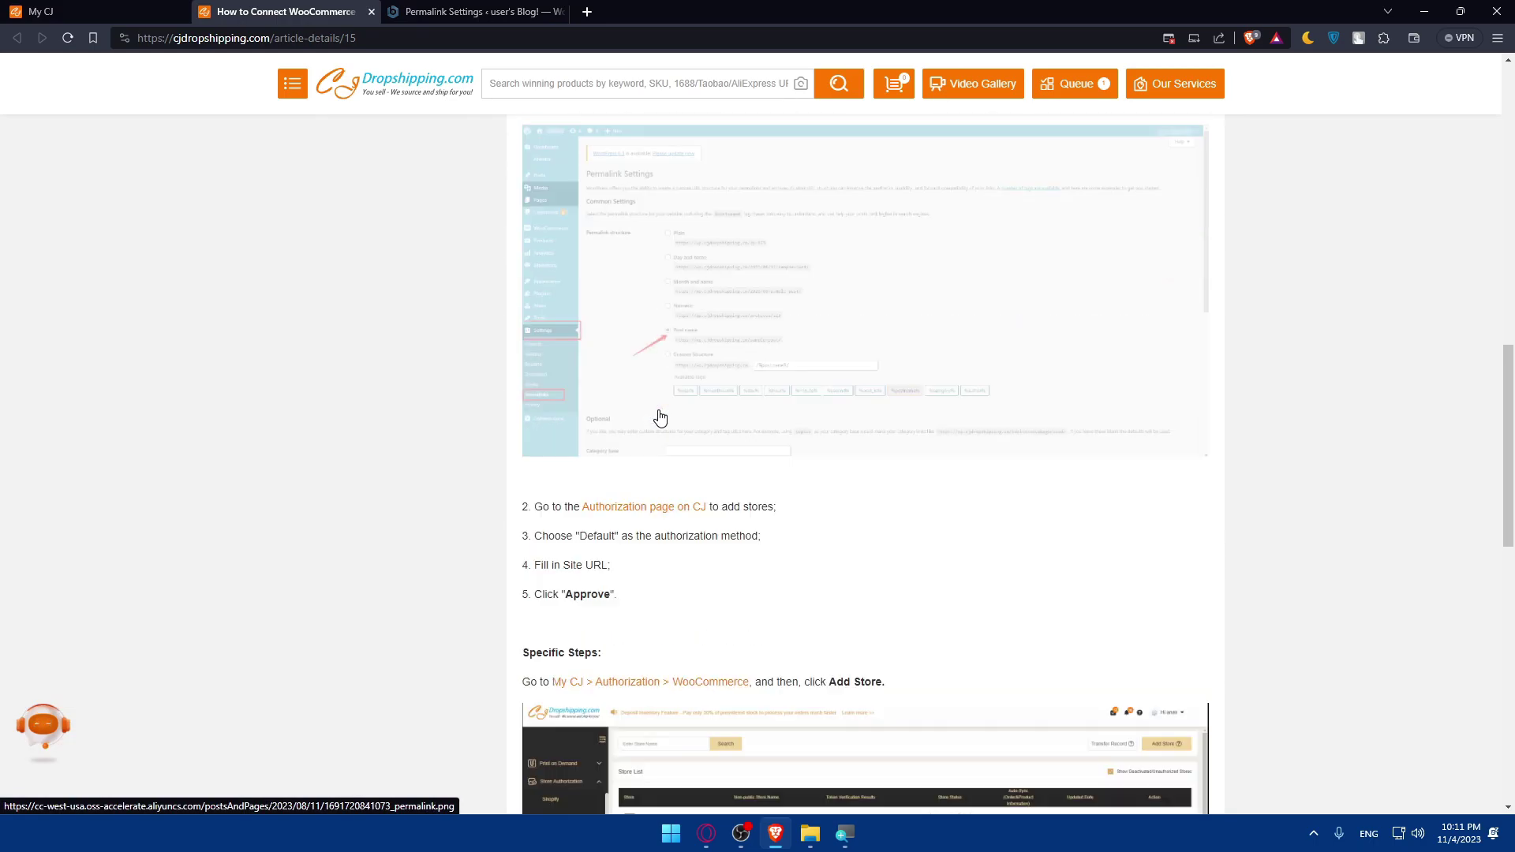
scroll(657, 420, "up", 2)
scroll(657, 454, "down", 2)
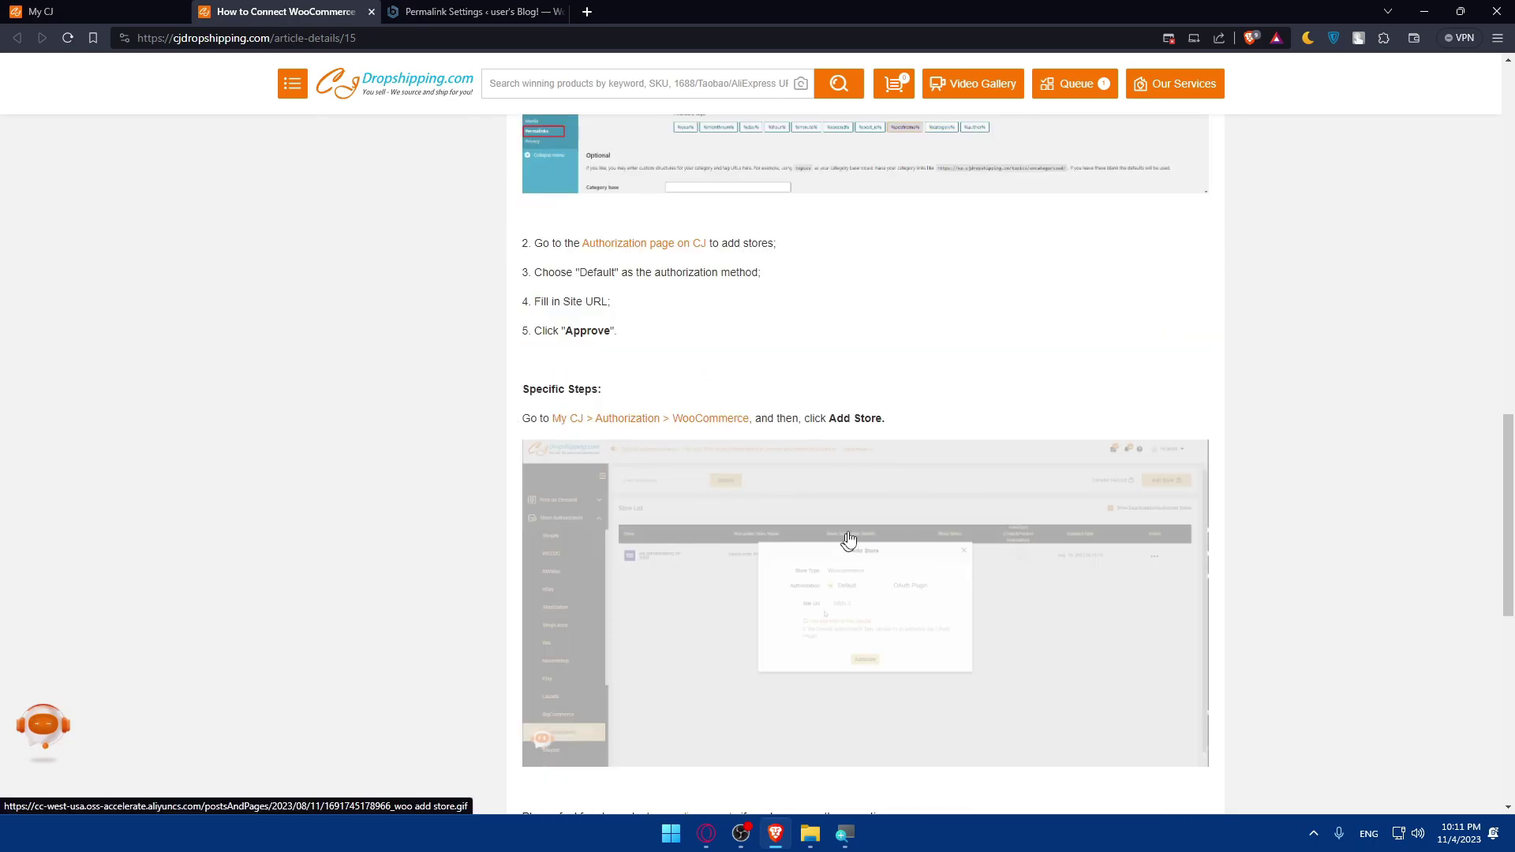
left_click(434, 11)
left_click(284, 12)
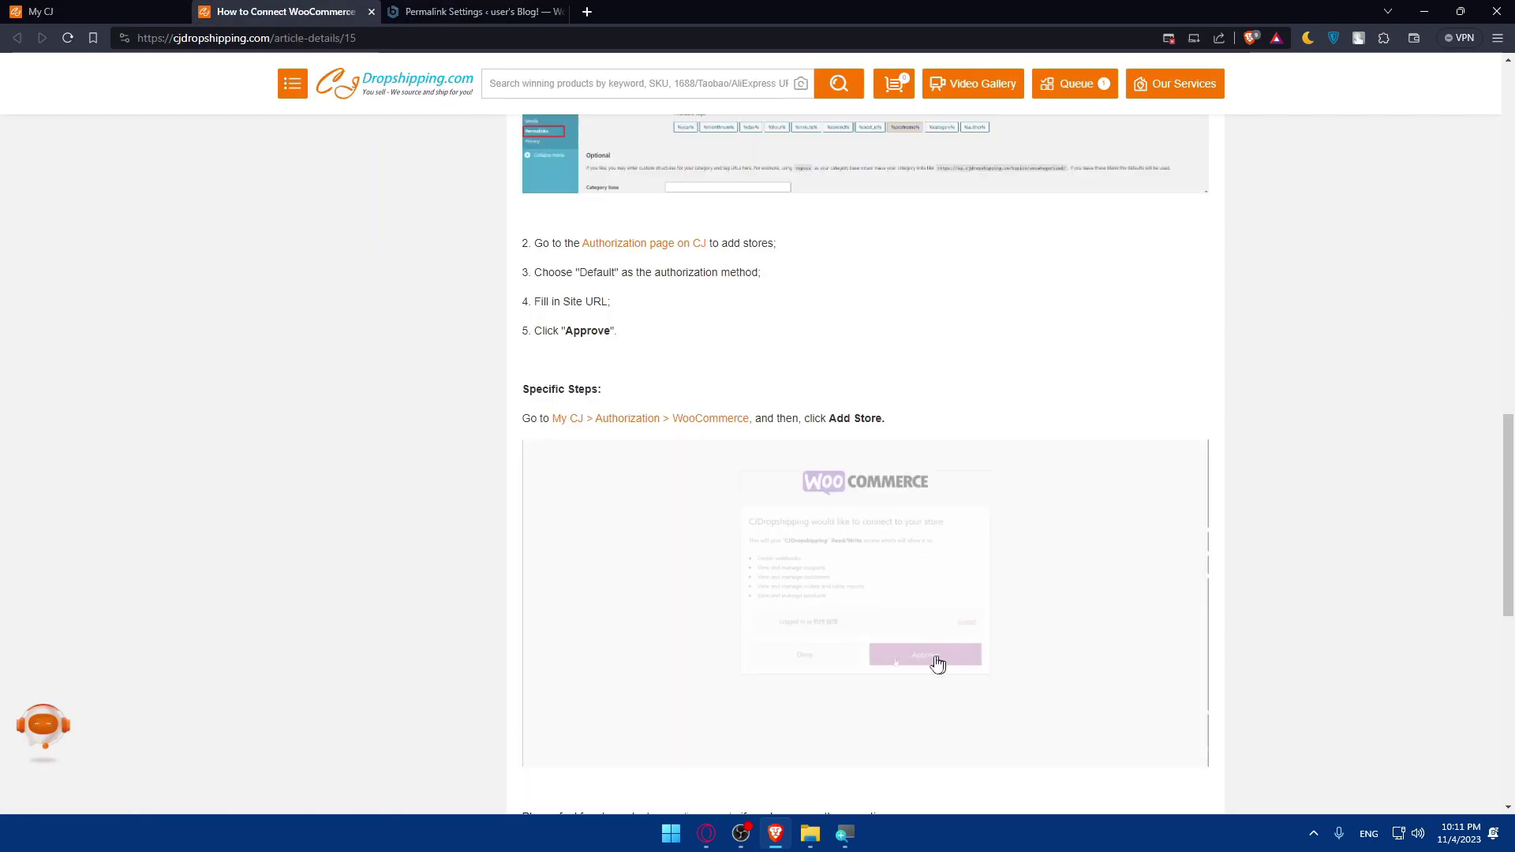
- Return to CJ's WooCommerce authorization page and close the Add Store form
left_click(121, 9)
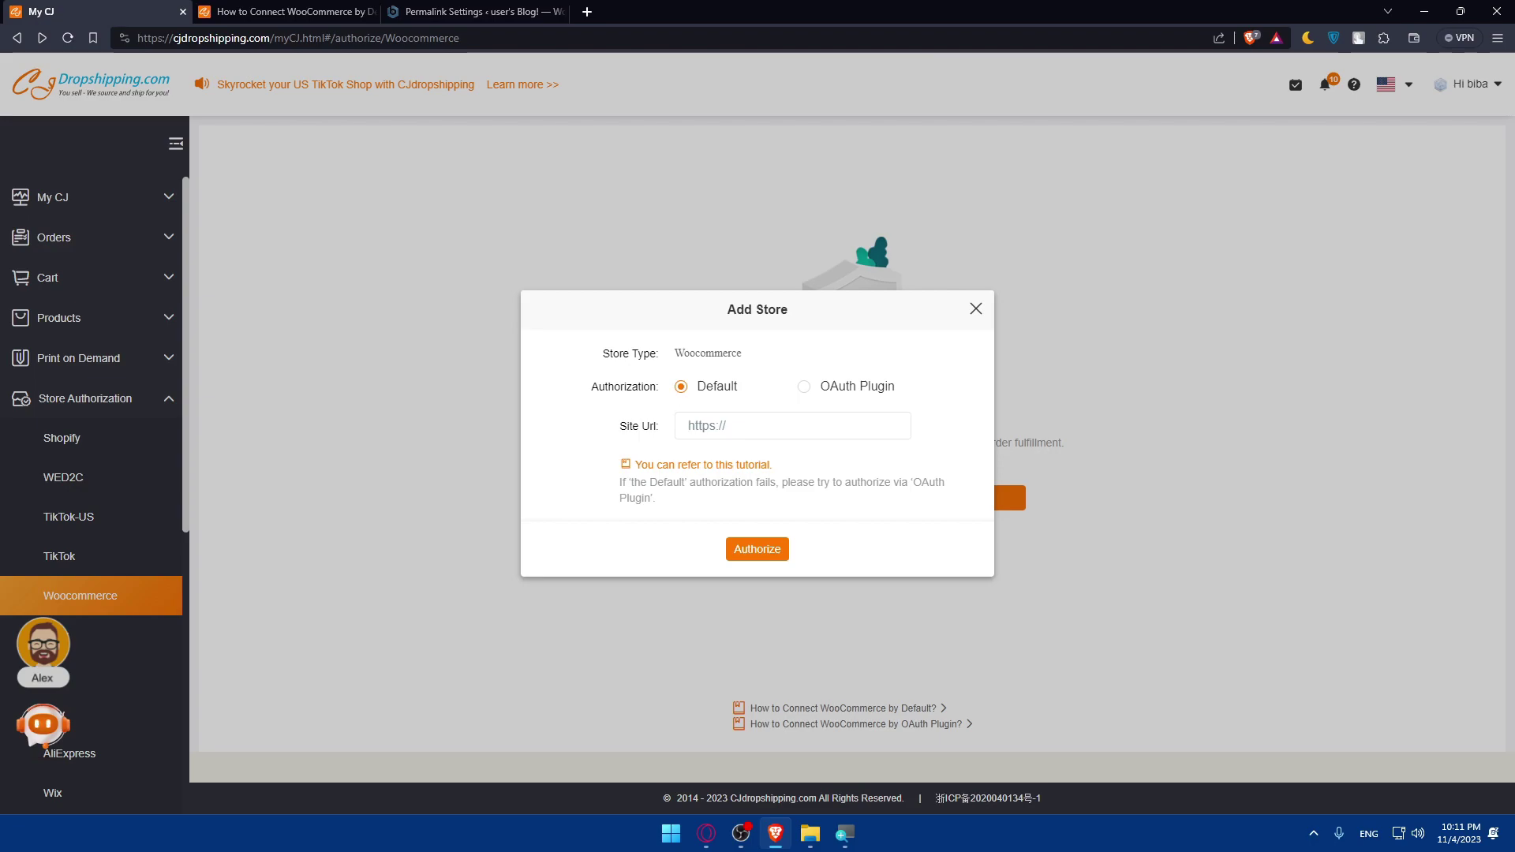
left_click(976, 309)
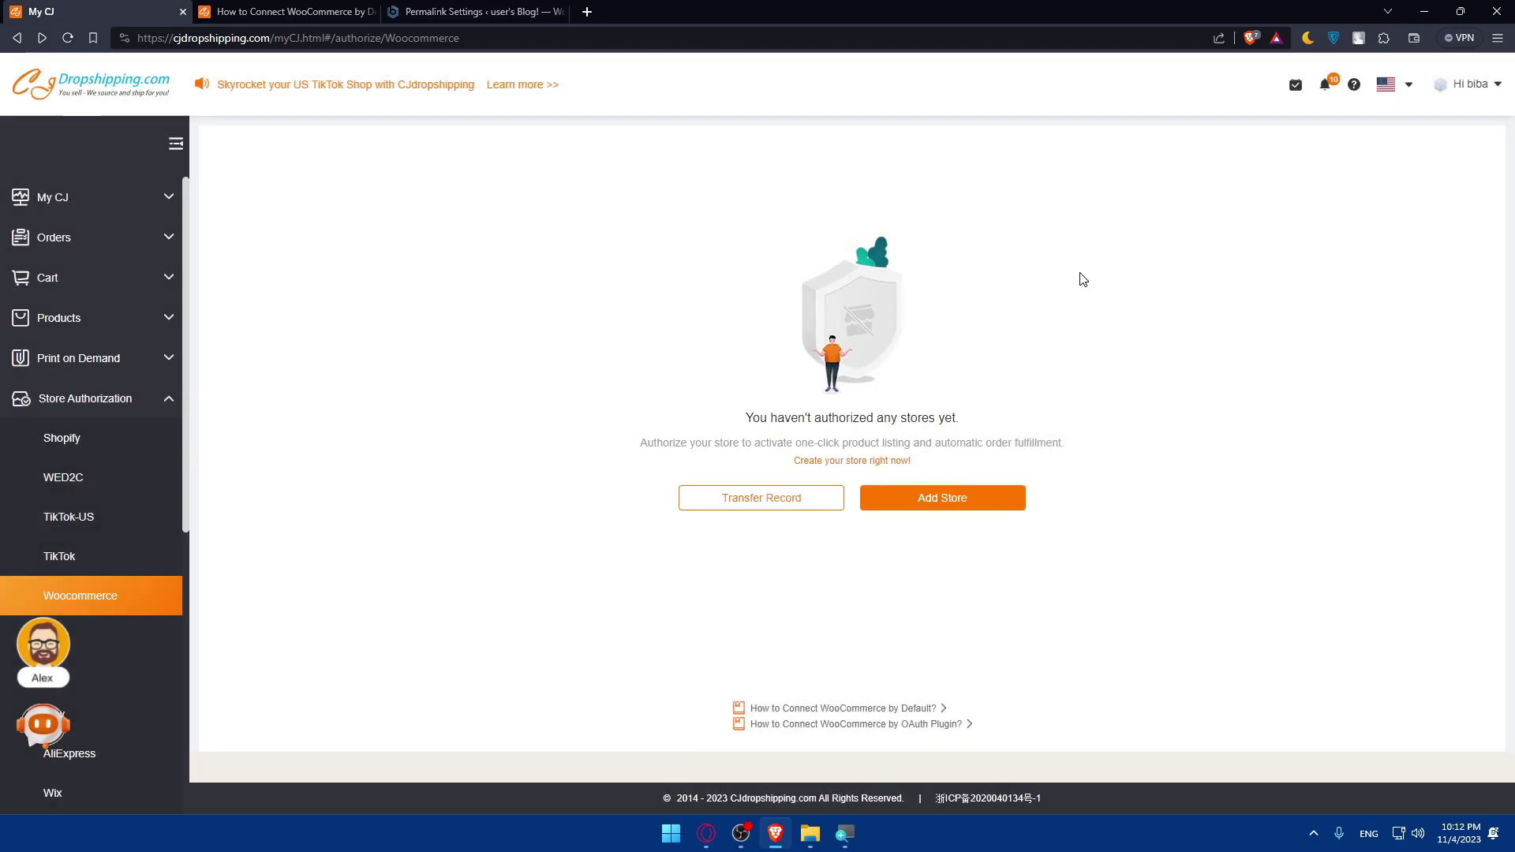